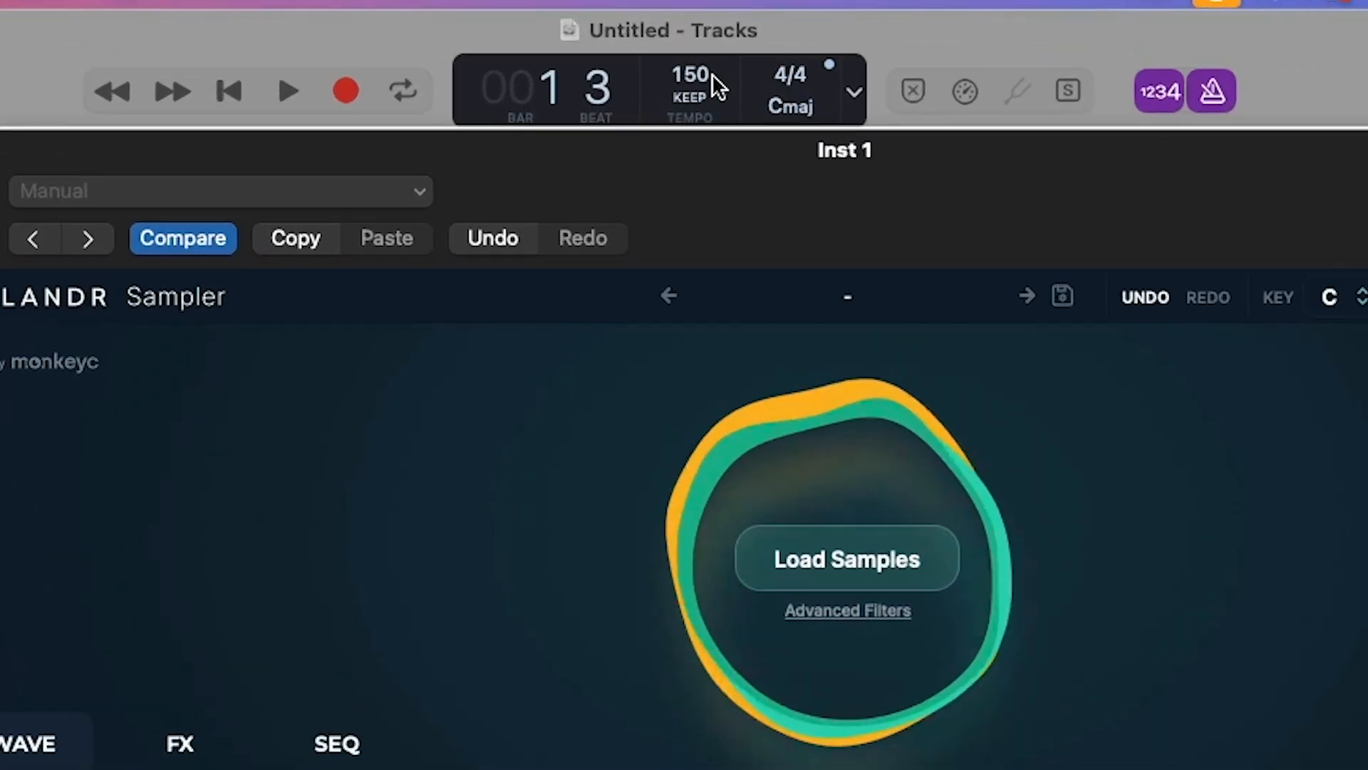
drag(717, 86, 716, 153)
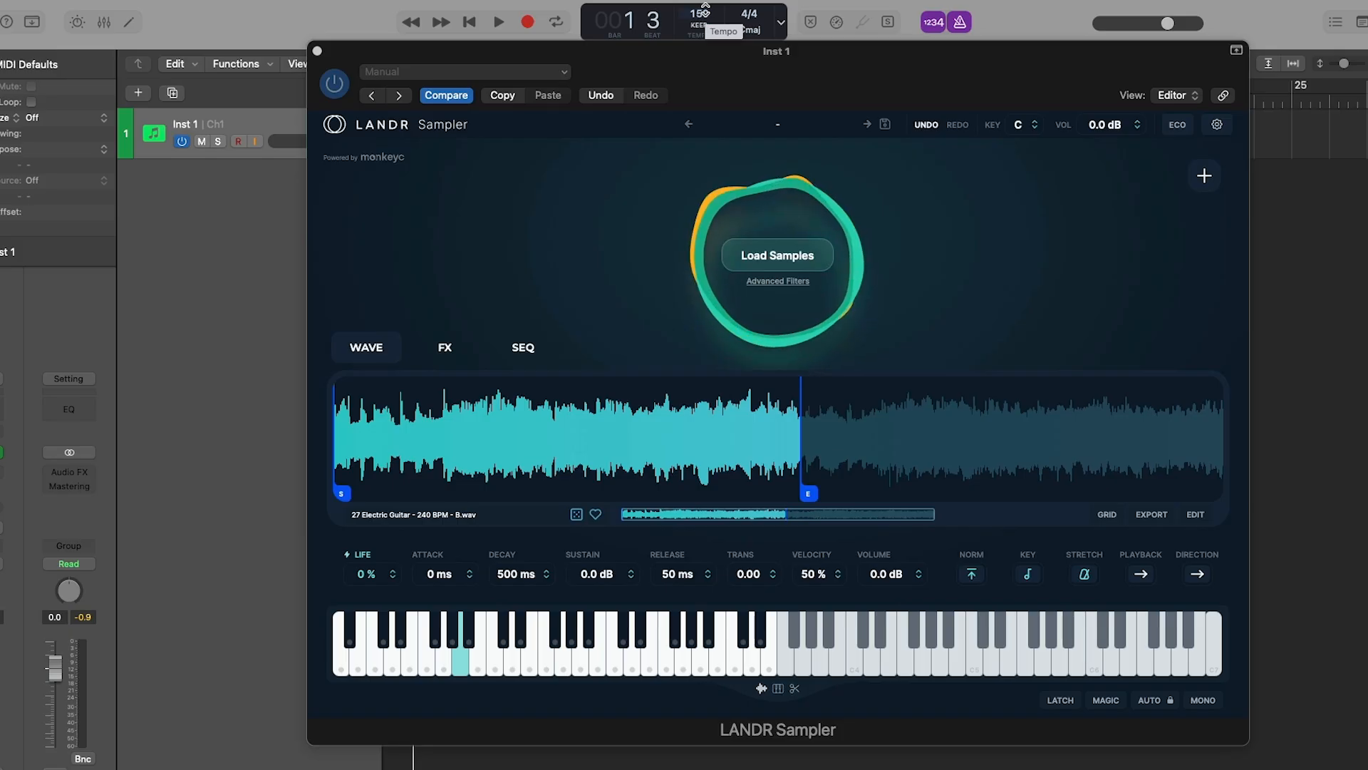
drag(821, 53, 923, 42)
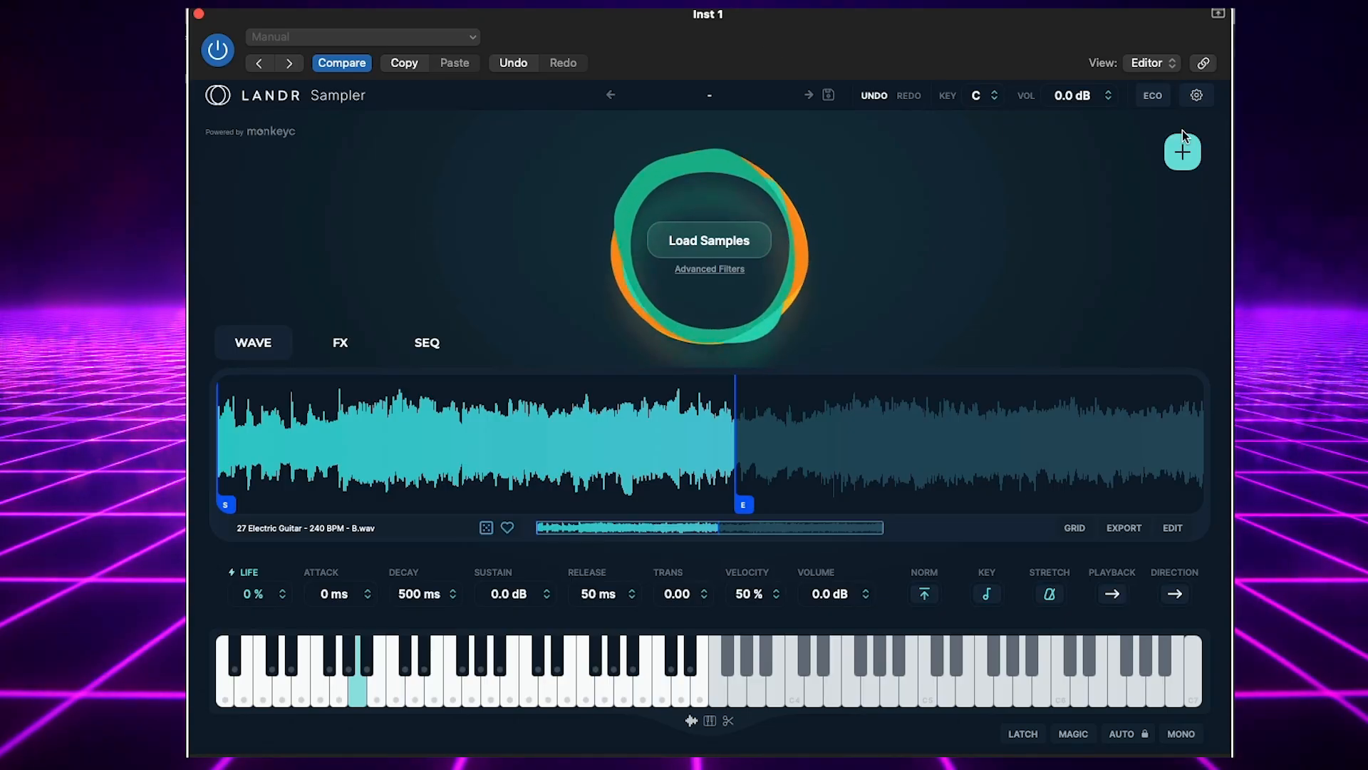
- Review the sample folders listed under the sampler's sample locations, and return to the main view
click(712, 270)
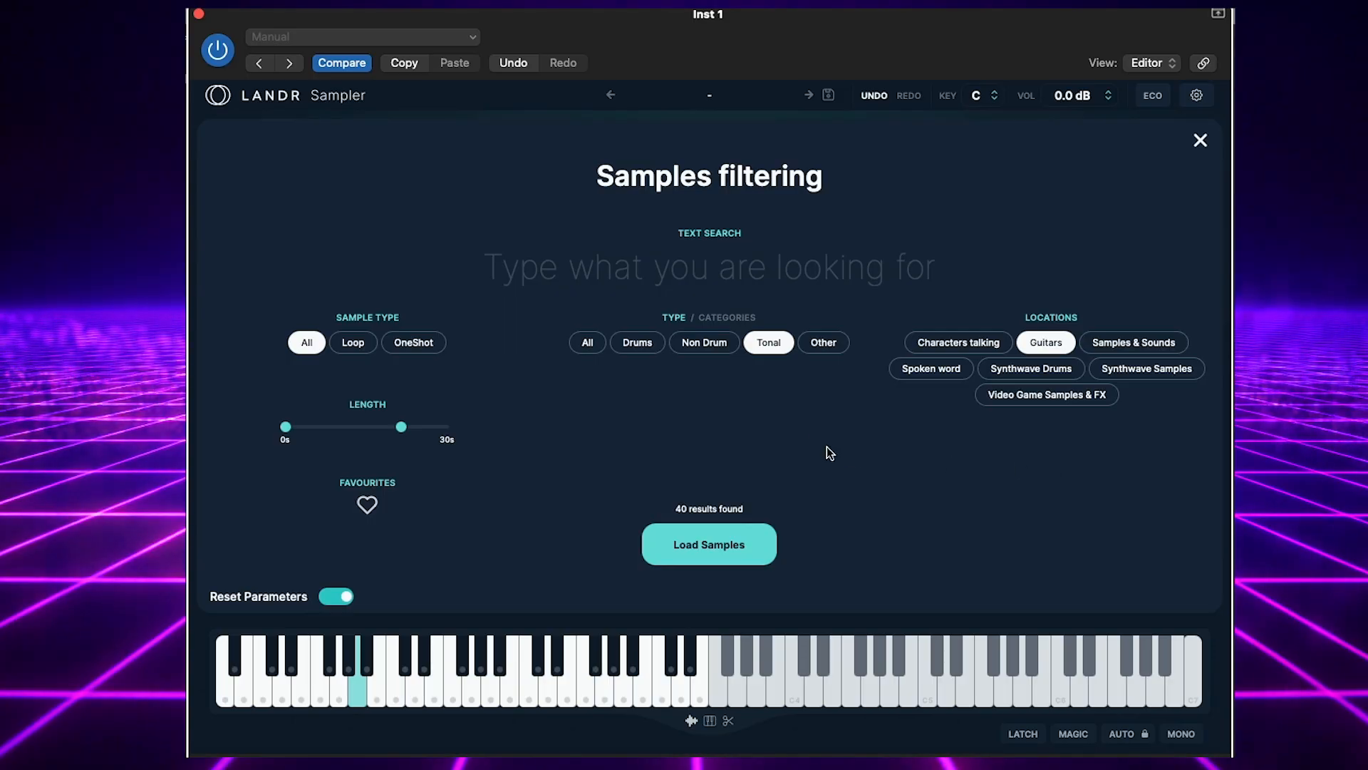
click(1196, 94)
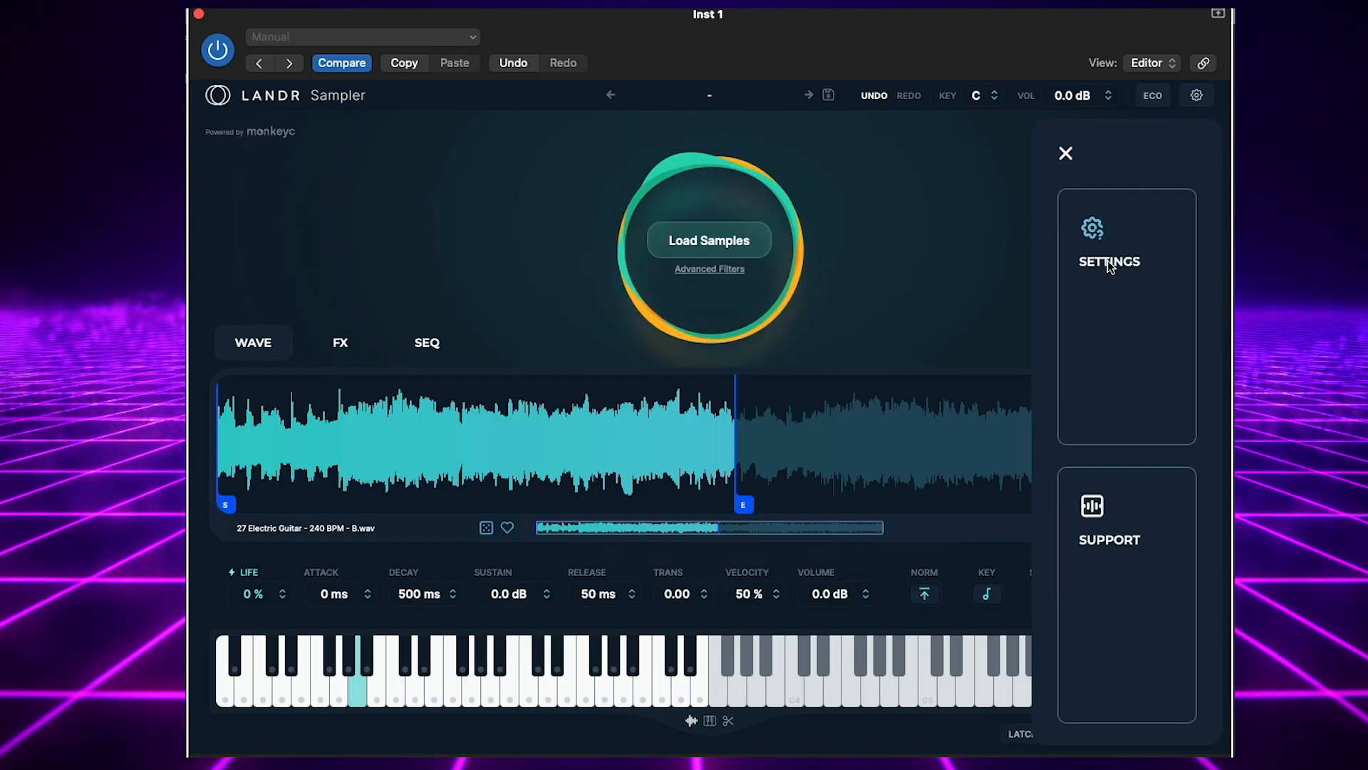
click(1133, 268)
scroll(299, 599, down, 2)
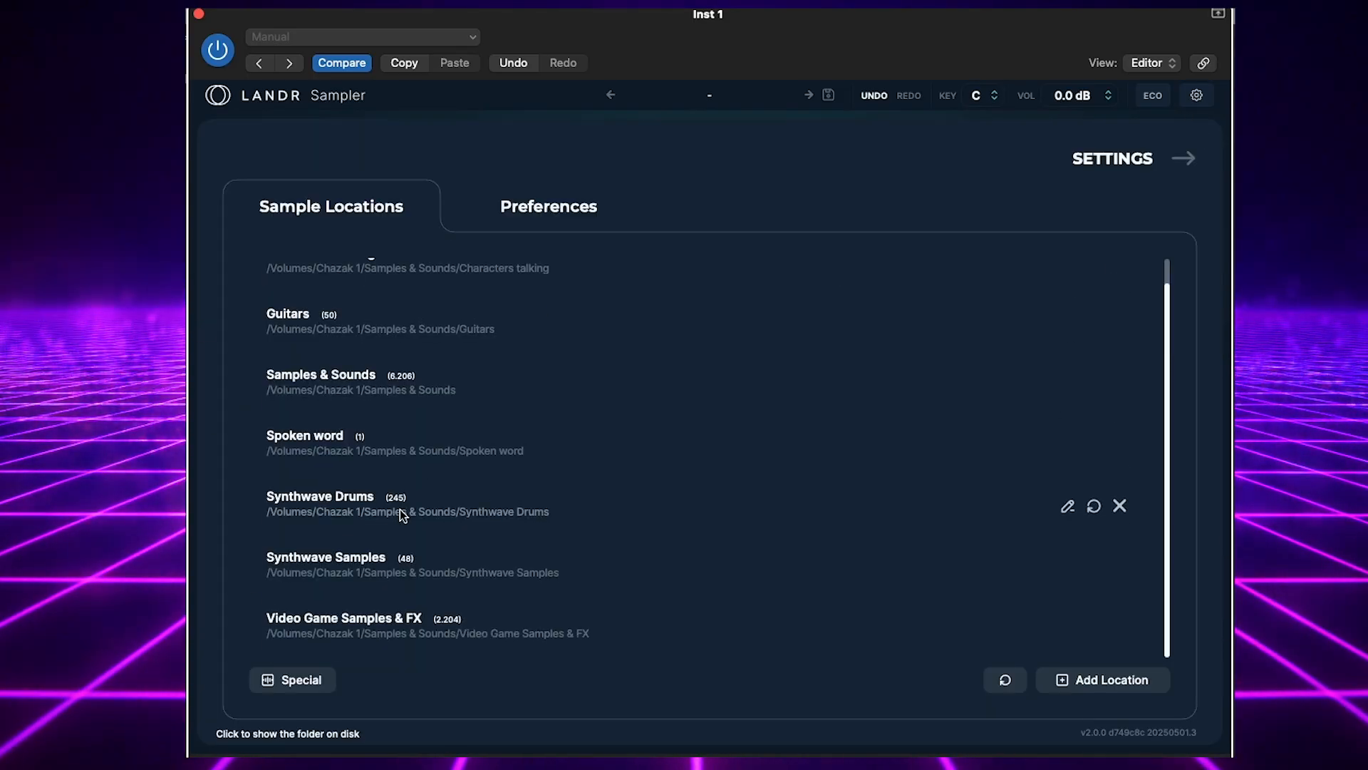
scroll(625, 450, up, 2)
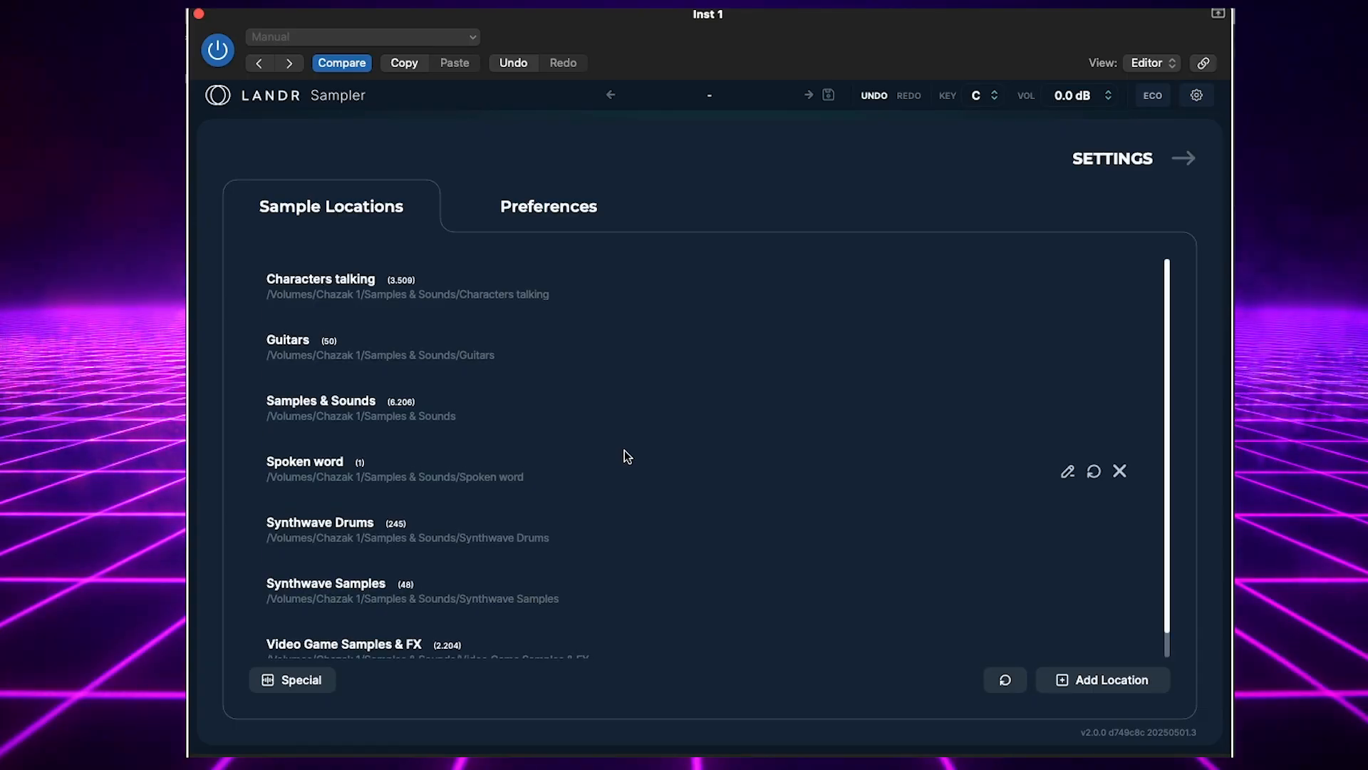
scroll(843, 431, down, 2)
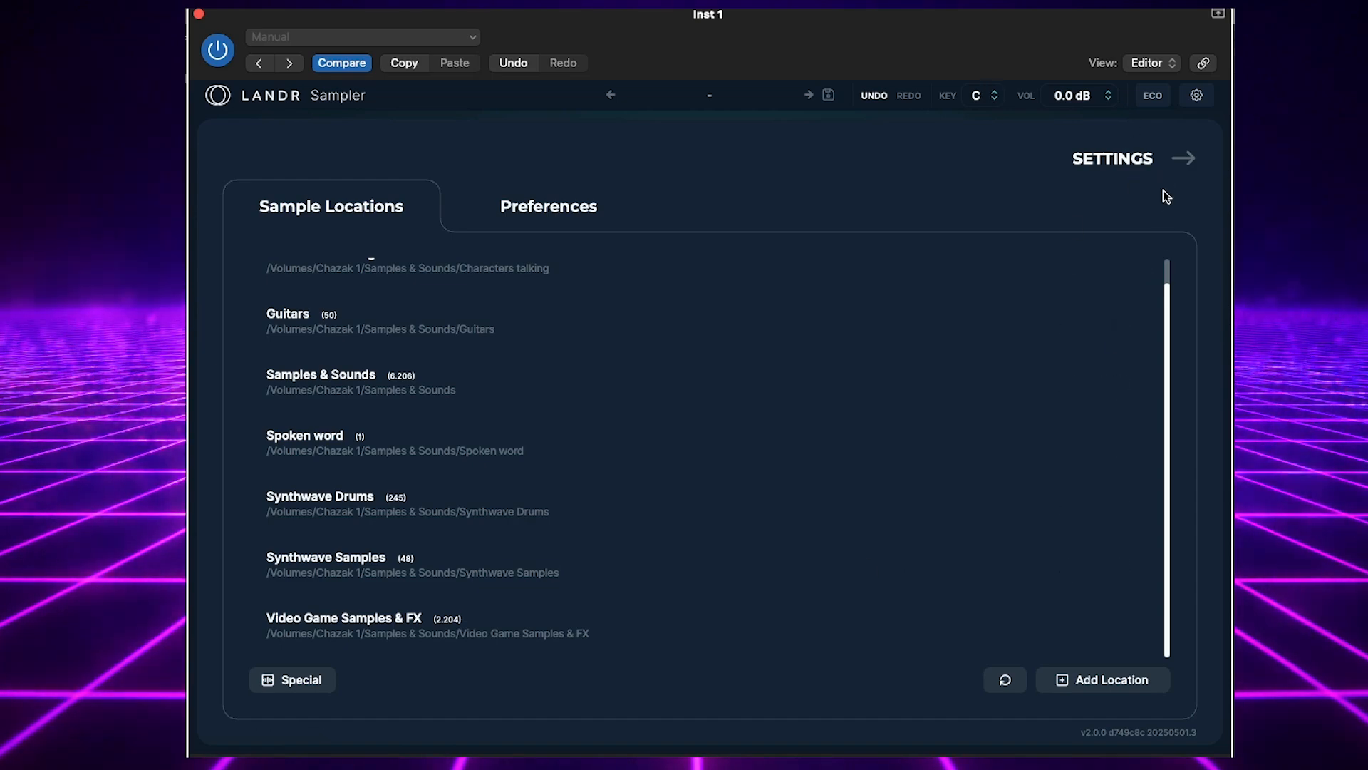
click(1184, 159)
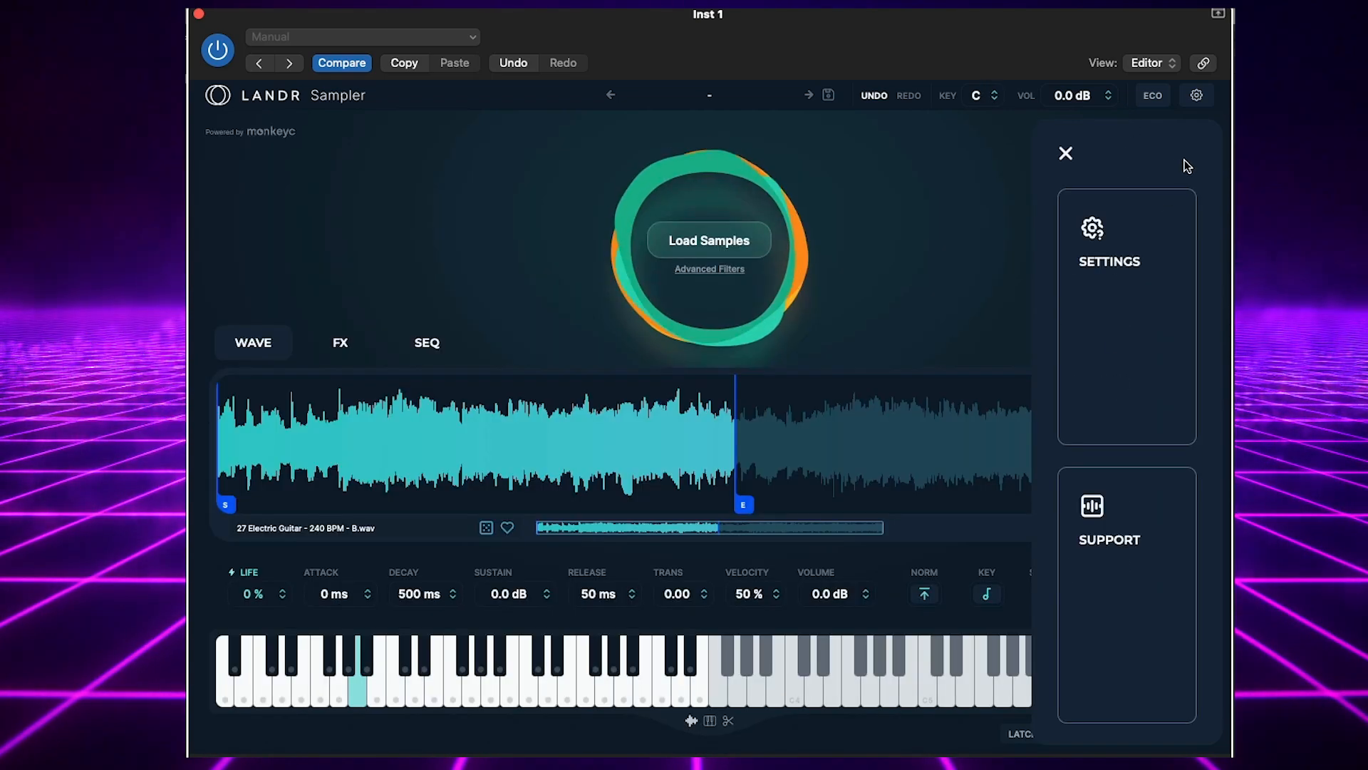
click(1066, 154)
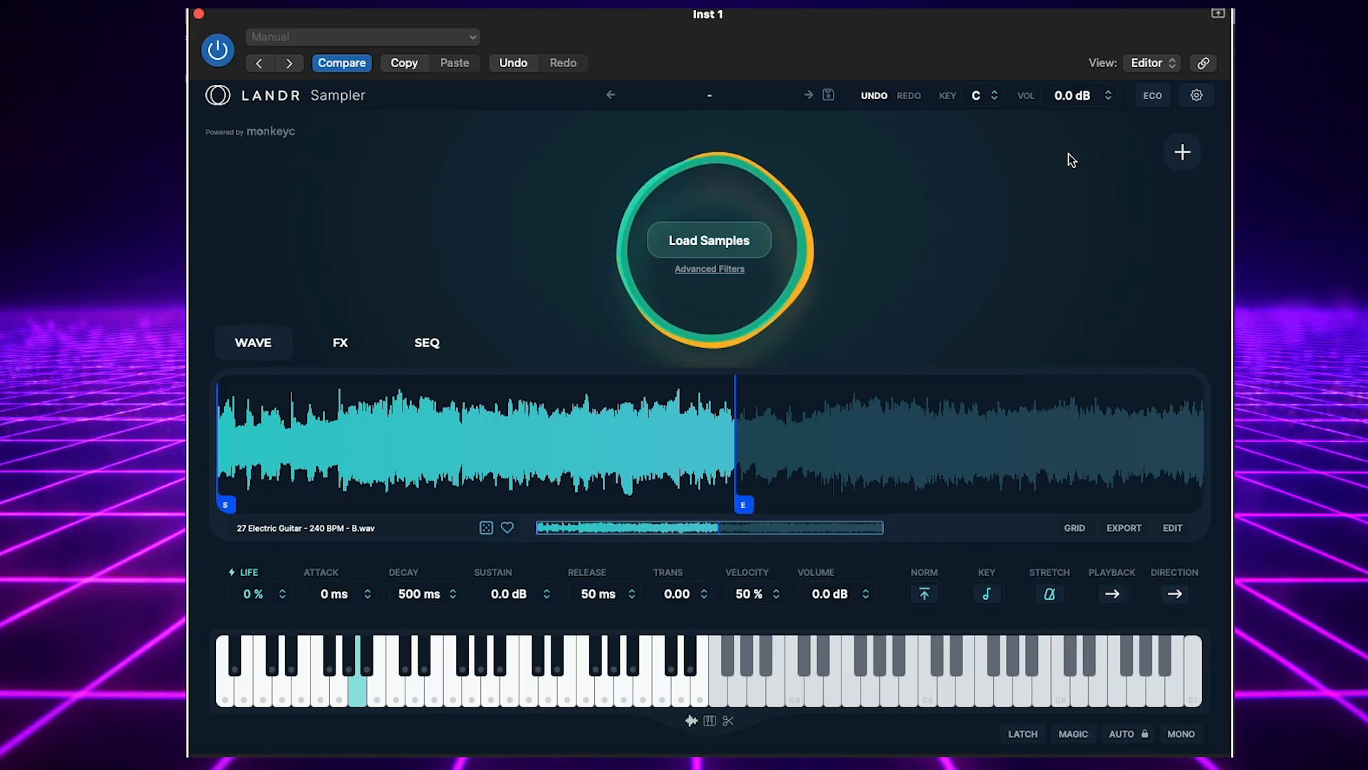
- Filter the samples by the text "kick", with type All and only the Samples & Sounds location
click(708, 270)
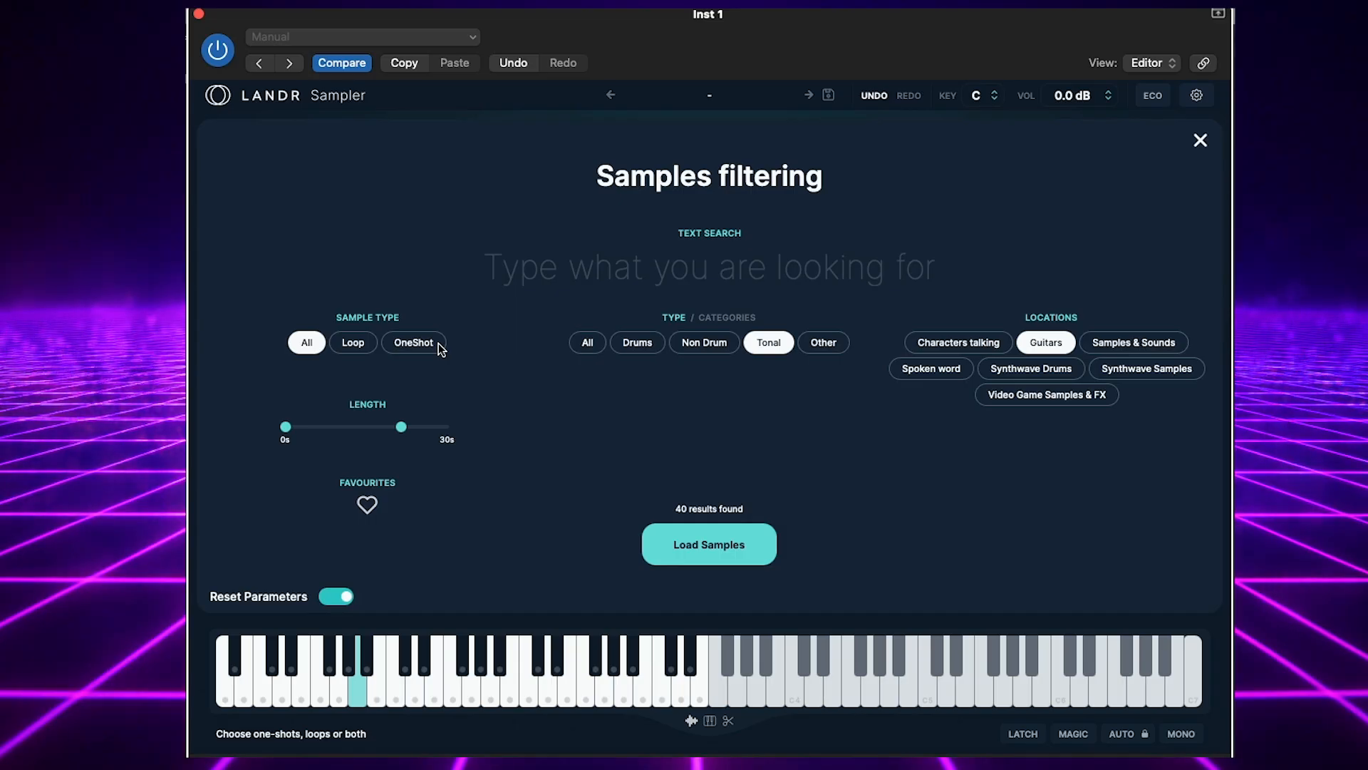
click(699, 283)
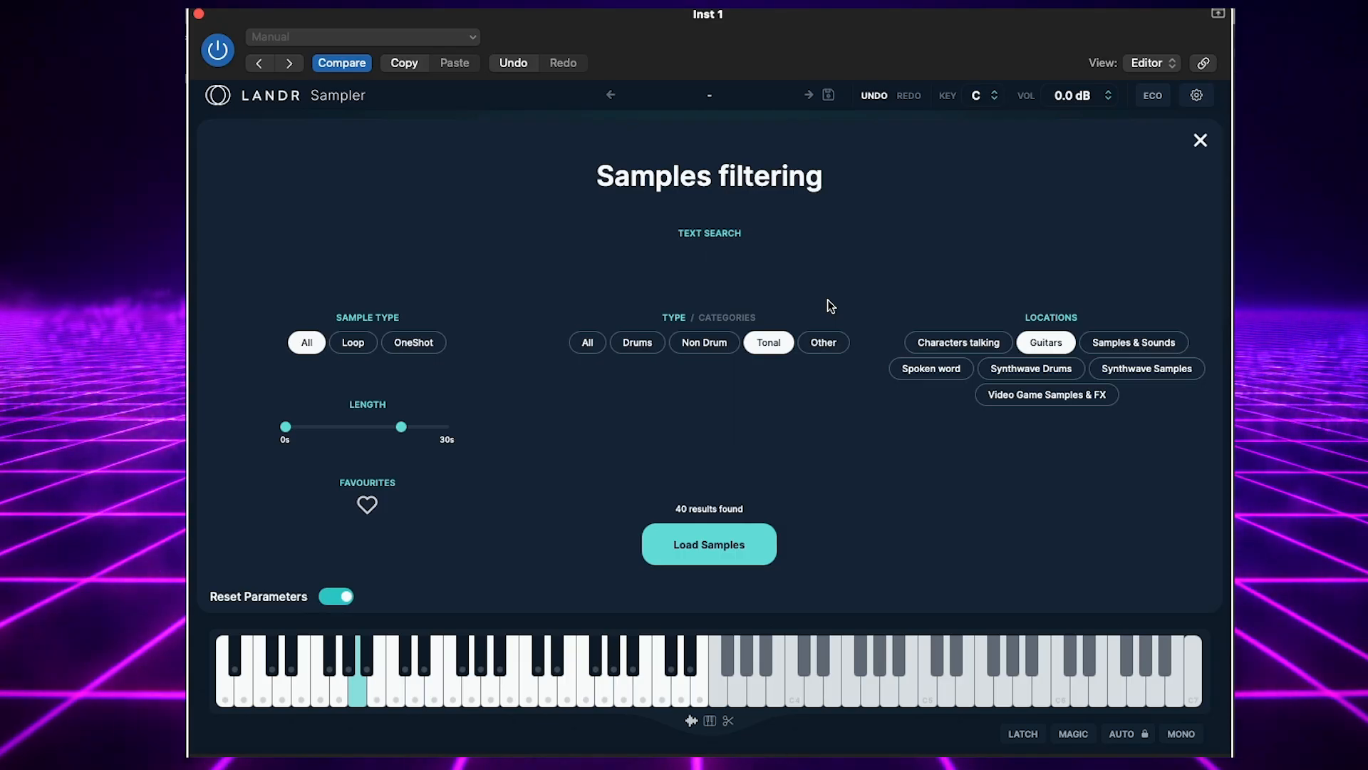
text(kick)
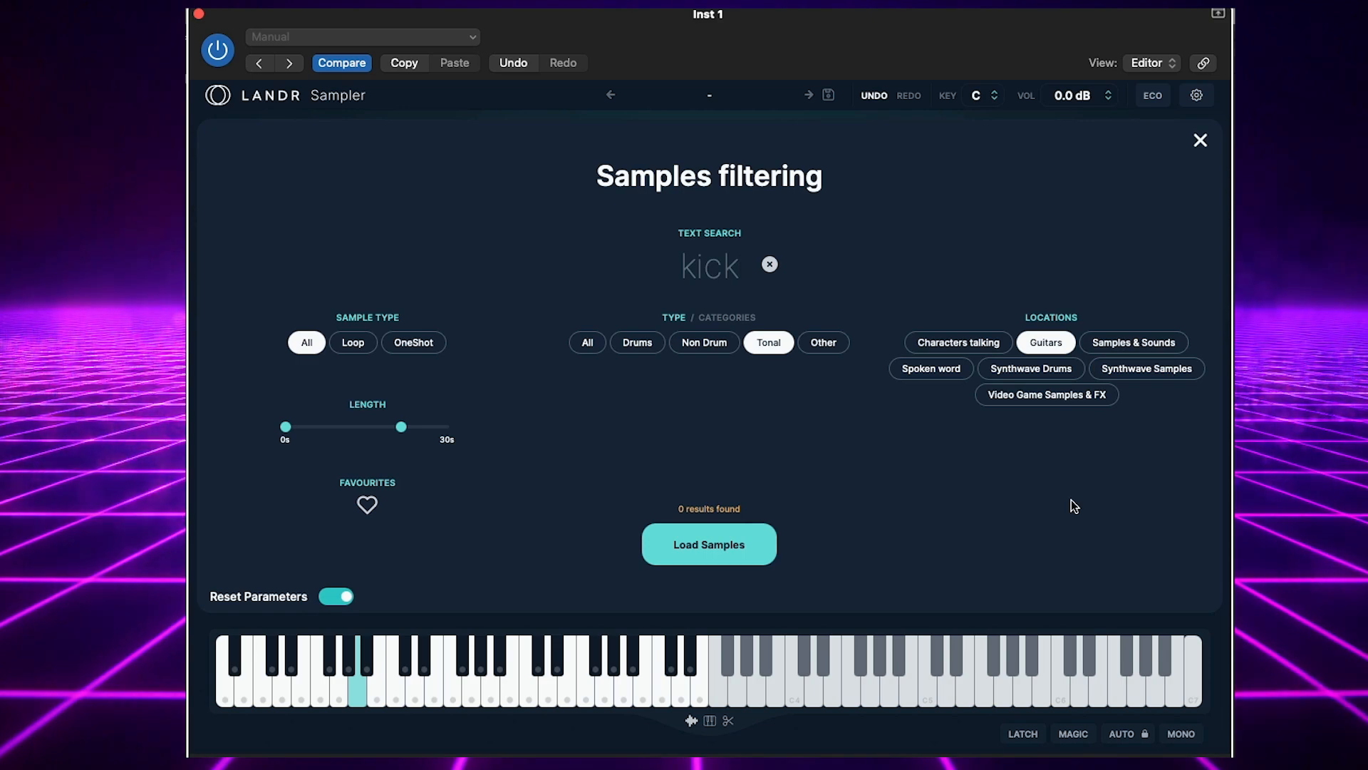
click(1153, 341)
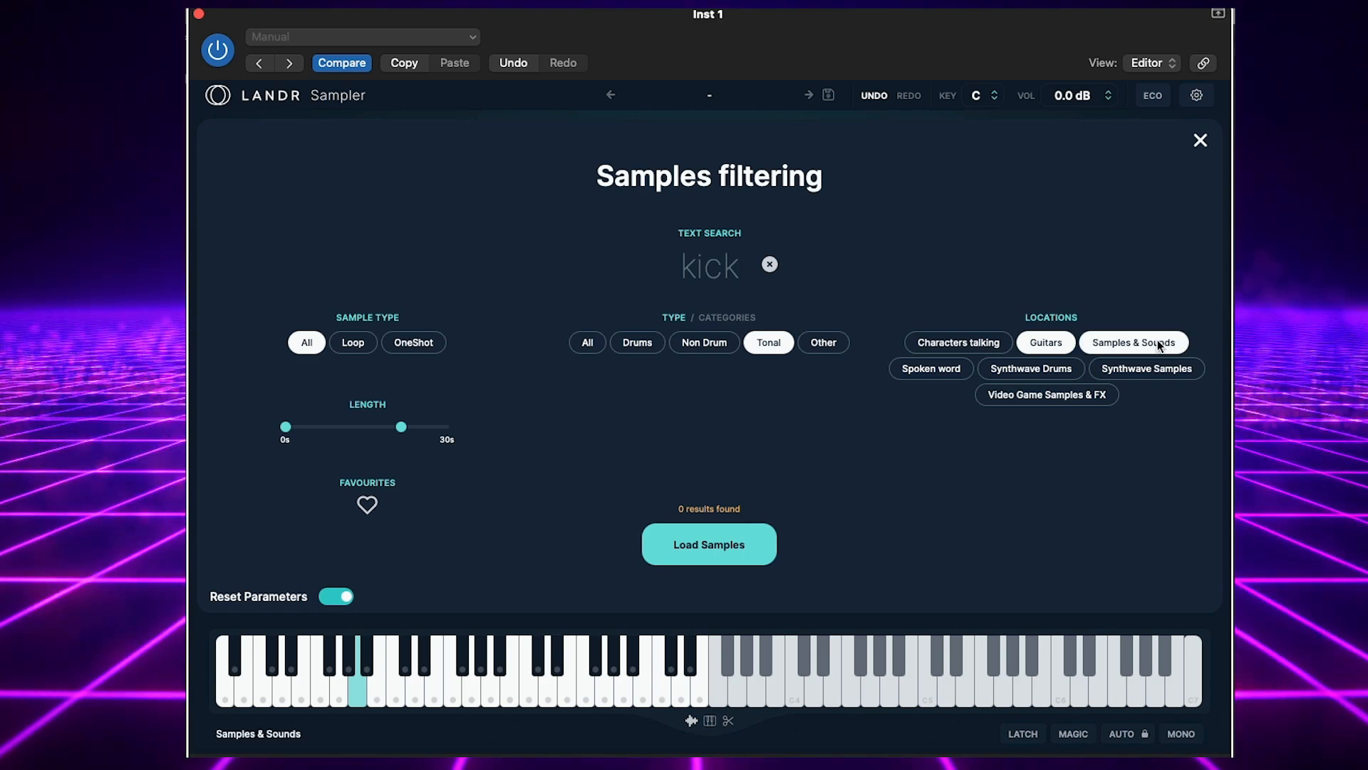
click(764, 344)
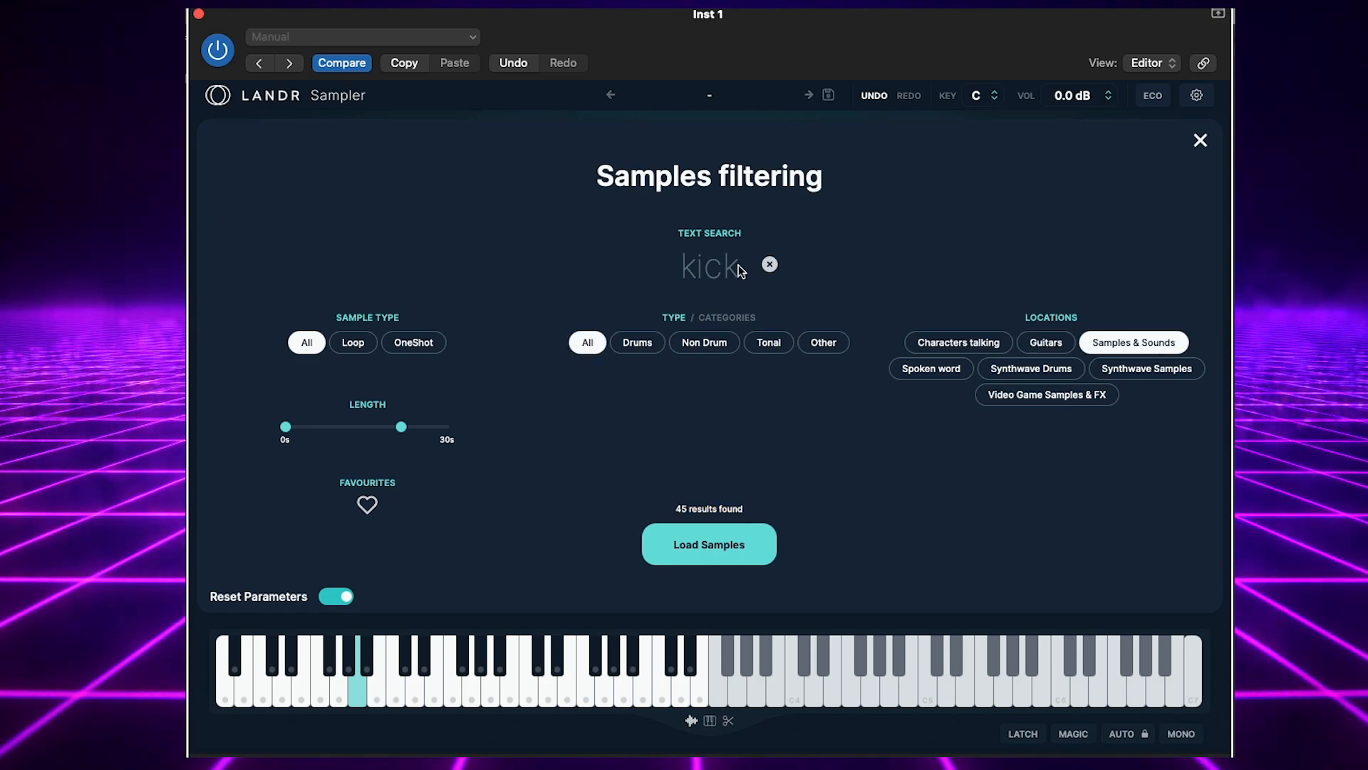
- Clear the text search, restrict the location filter to Guitars, and close the sample filtering
click(770, 265)
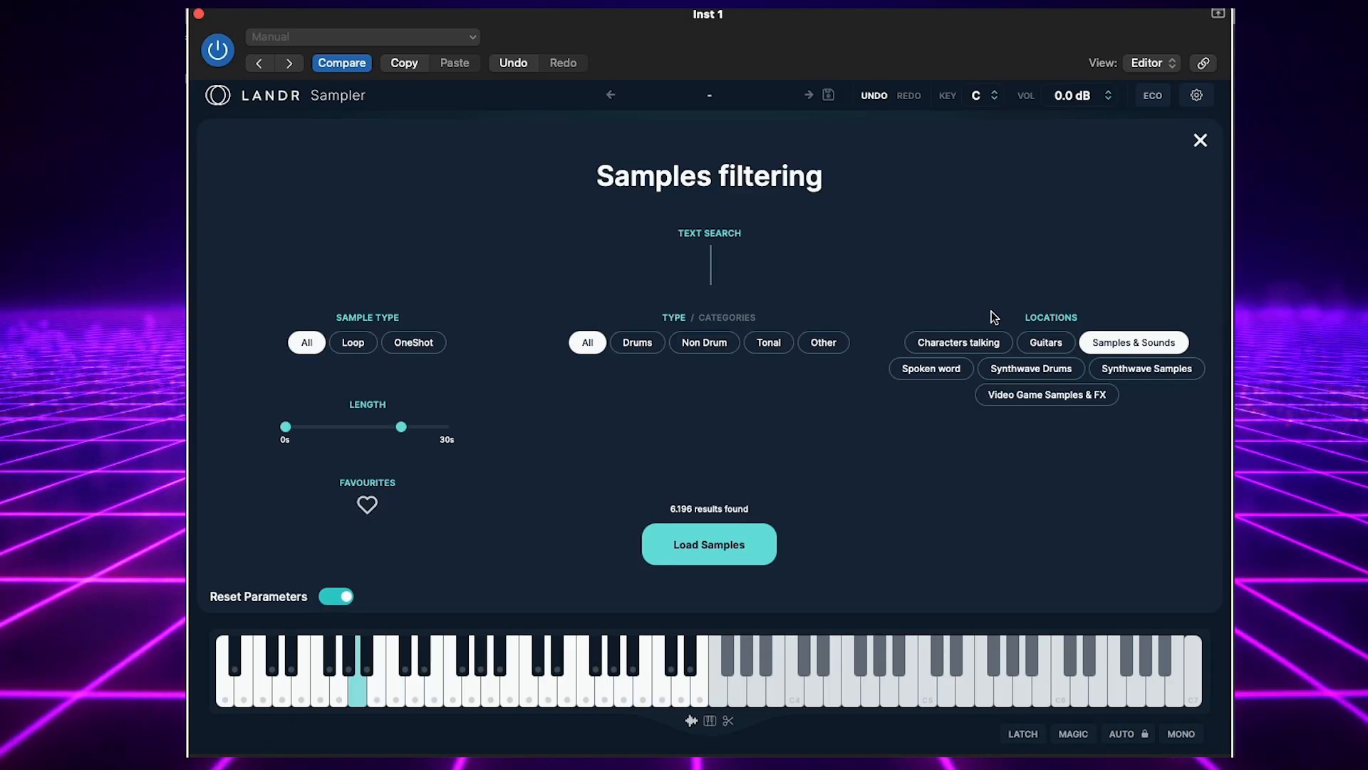
click(1046, 341)
click(1110, 340)
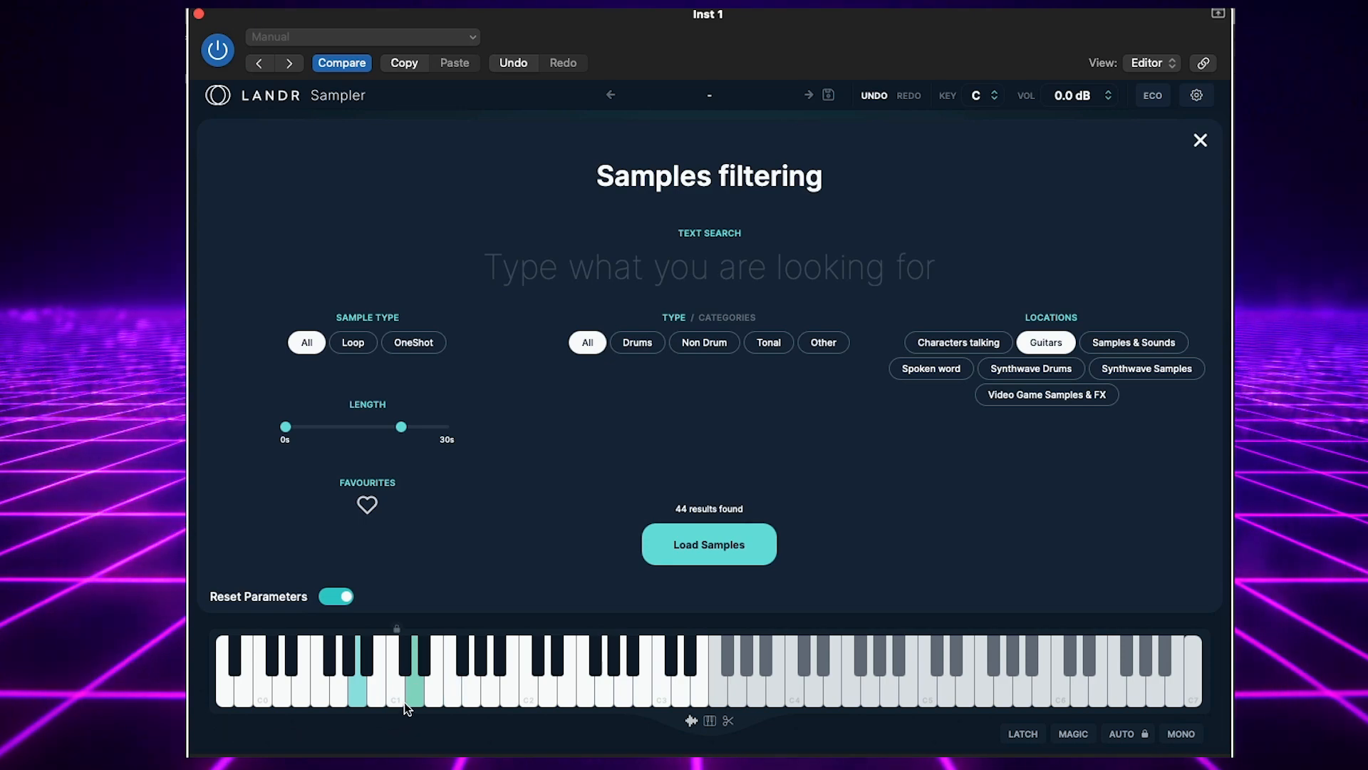
click(1201, 142)
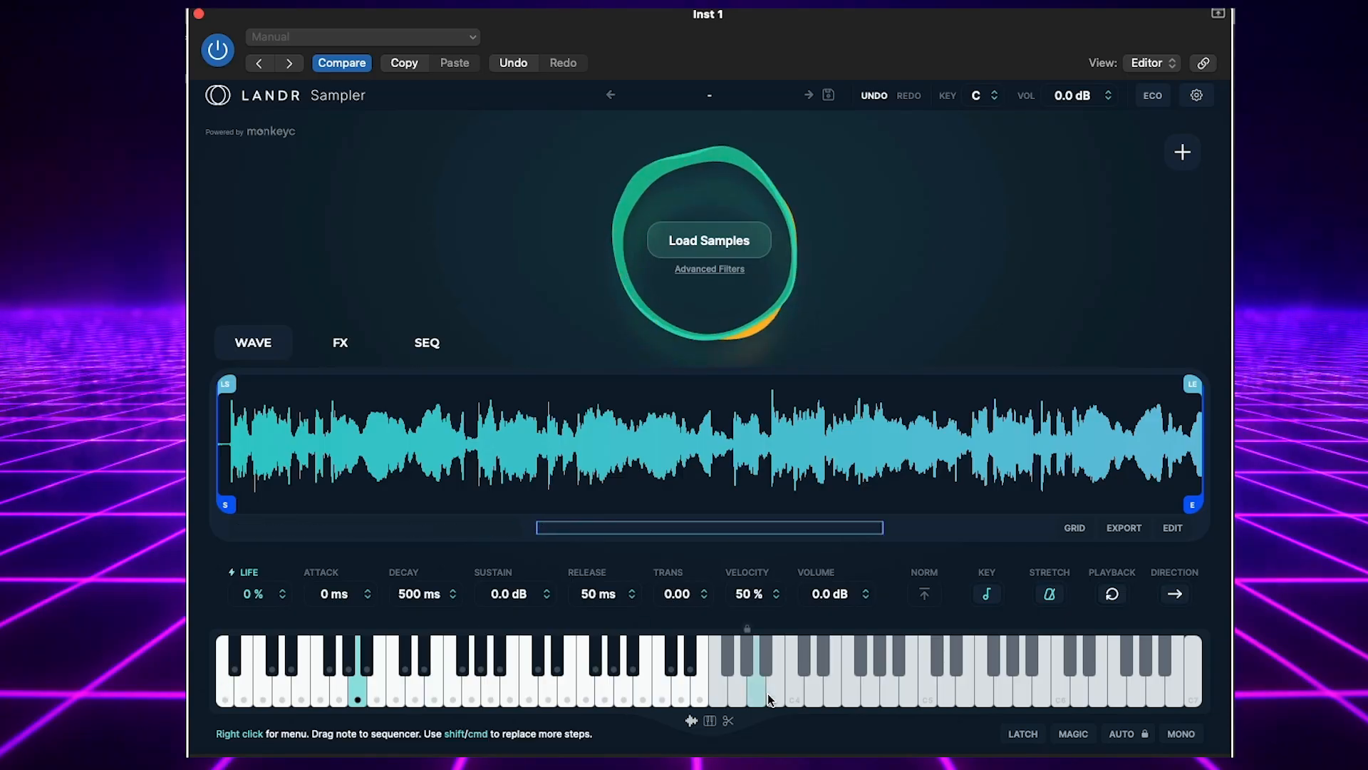
- Select the guitar sample on key D1 and cycle through its playback modes, ending on looped playback
click(416, 691)
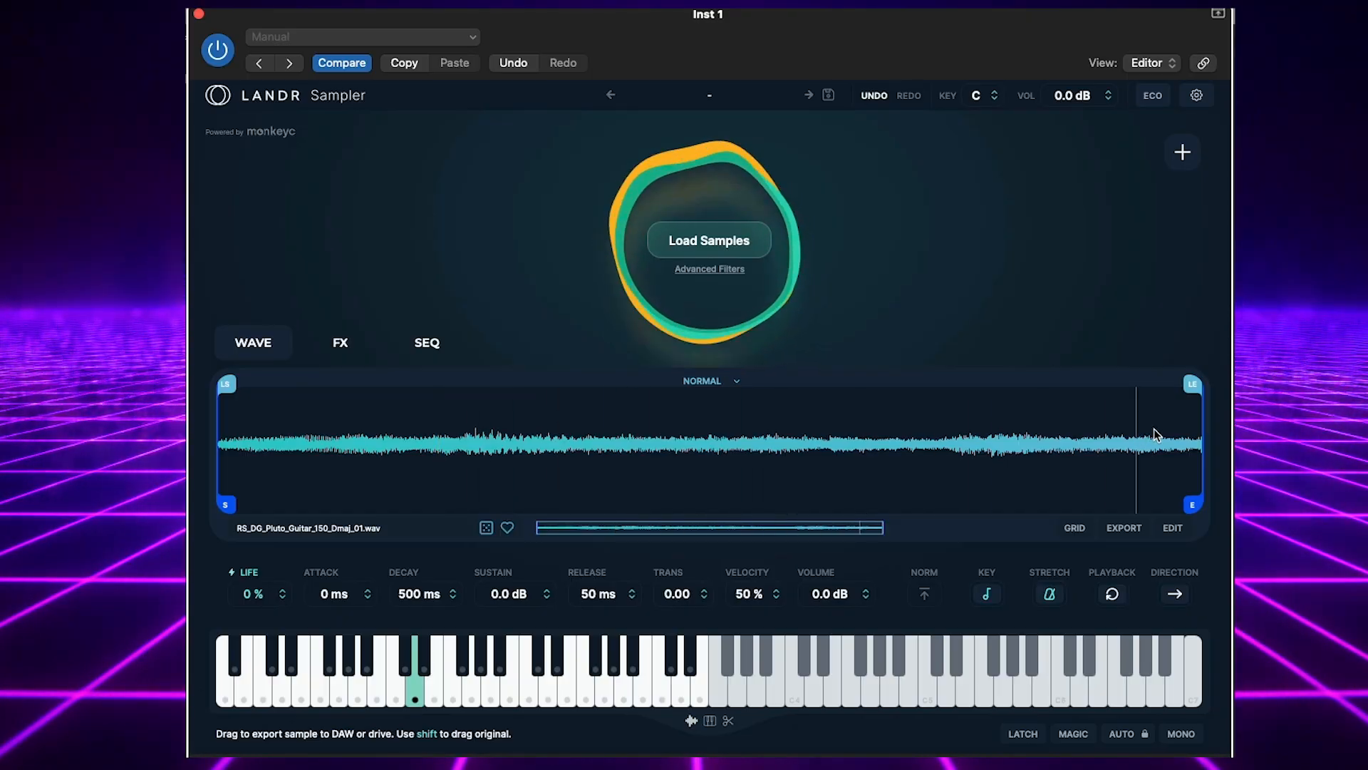
click(1118, 596)
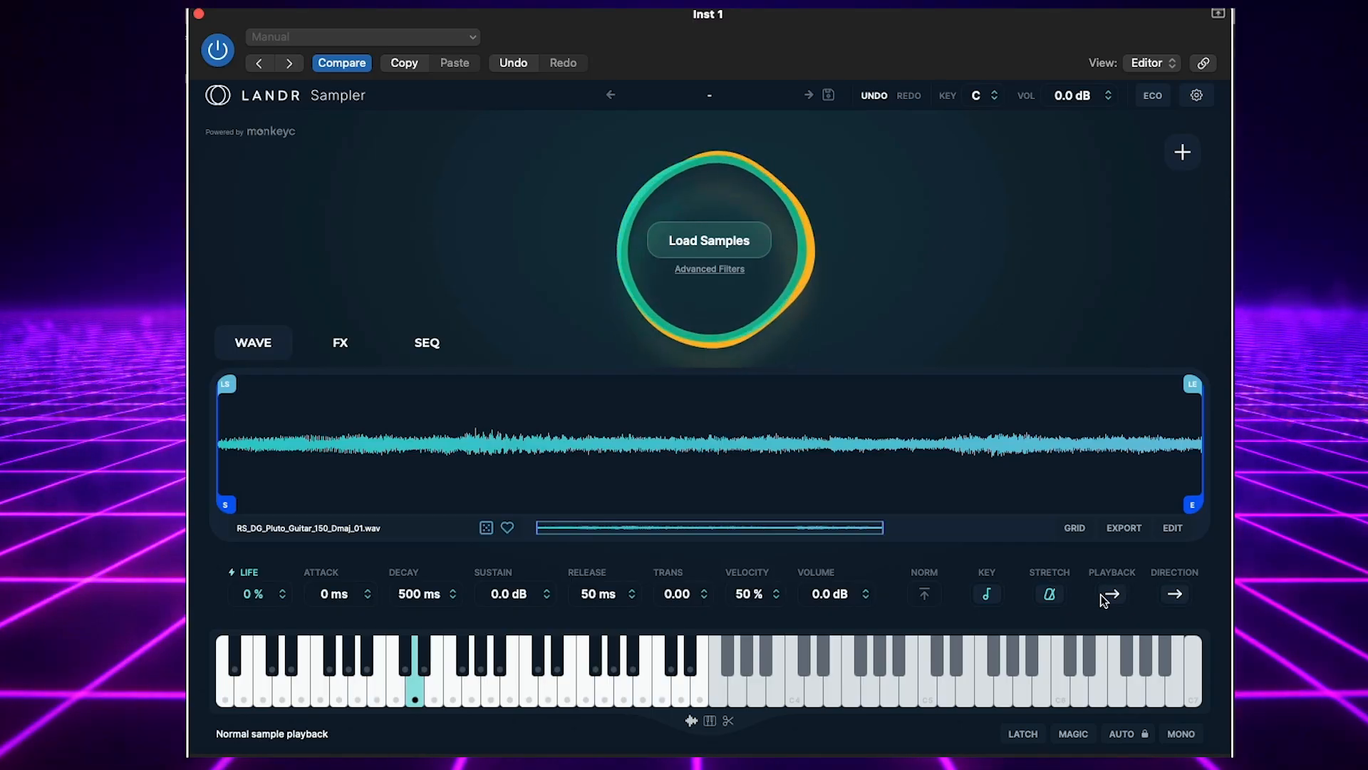
click(1117, 597)
click(1117, 596)
mouse_move(1193, 504)
mouse_down()
mouse_move(1115, 504)
mouse_move(1197, 503)
mouse_up()
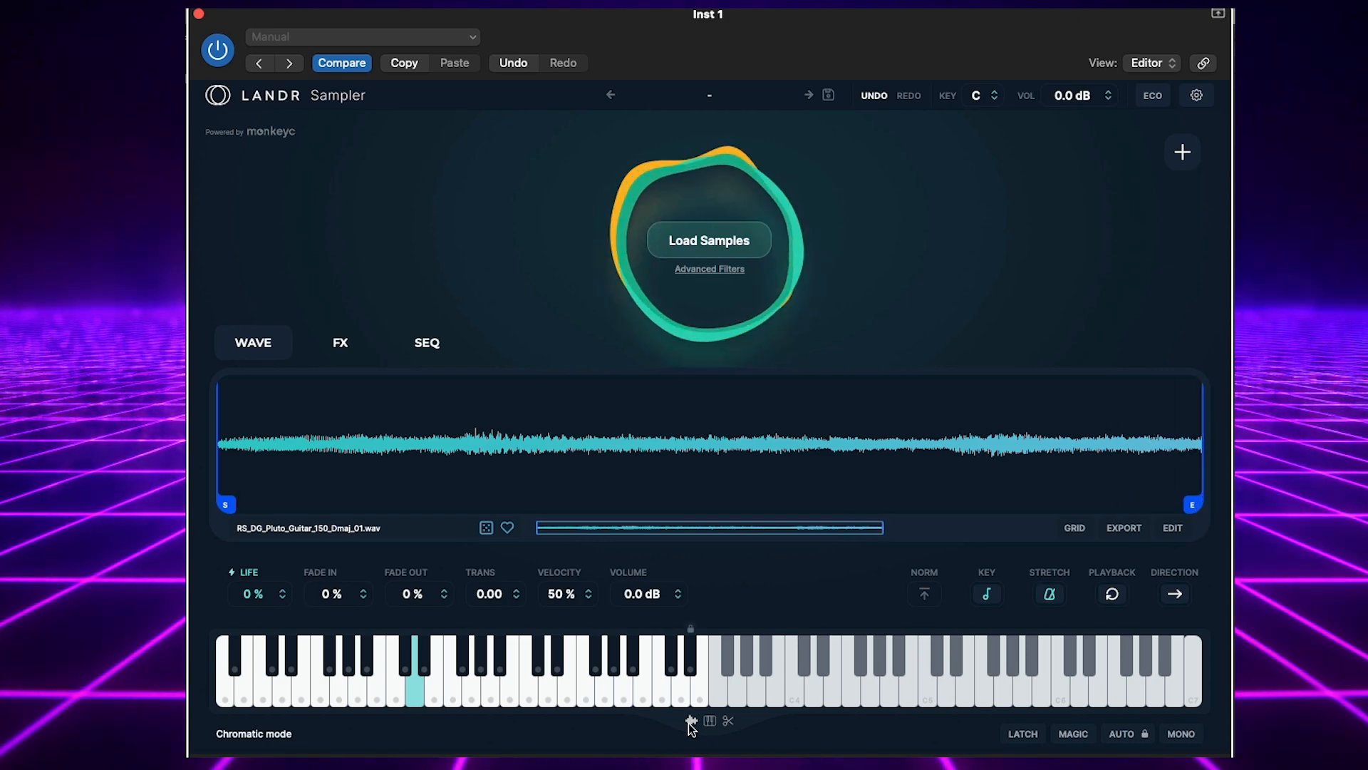
- Try the chromatic and slice keyboard modes with the D1 guitar sample, and return to the sample mode
click(711, 722)
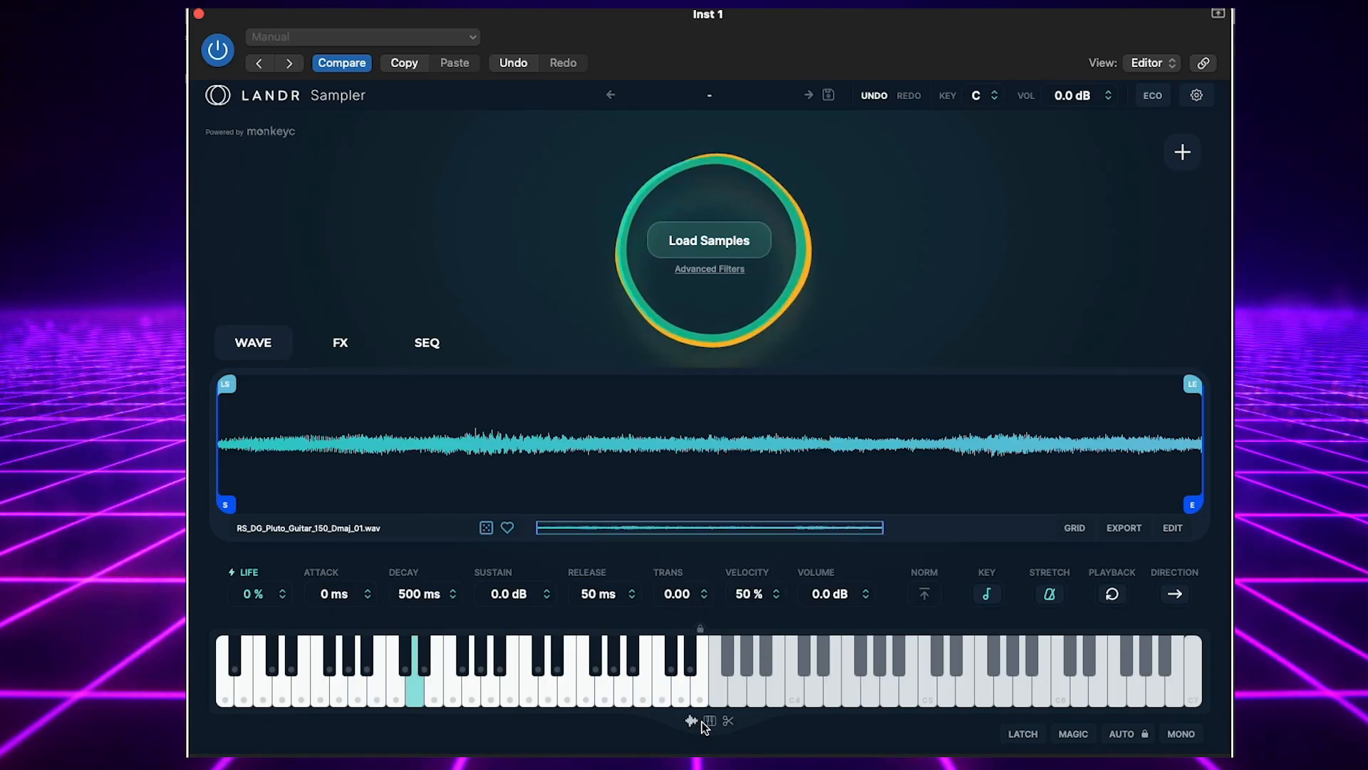
click(710, 722)
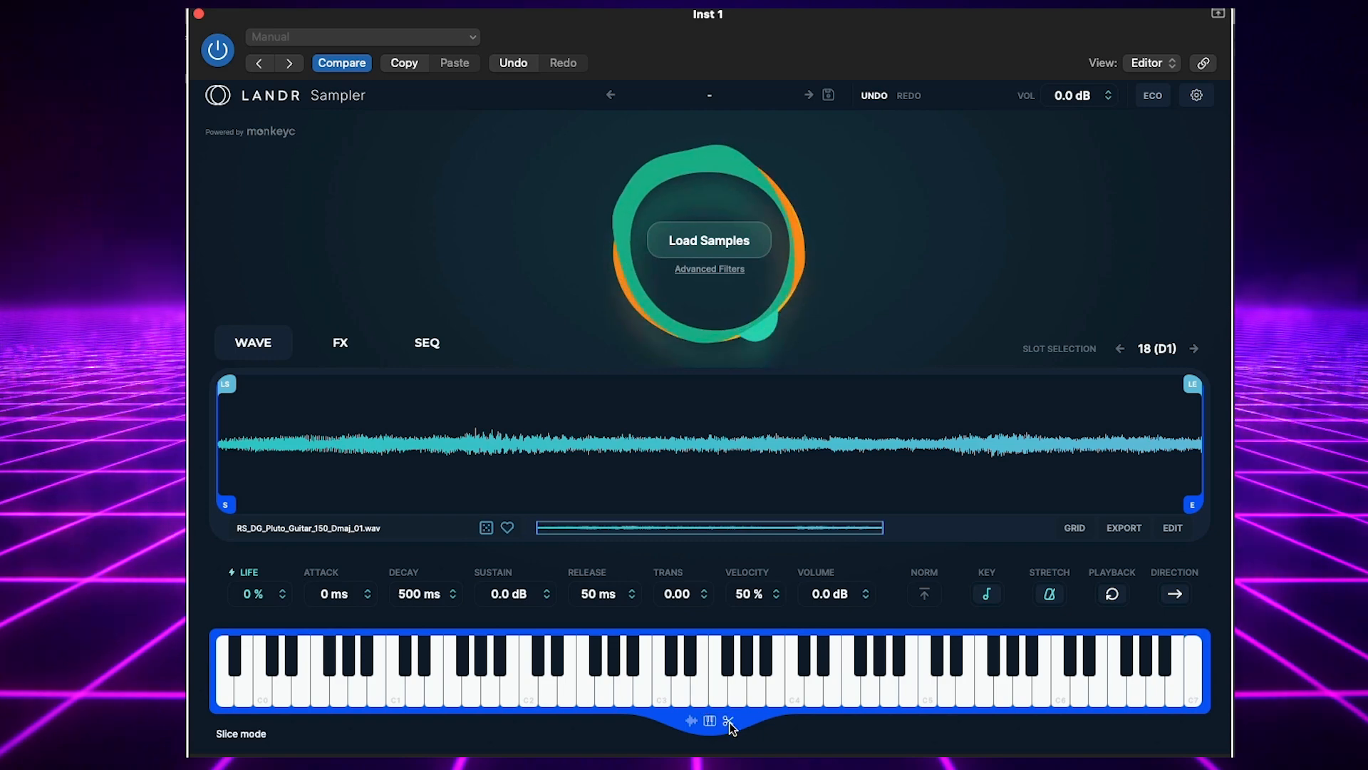
click(728, 720)
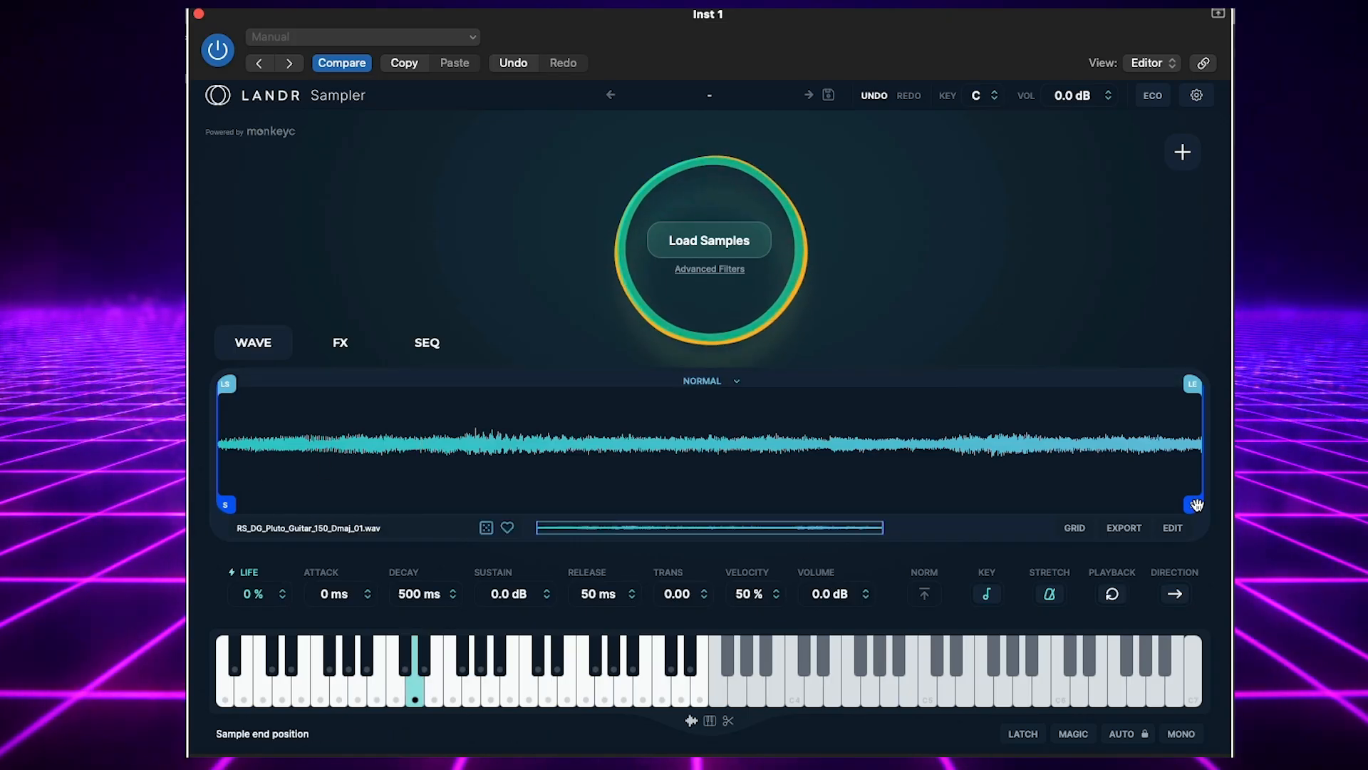
- Try moving the loop start, loop end, sample end and sample start markers inward on the guitar waveform
drag(225, 384, 473, 384)
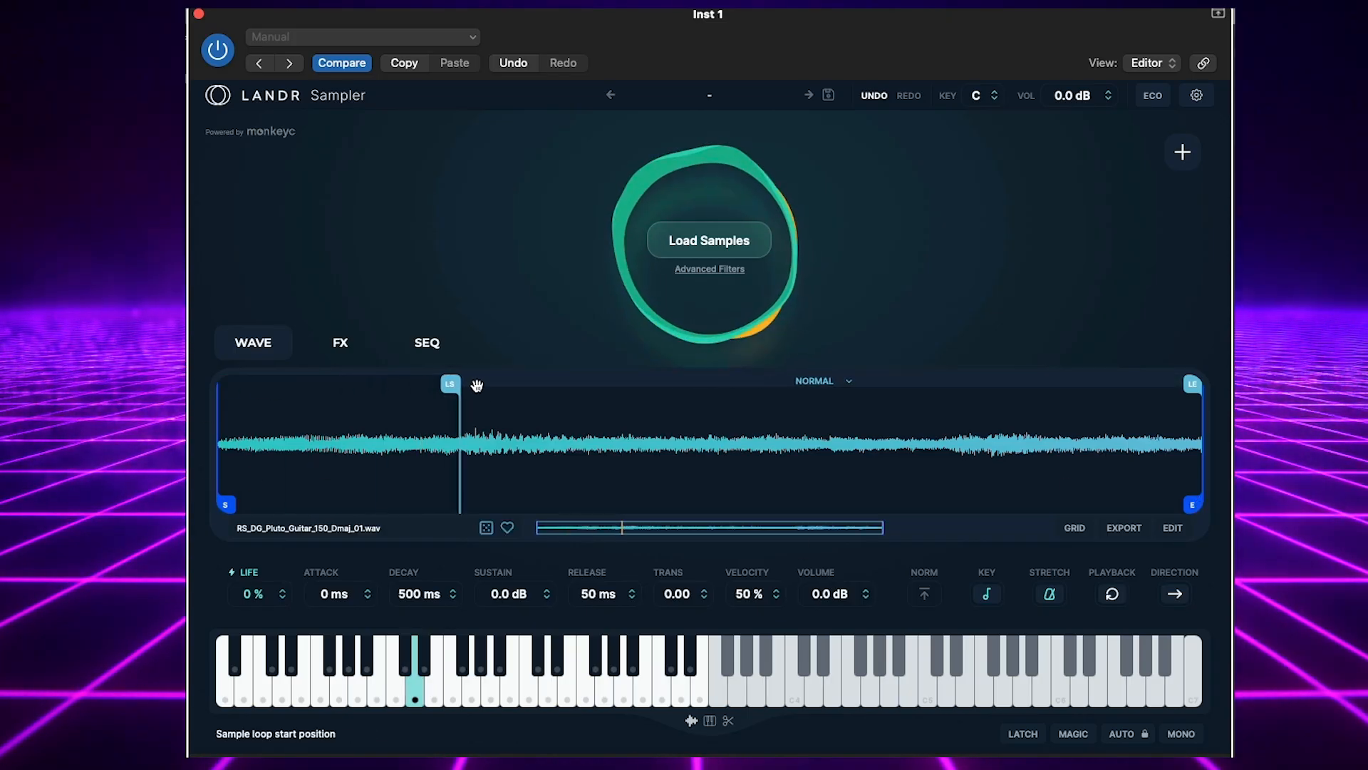
drag(1194, 385, 556, 403)
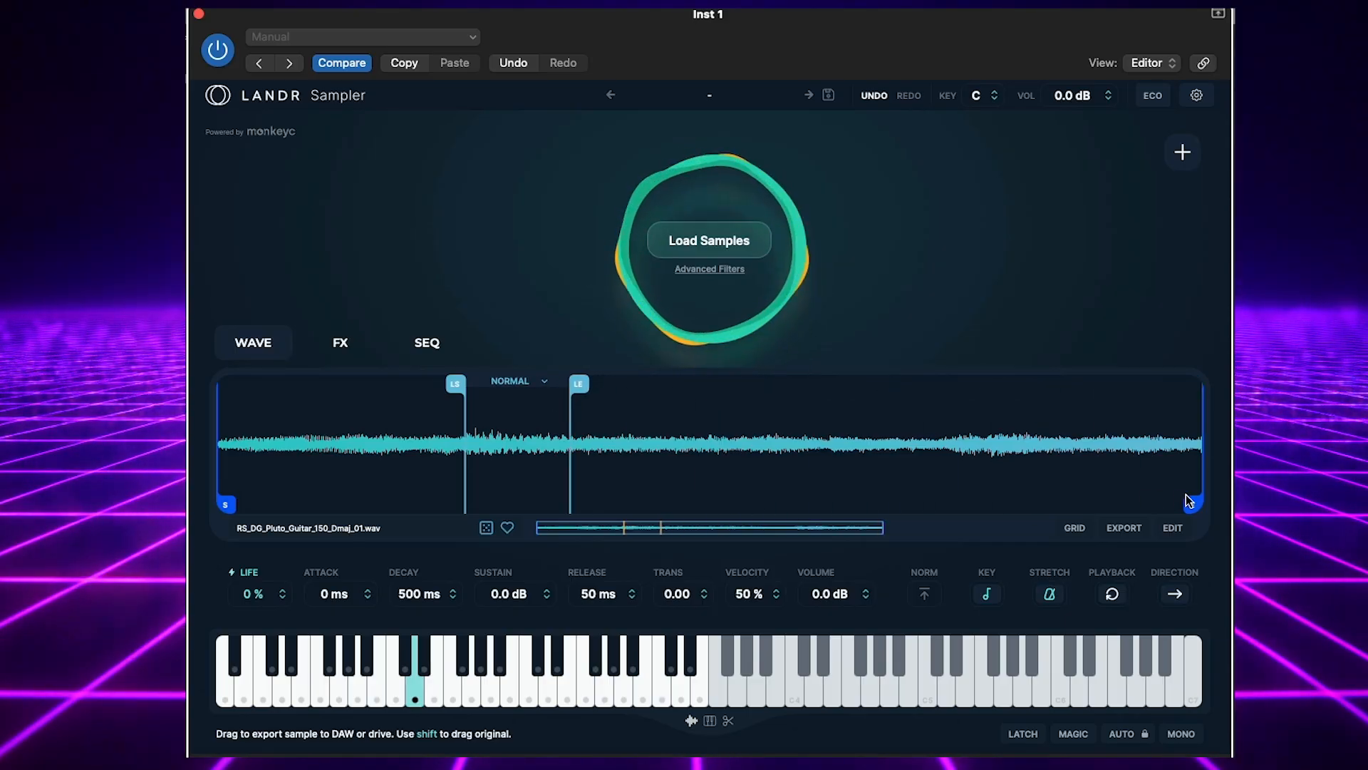
drag(1192, 504, 645, 485)
mouse_move(242, 503)
mouse_down()
mouse_move(394, 483)
mouse_move(382, 489)
mouse_move(374, 458)
mouse_up()
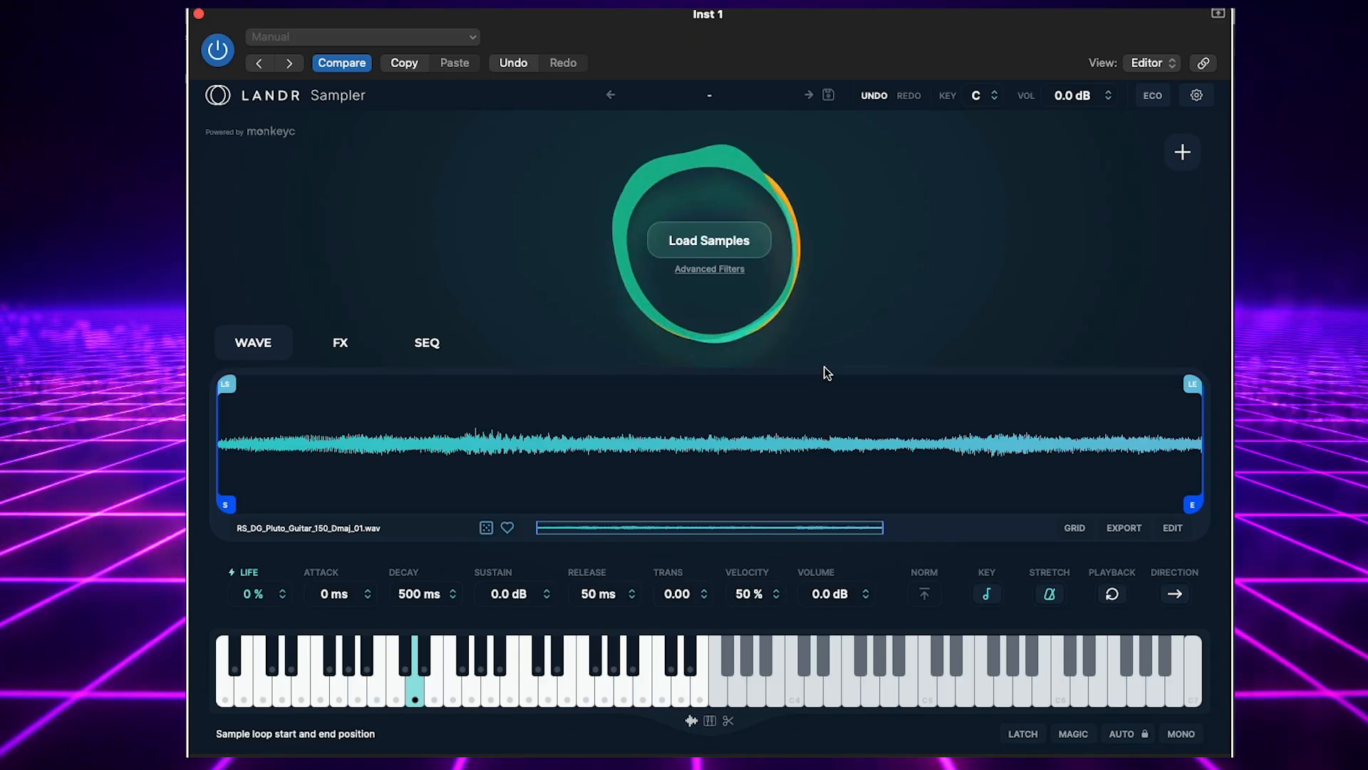
- Try loop lengths of 4 bars, 8 bars and 2 bars on the guitar sample, and set it to 2 beats
click(734, 383)
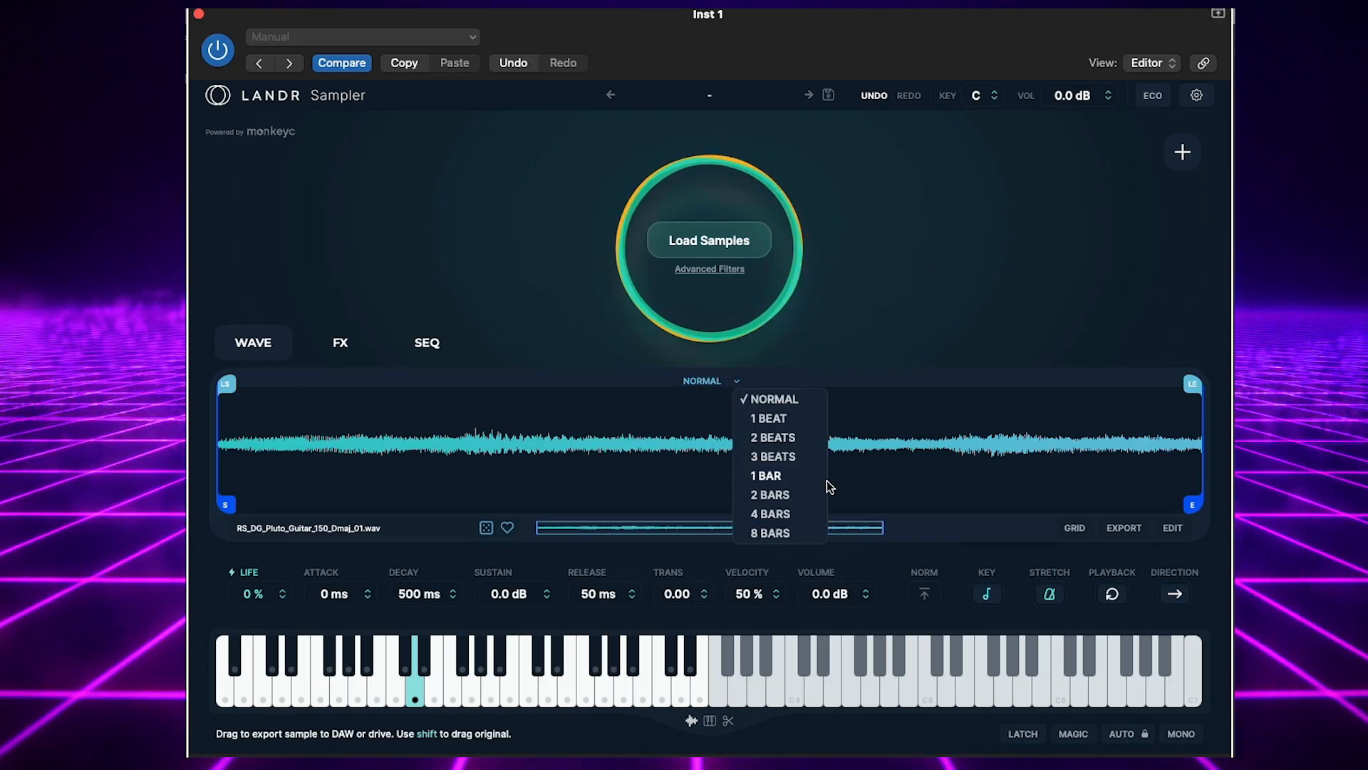
click(792, 511)
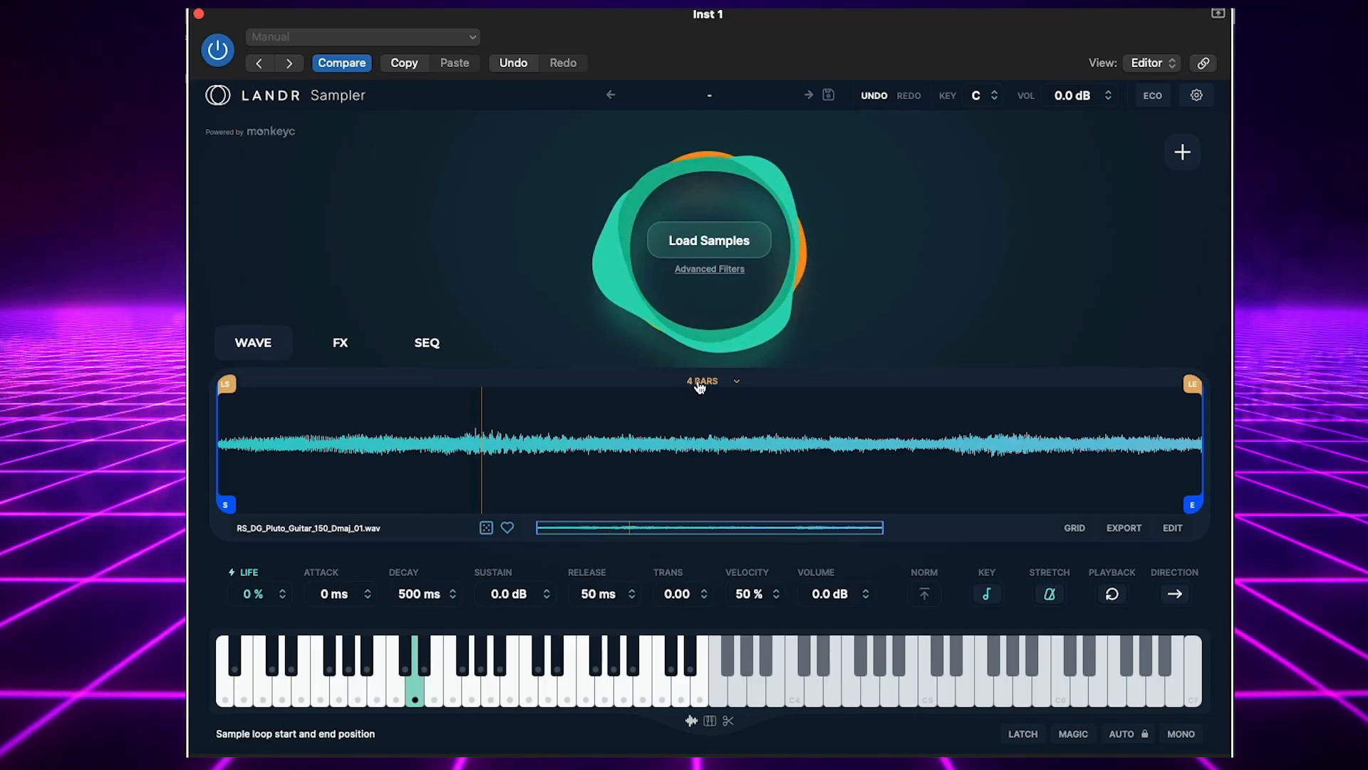
click(718, 384)
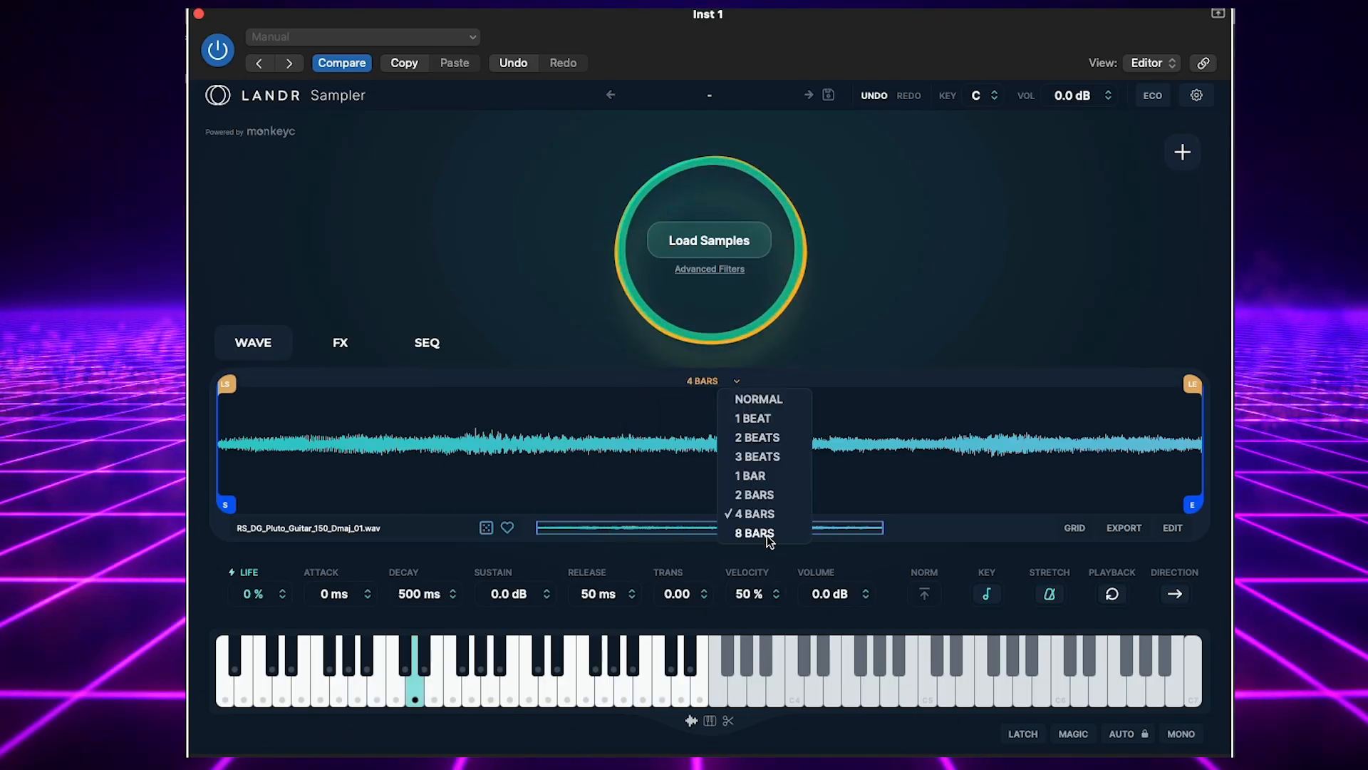
click(767, 537)
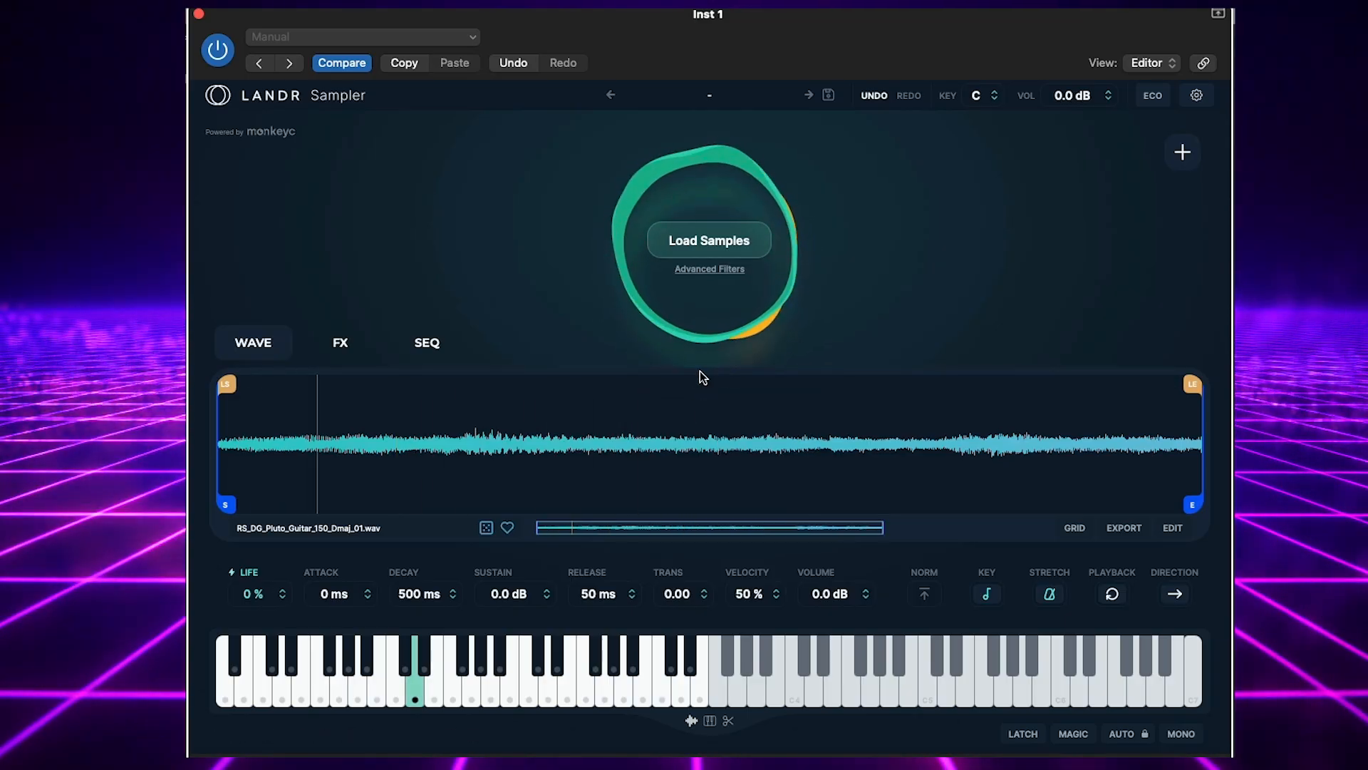
mouse_move(700, 424)
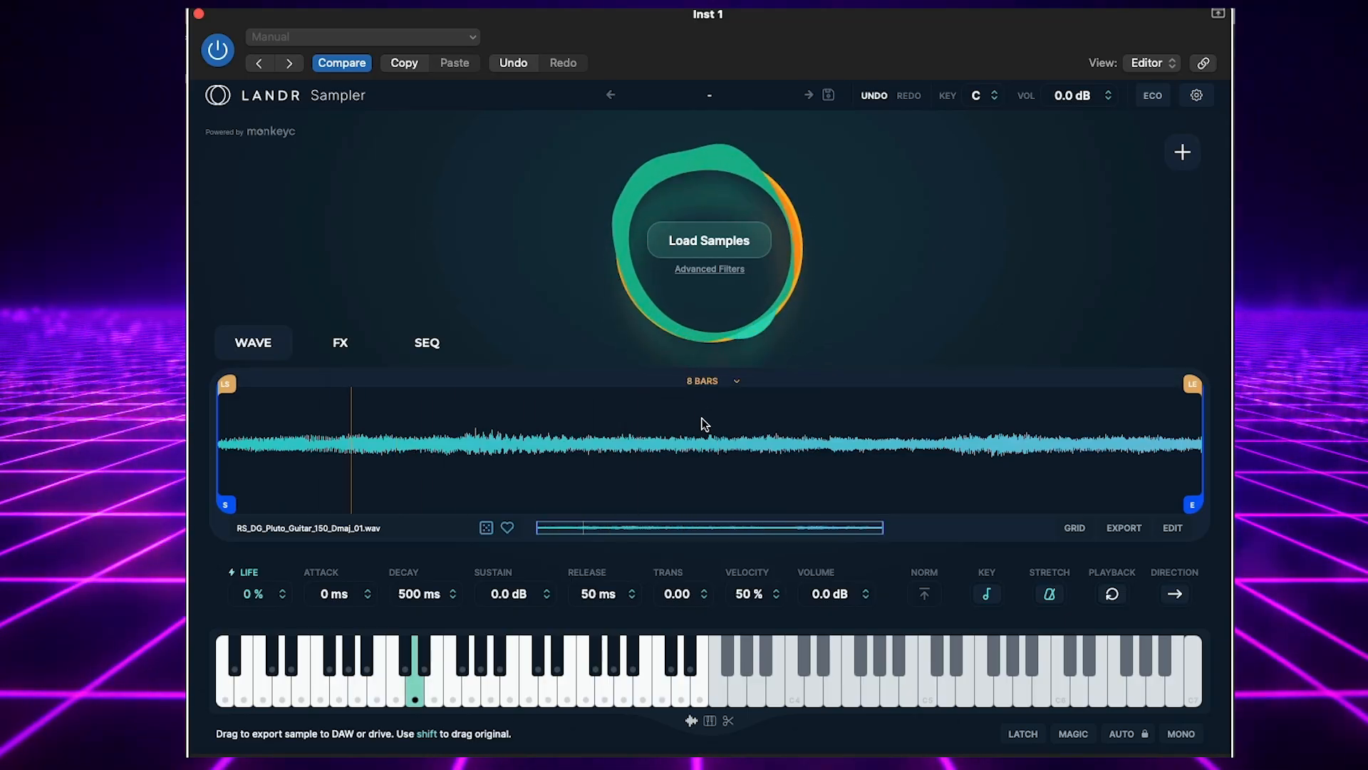
click(708, 382)
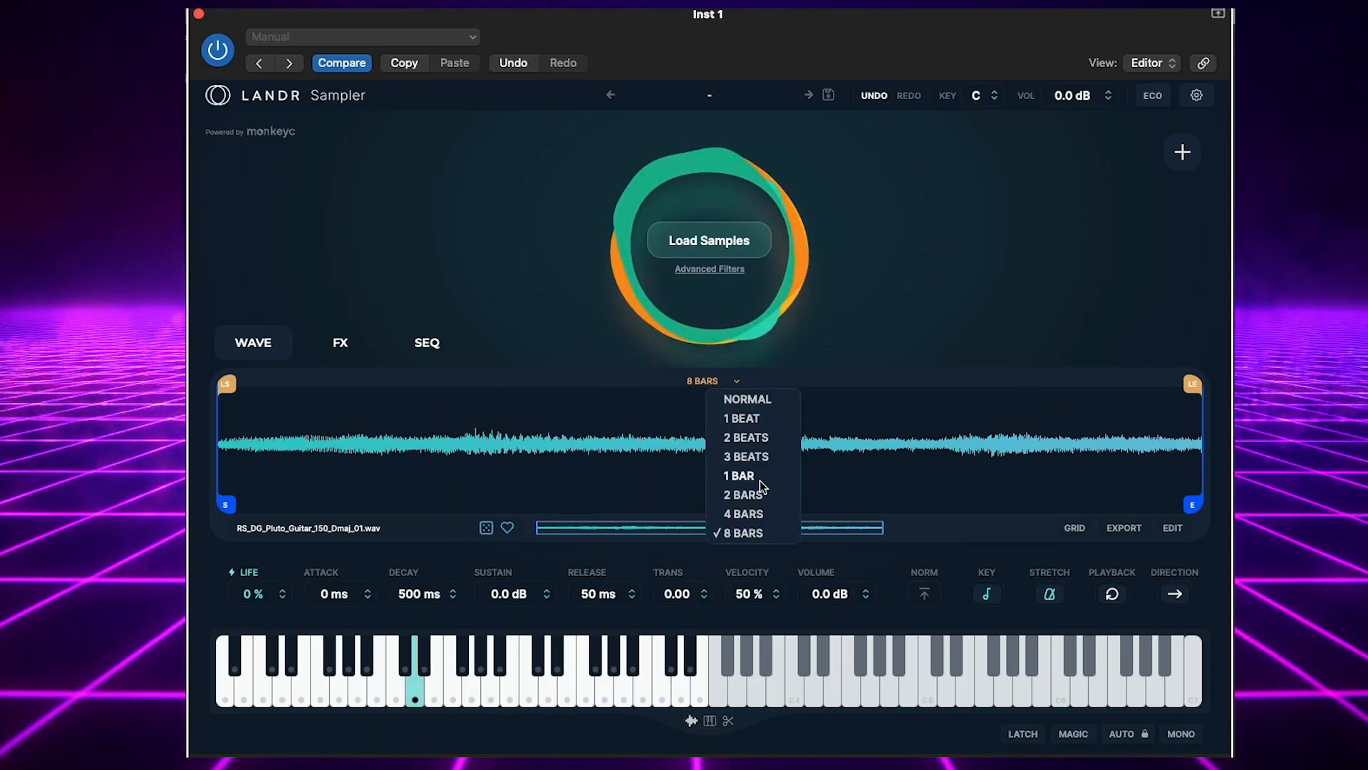
click(744, 494)
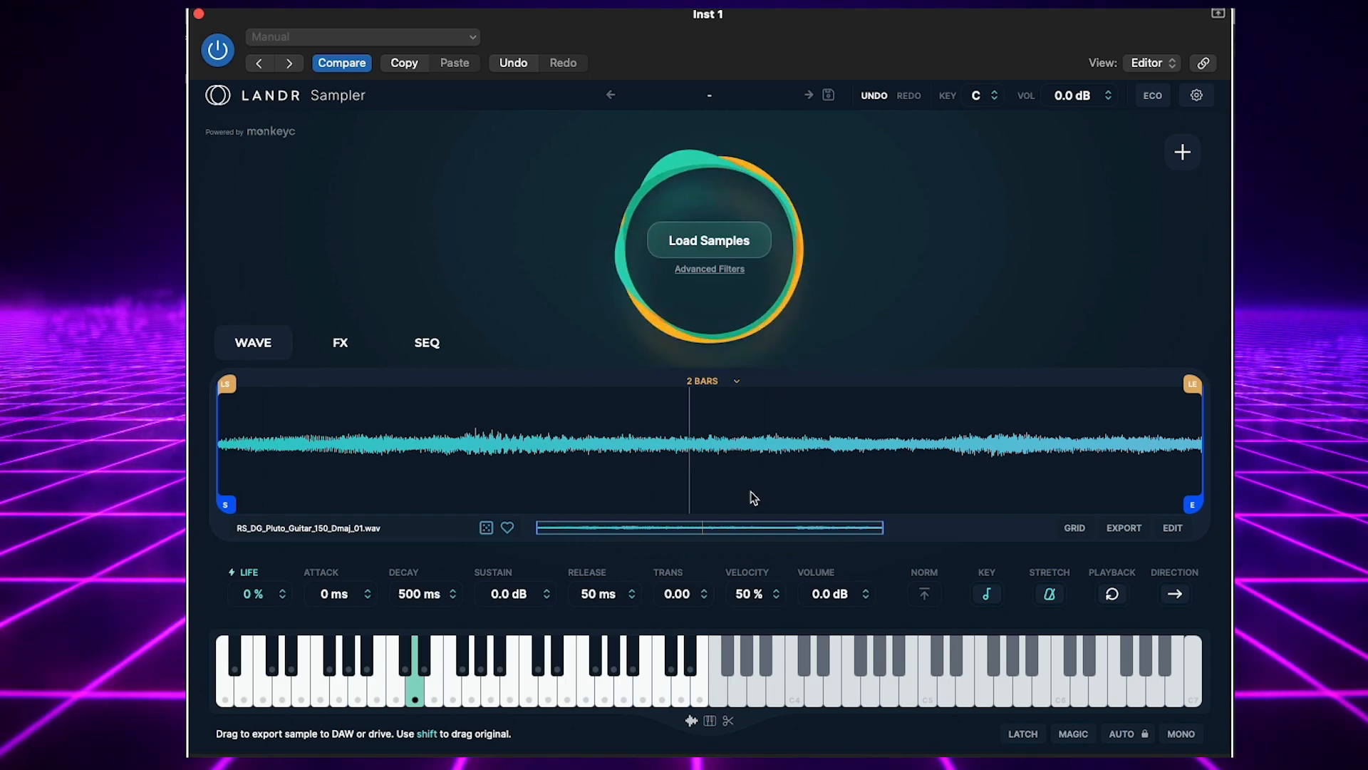
click(736, 382)
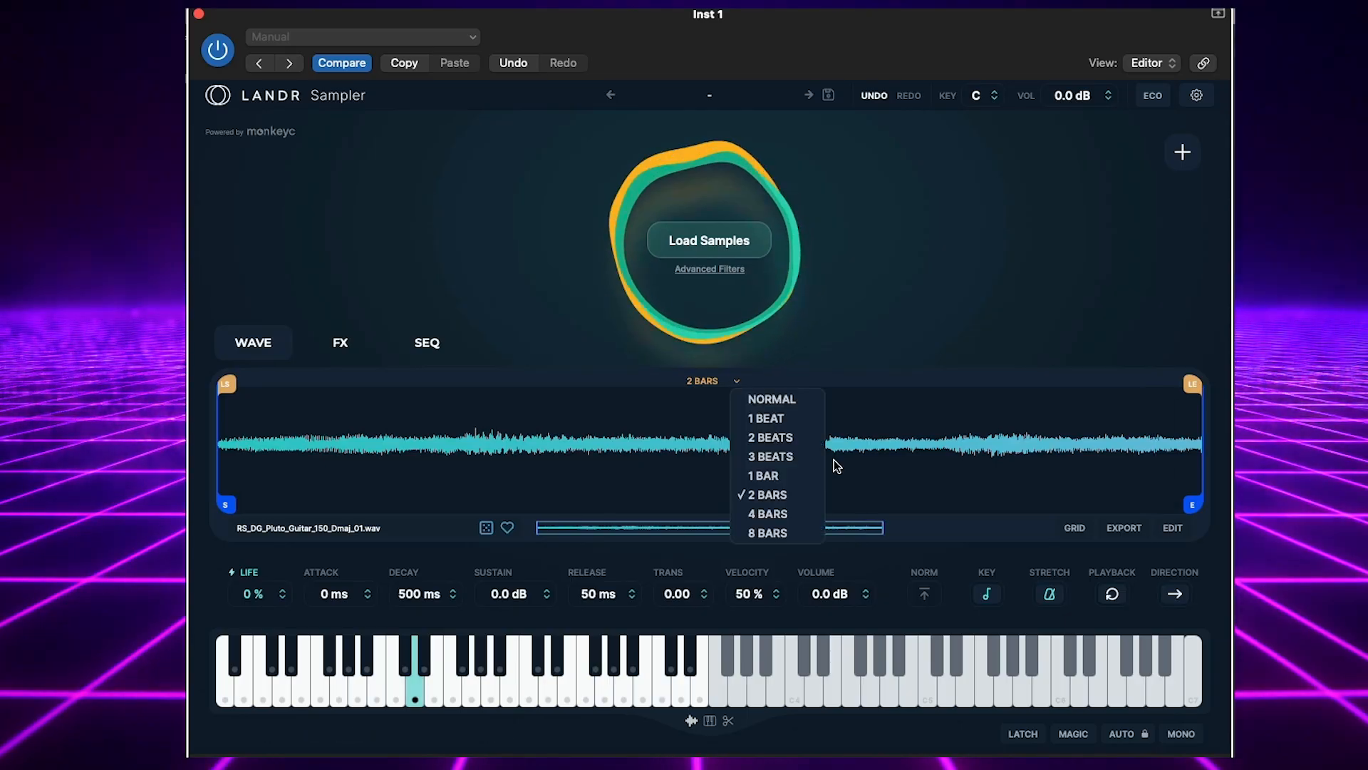
click(780, 437)
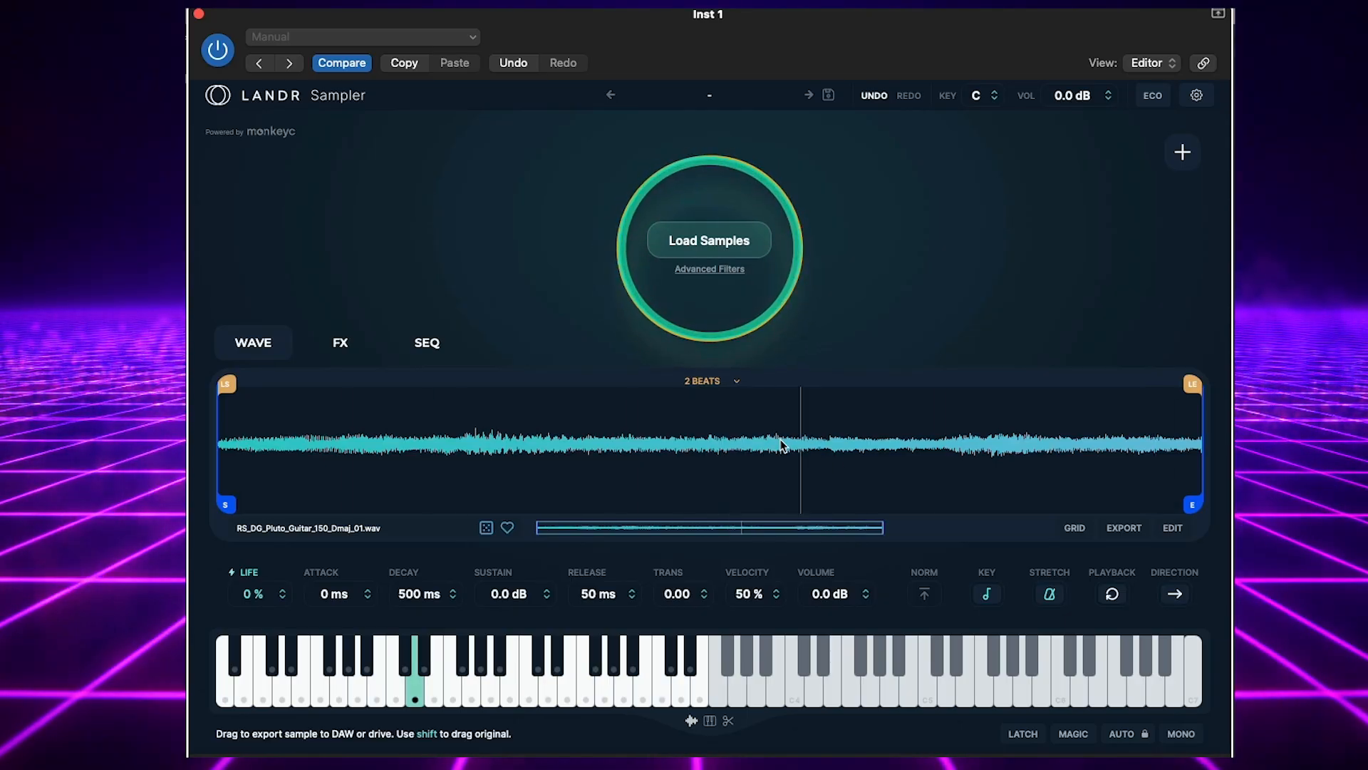
- Try a loop length of 3 beats on the guitar sample
click(733, 382)
click(748, 457)
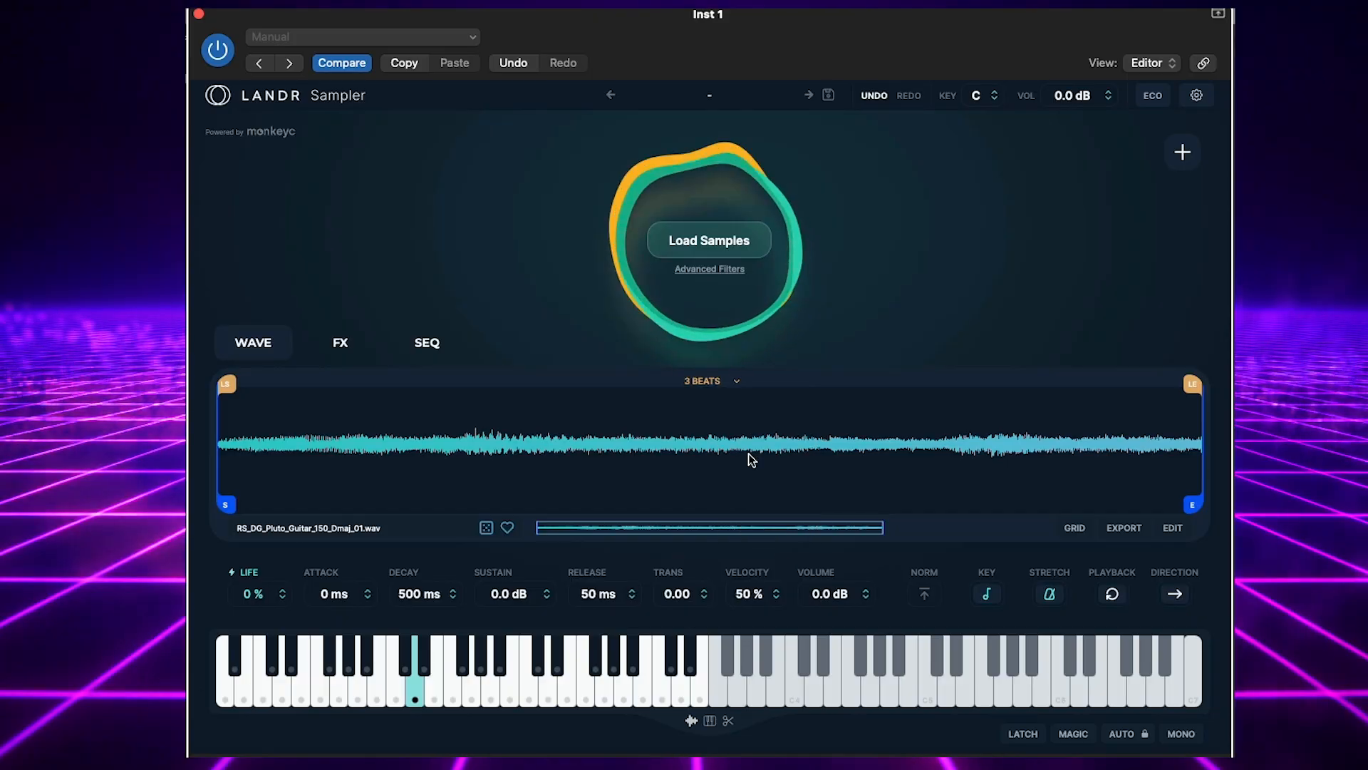
click(730, 383)
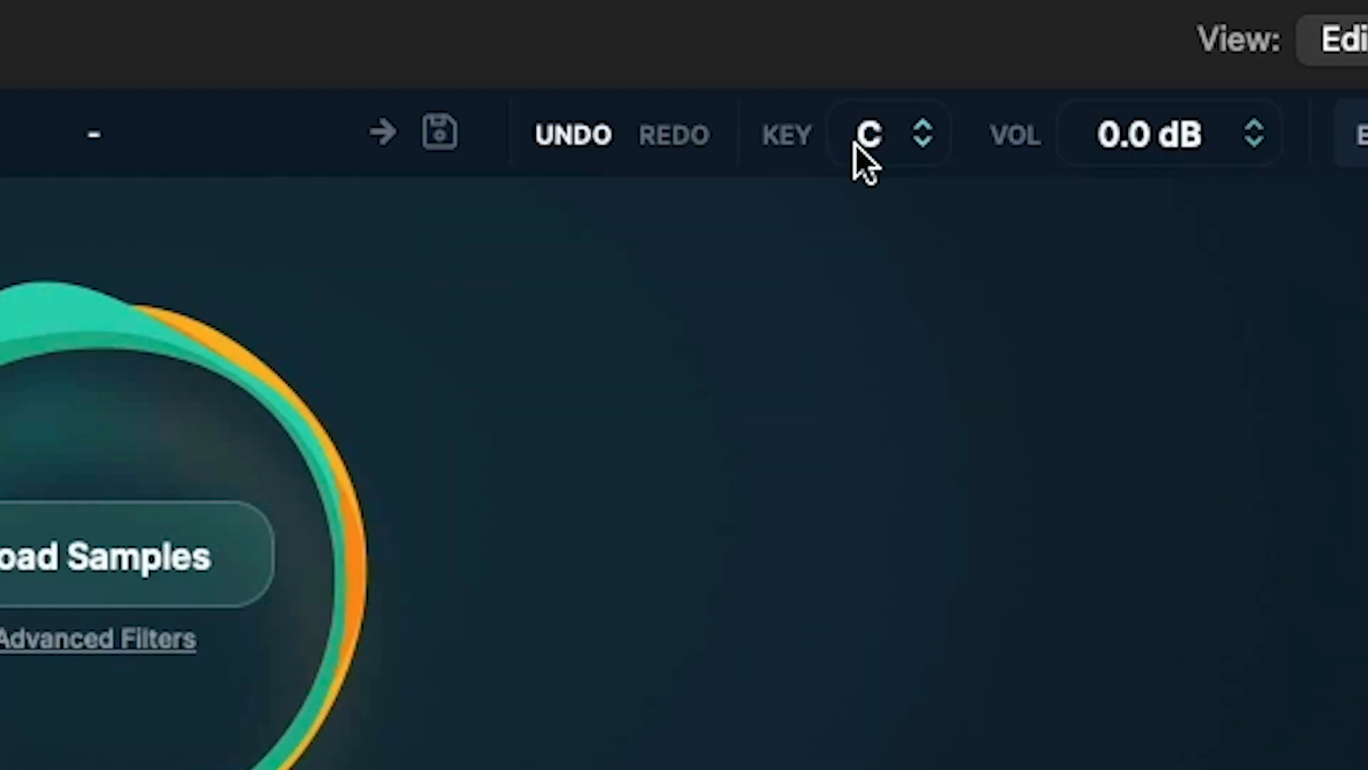
- Set the sampler's key to D and the guitar sample's loop length to normal
click(868, 153)
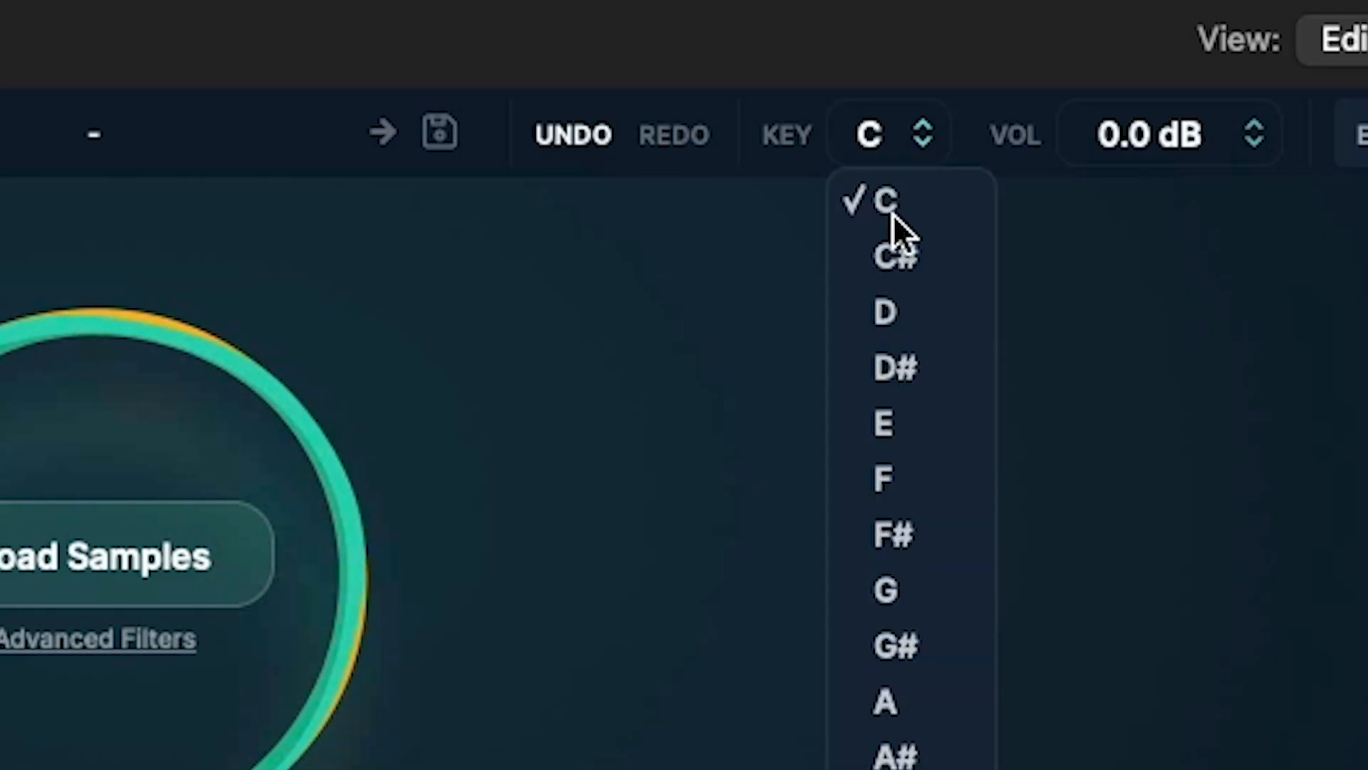
click(904, 312)
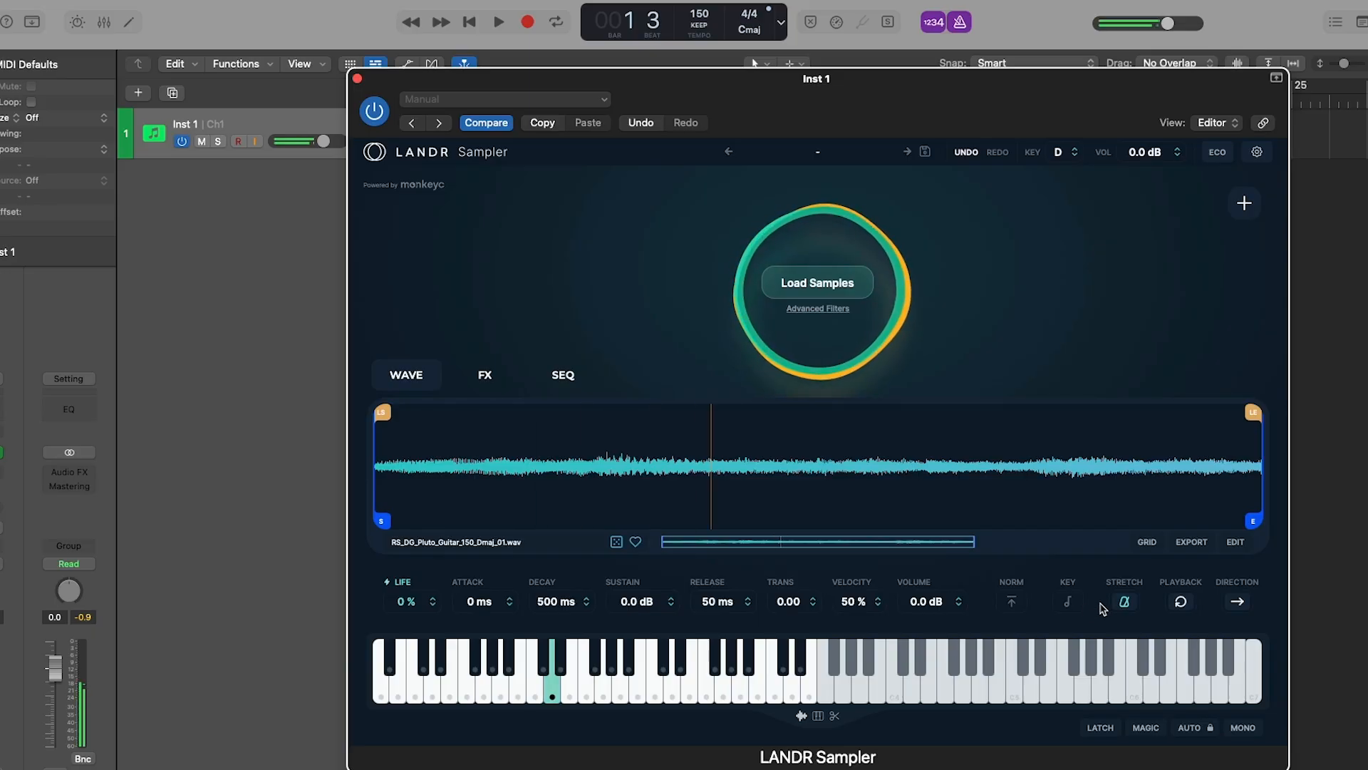
click(809, 412)
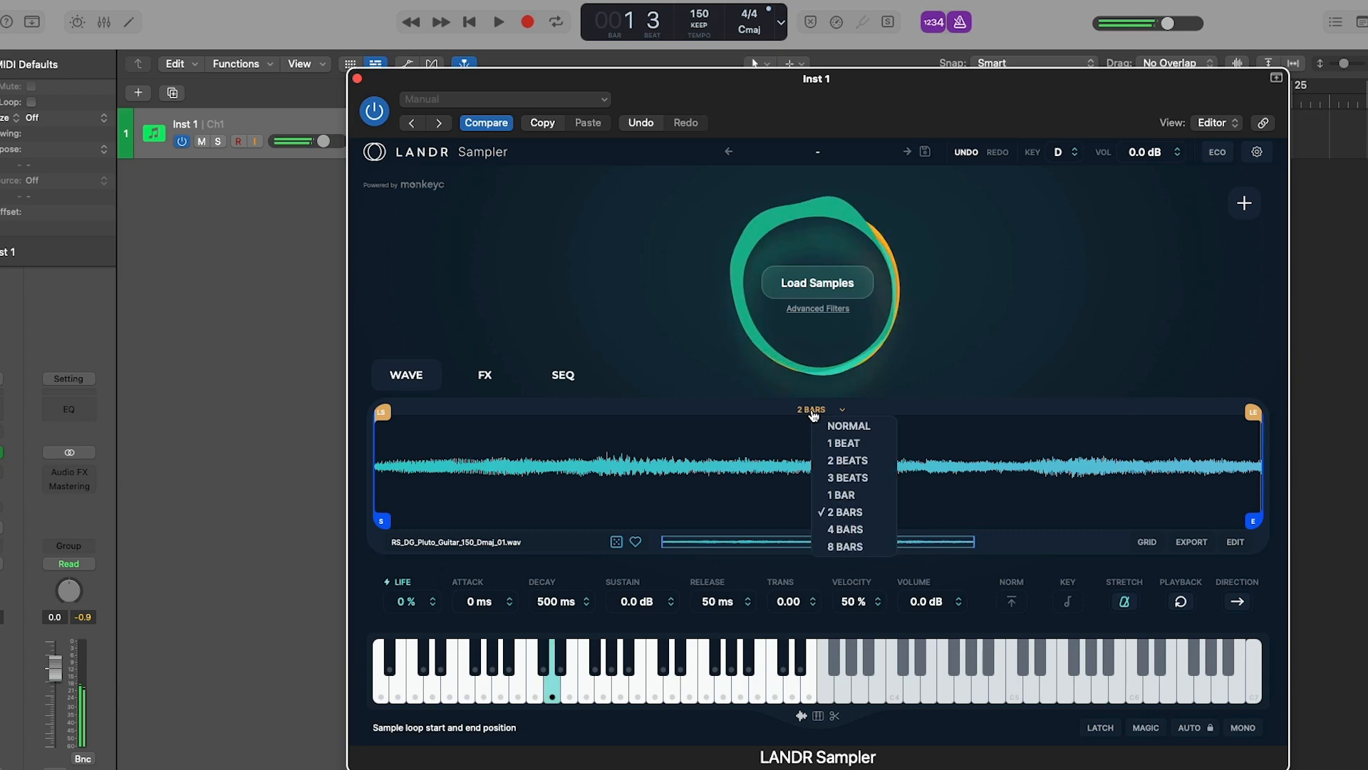
click(820, 425)
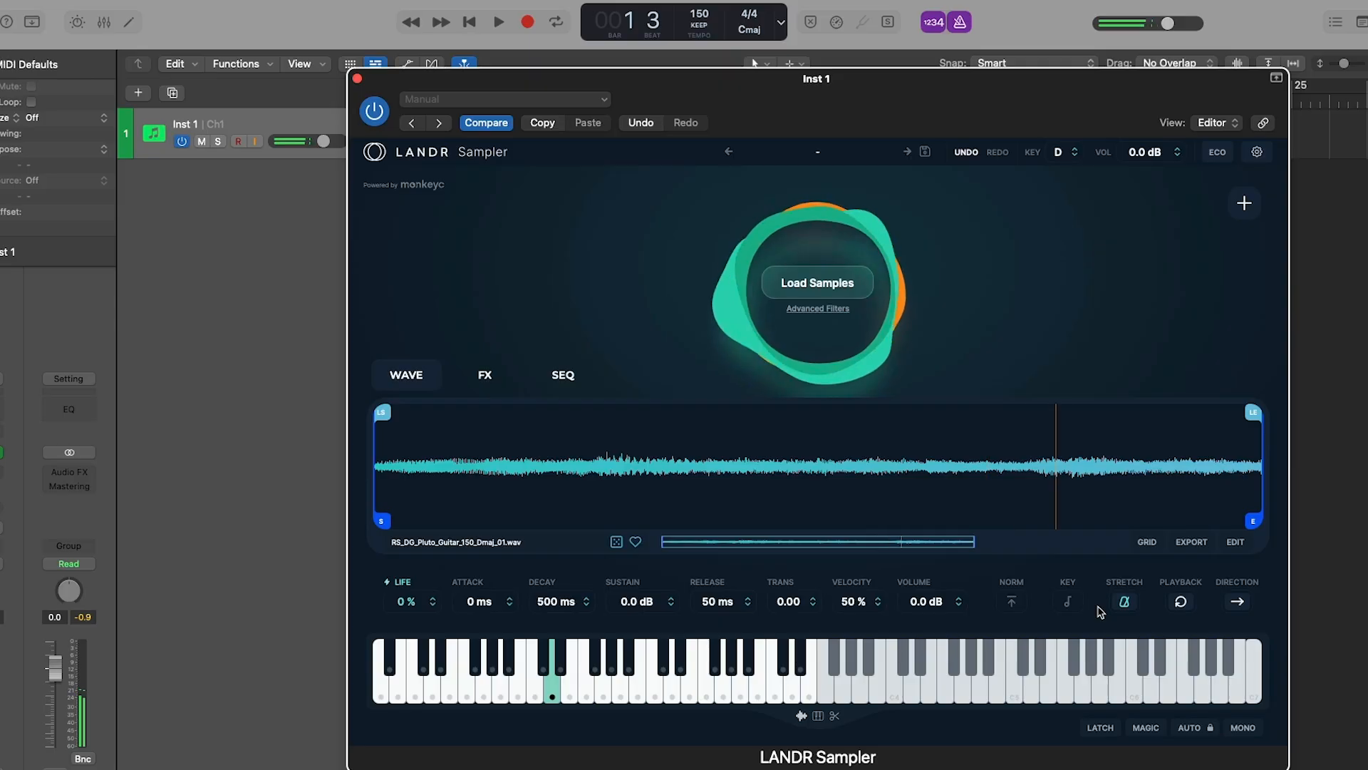
- Set the sampler's key to C and turn on key matching for the guitar sample
click(1069, 162)
click(1067, 178)
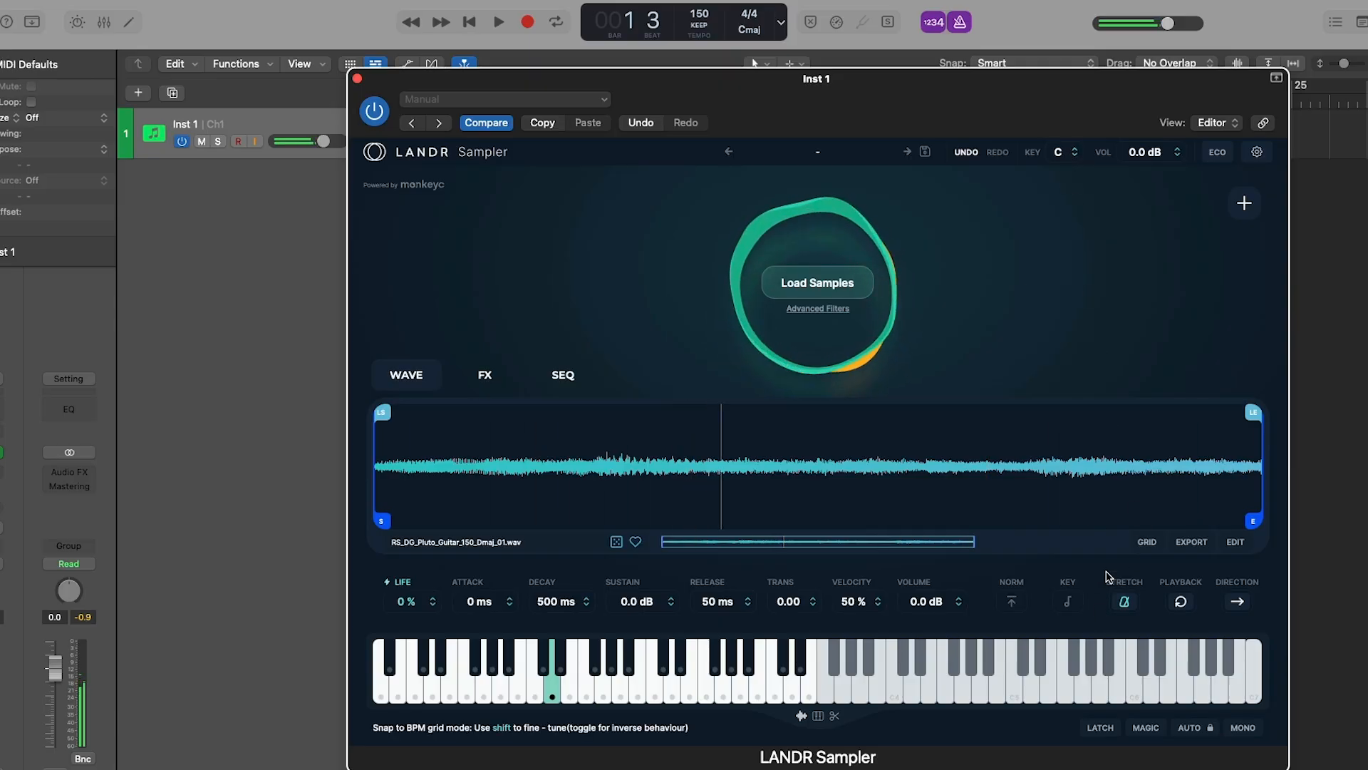
click(1067, 601)
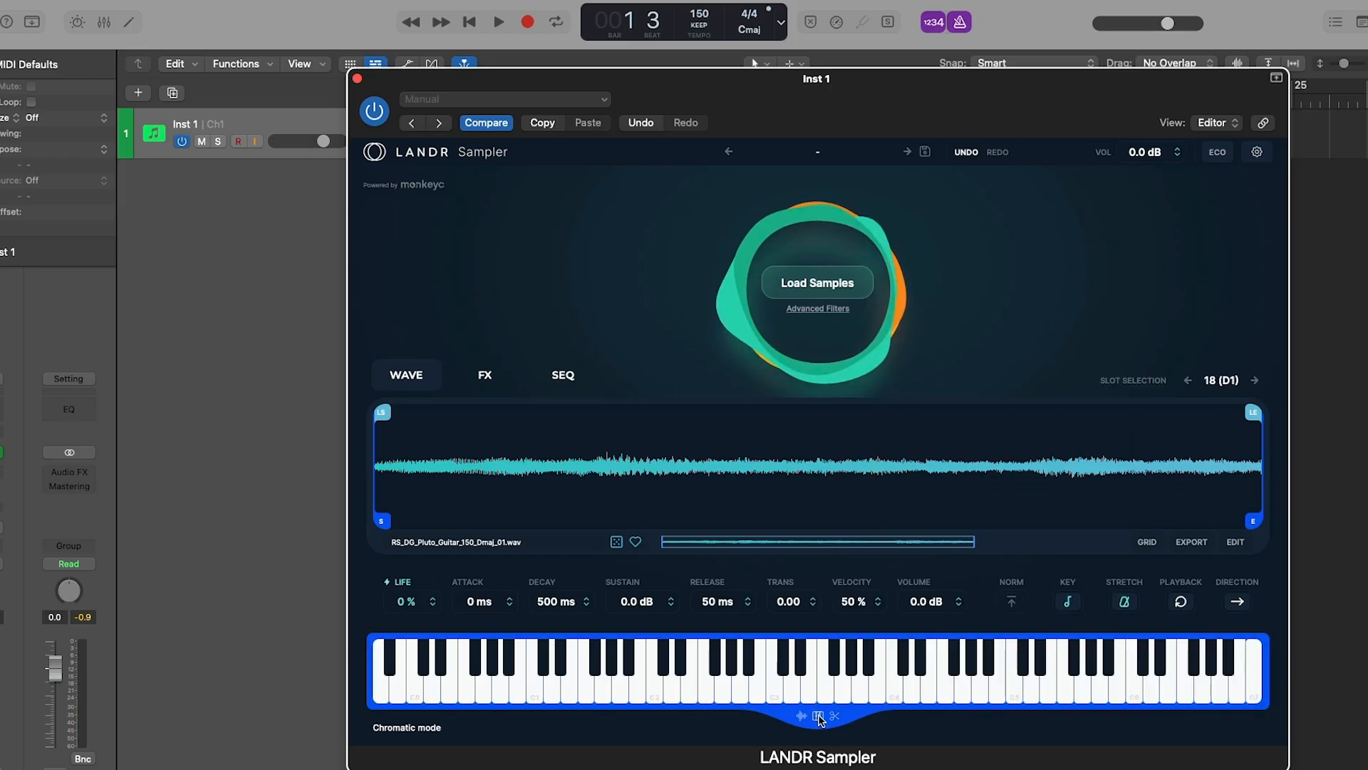
- Trim the guitar sample in chromatic mode to a short section with its end and start markers, and switch playback from looped to forward
drag(1253, 522, 600, 526)
drag(382, 524, 596, 526)
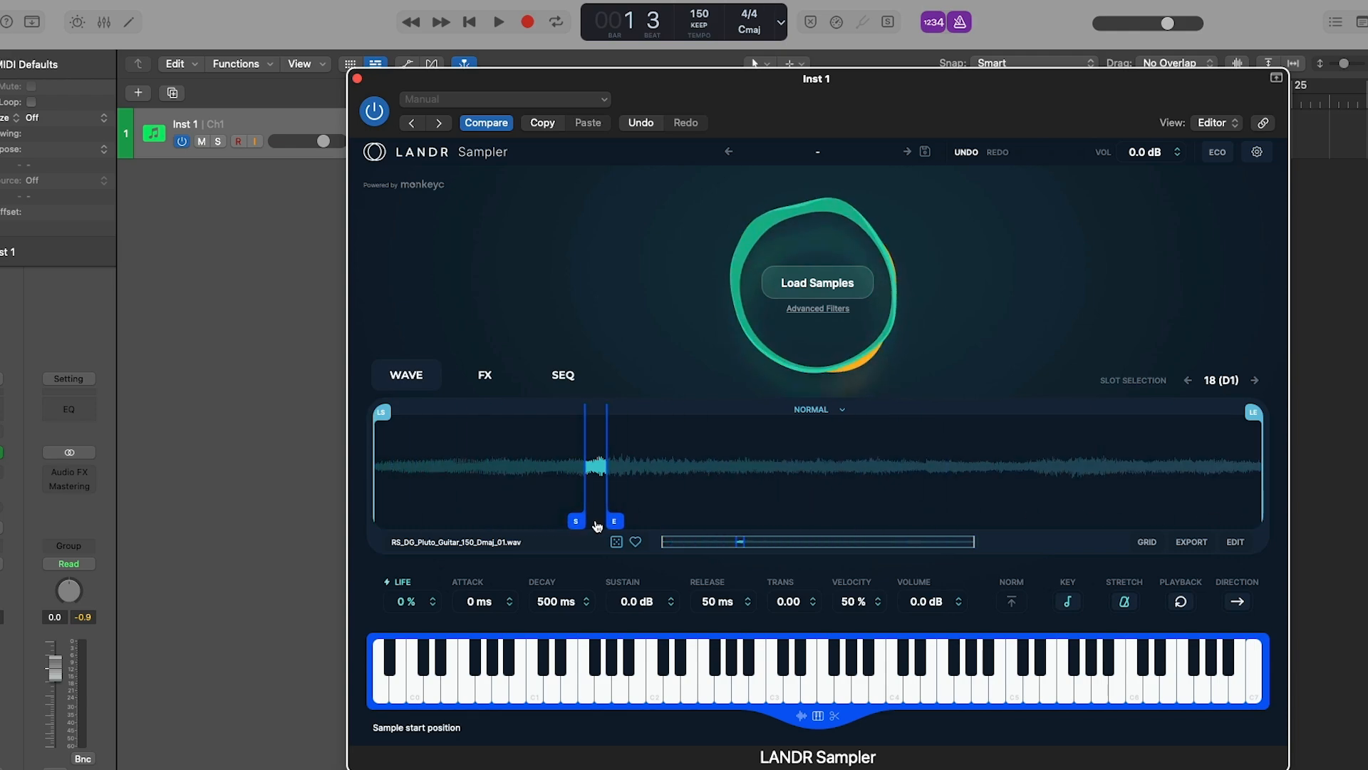
click(1181, 602)
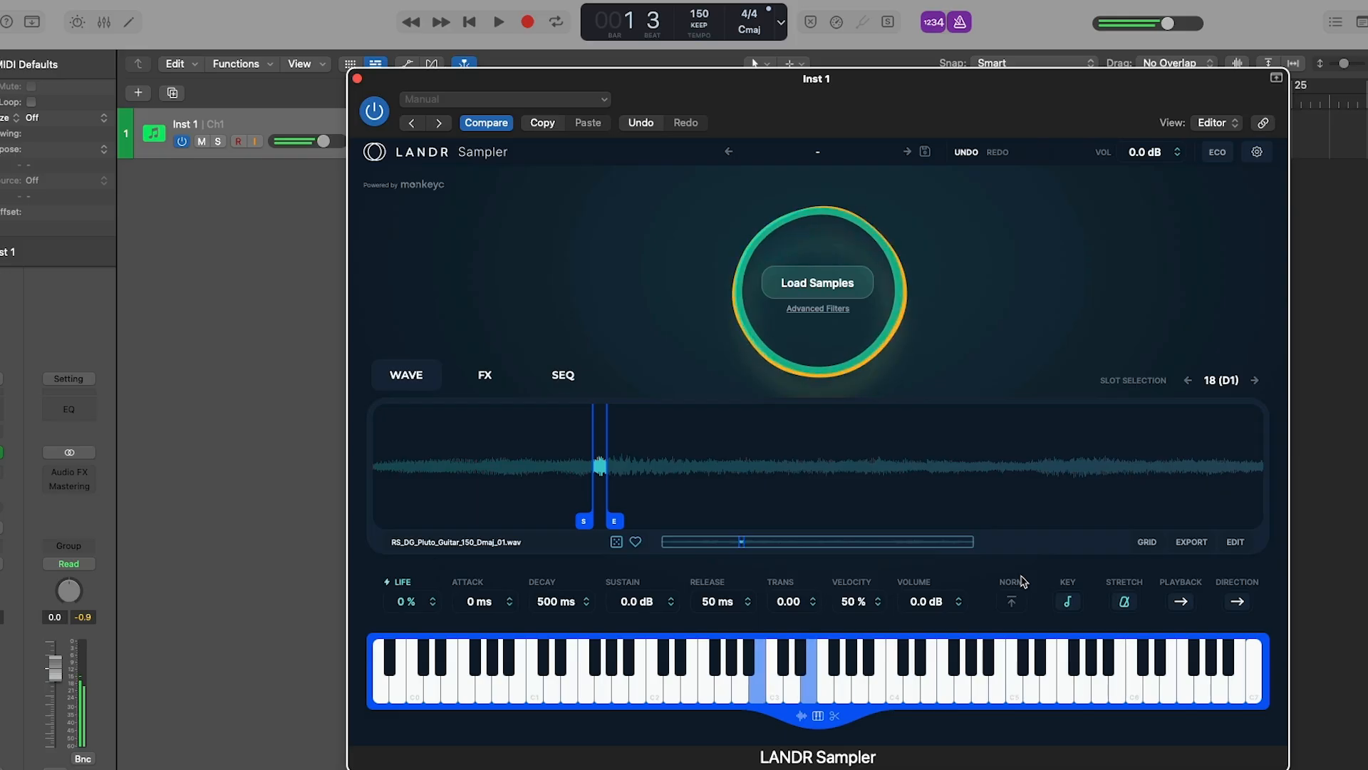
- Slice the guitar sample in slice mode with a sensitivity of 75%, and return to the normal keyboard mode
click(835, 716)
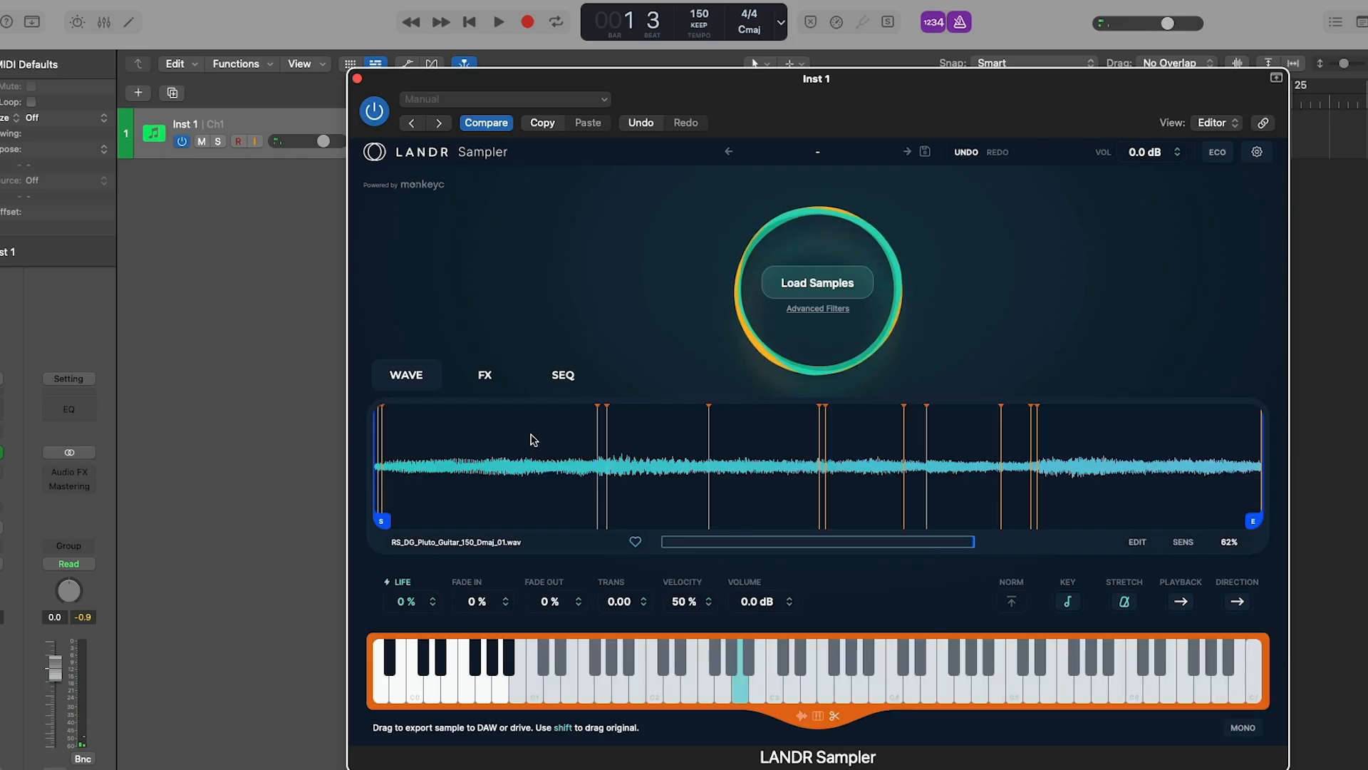
drag(1229, 543, 1238, 475)
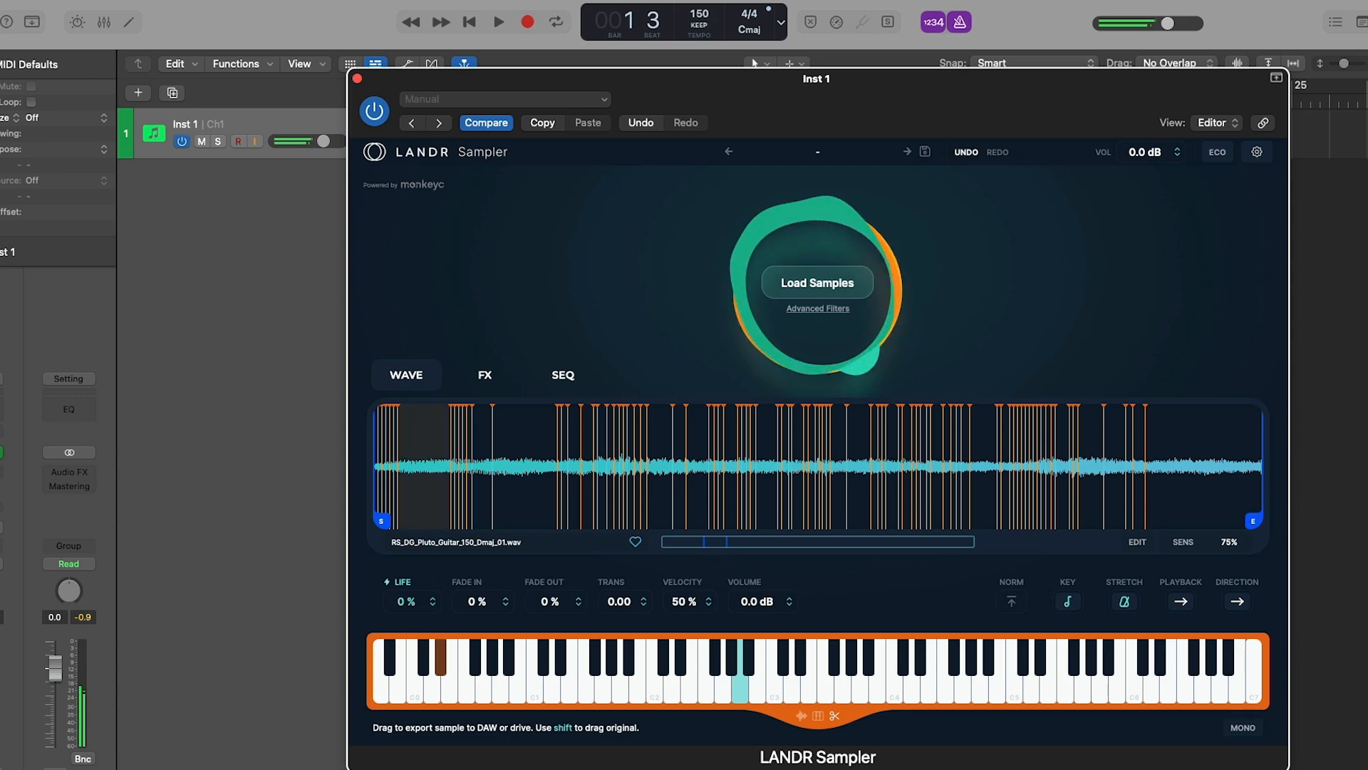
click(802, 715)
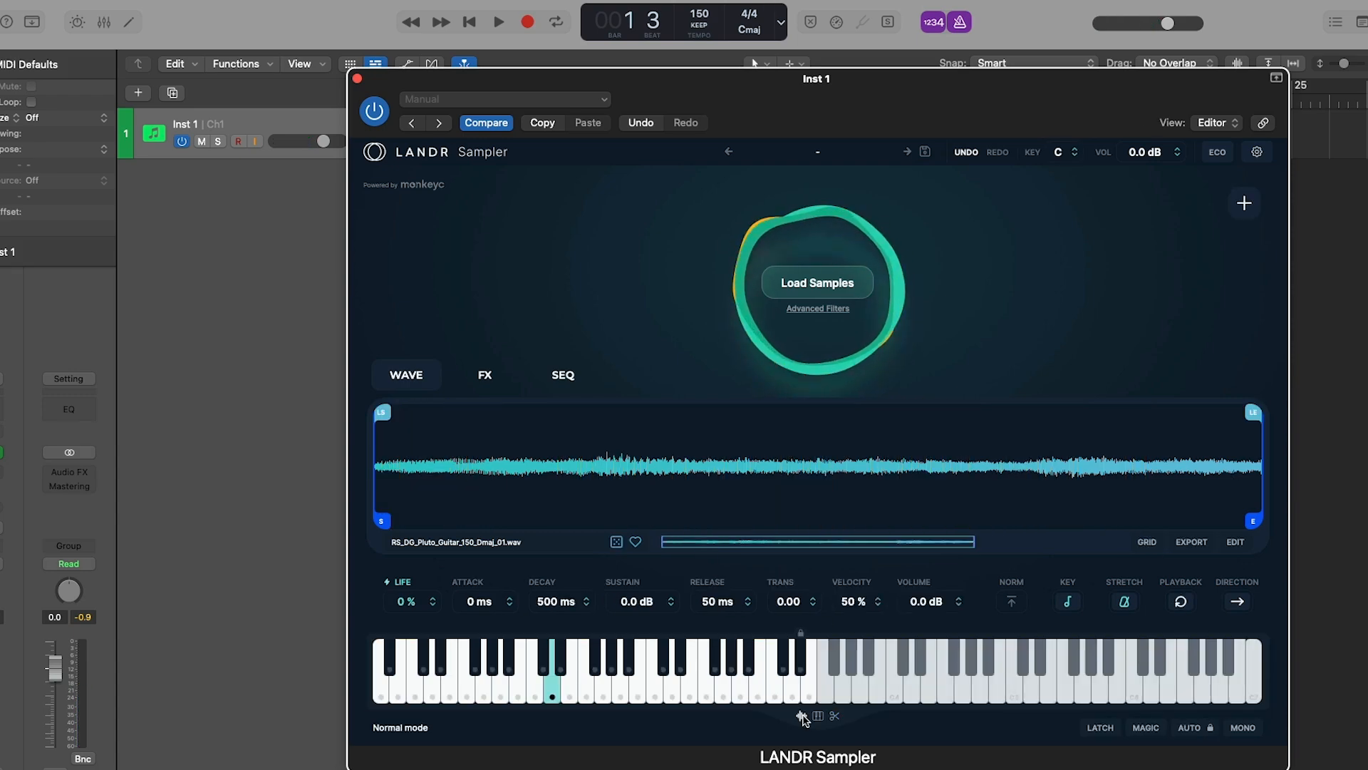
click(801, 716)
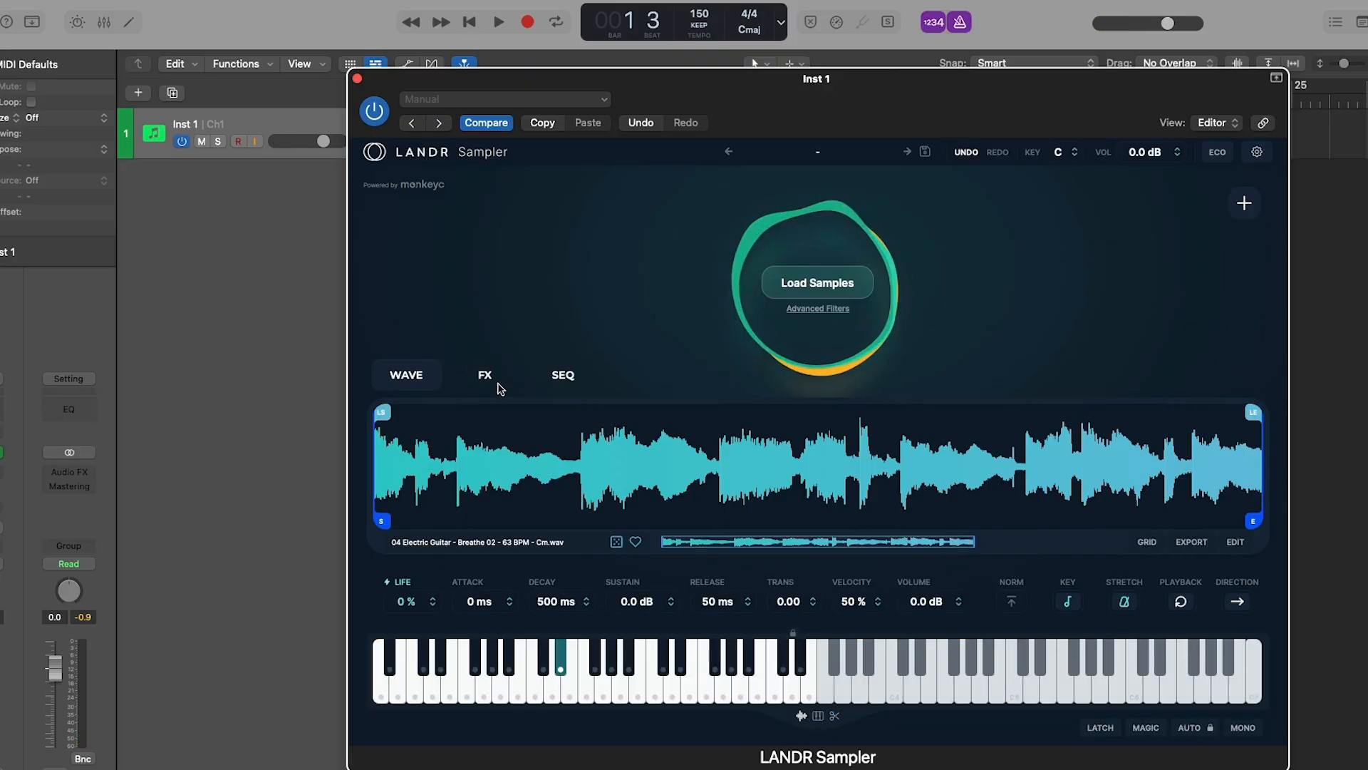
- Open the effects section, switch to the main effects, and try the long reverb at 41% mix and 21% size
click(486, 375)
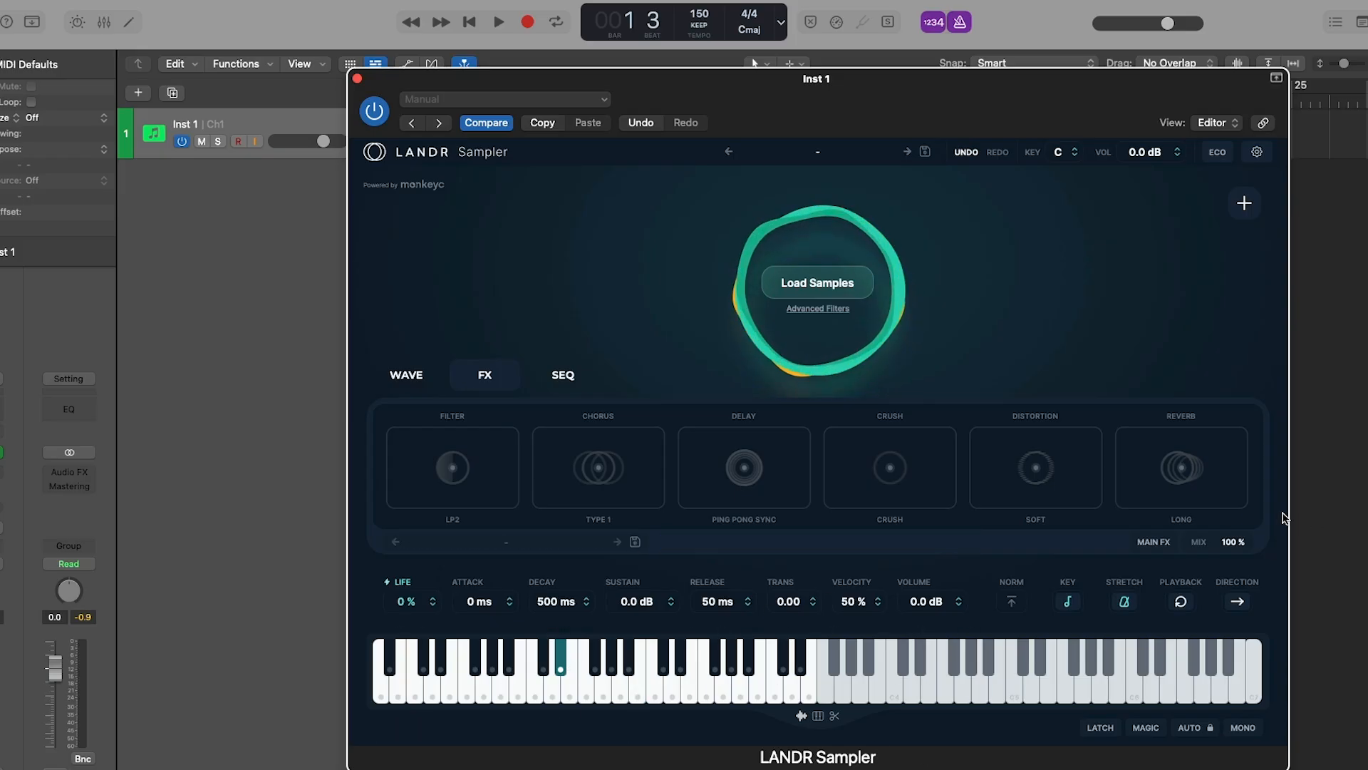
click(1147, 542)
drag(1166, 497, 1170, 492)
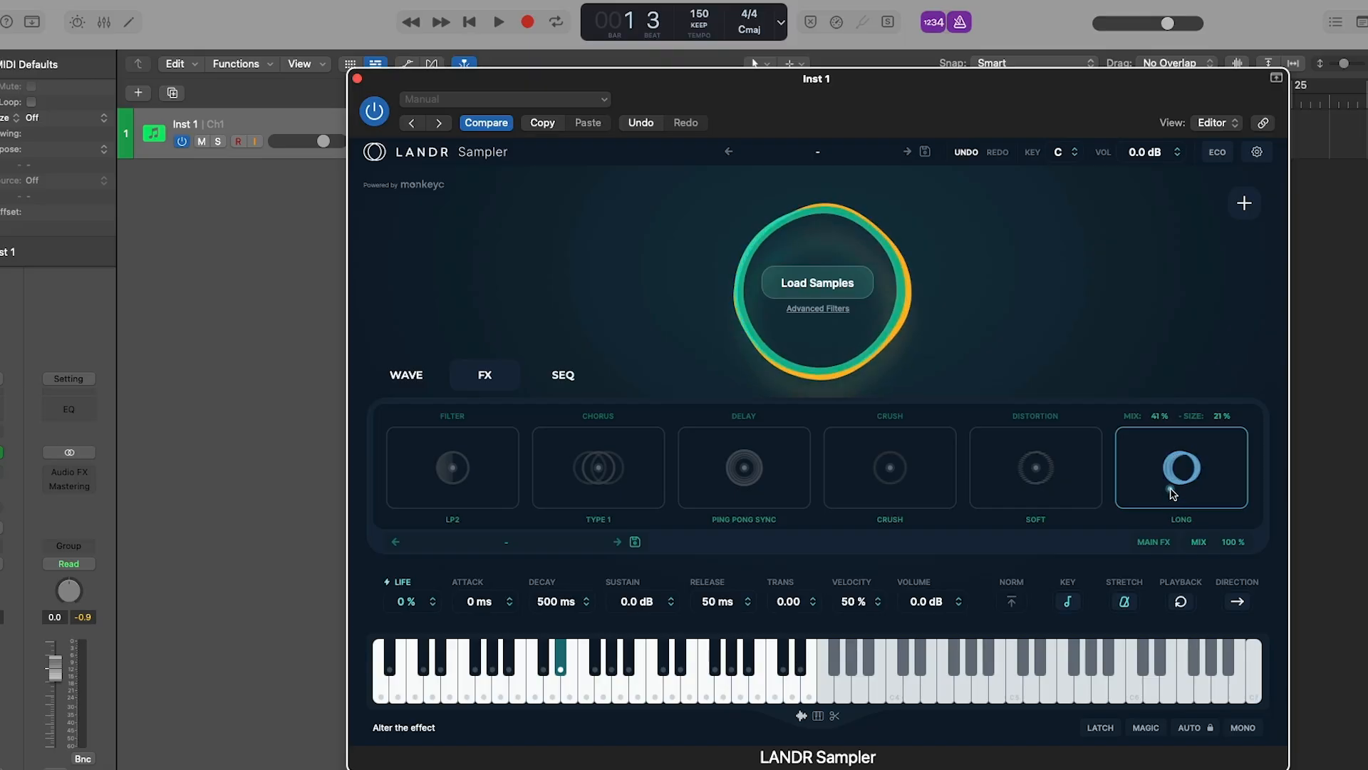
- Try moving the reverb ahead of the distortion in the effects chain, and return it to the end
drag(1146, 431, 1067, 434)
drag(1244, 419, 987, 431)
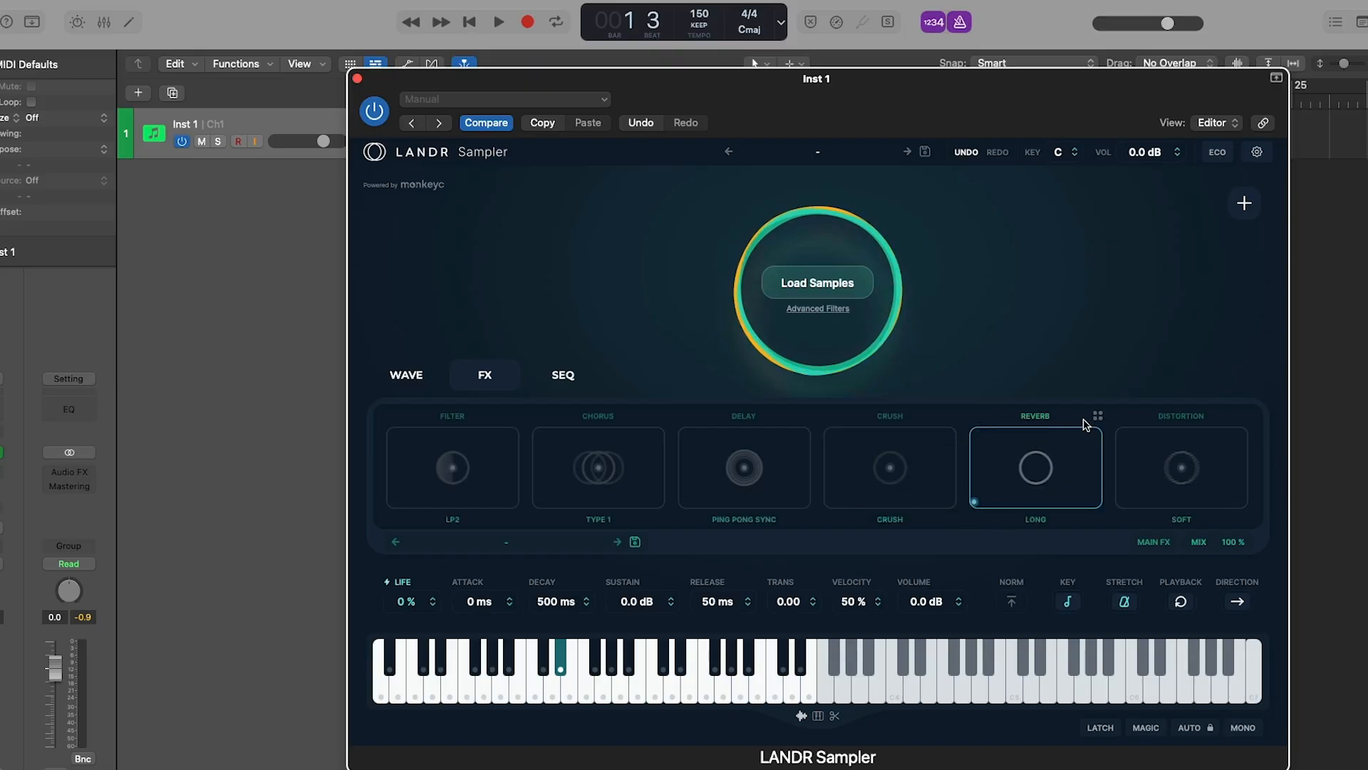
drag(1098, 419, 1198, 422)
- Set the long reverb to 24% mix and 40% size
click(1171, 474)
drag(1164, 482, 1141, 460)
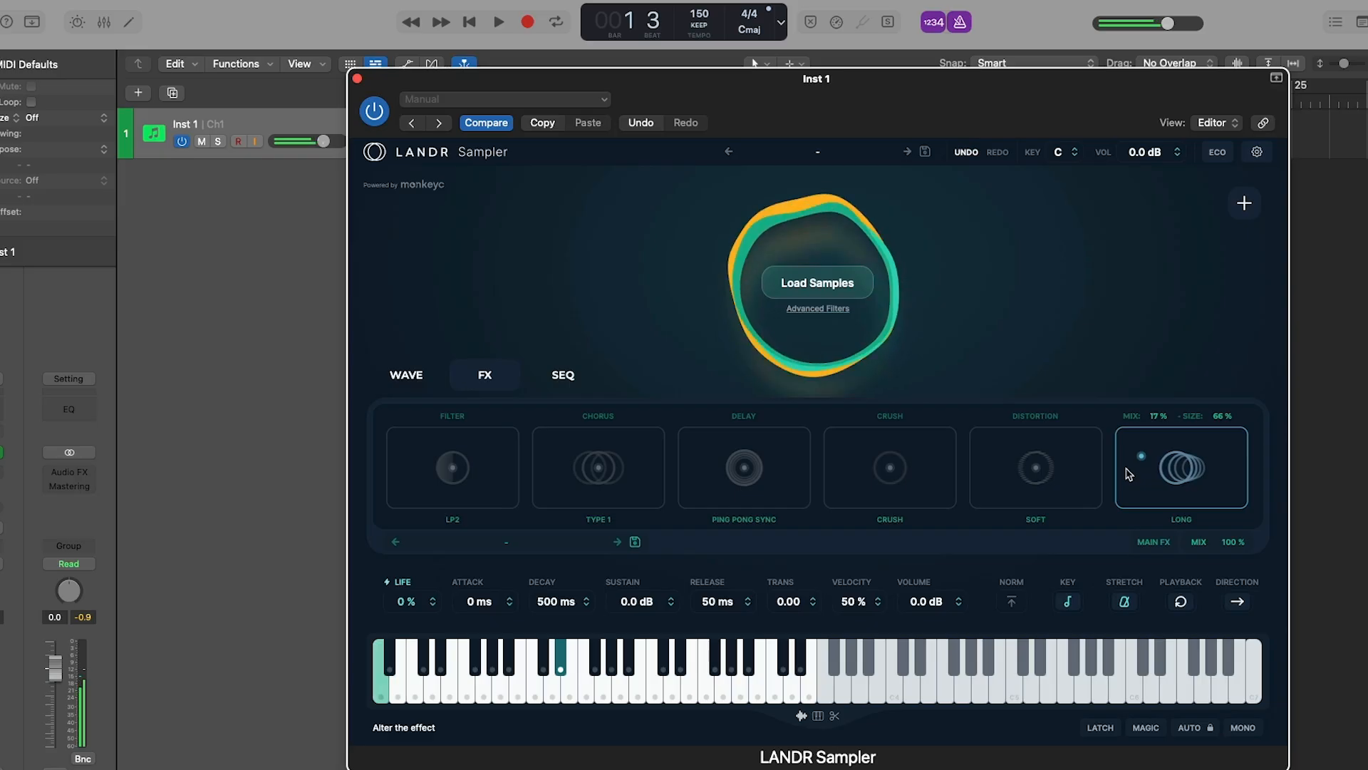
mouse_move(1142, 458)
mouse_down()
mouse_move(1170, 447)
mouse_move(1149, 474)
mouse_up()
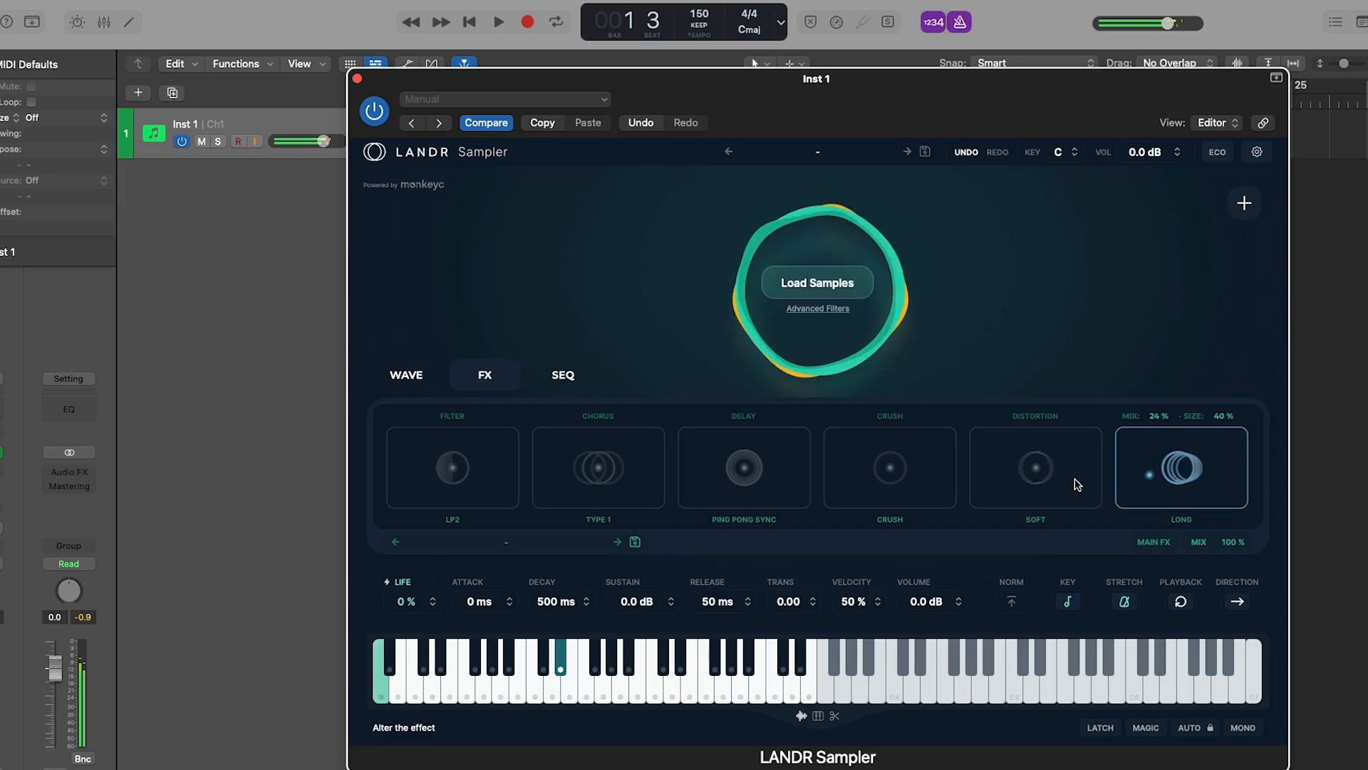
- Enable the soft distortion, and turn down the crush effect's mix and crush amount
click(999, 488)
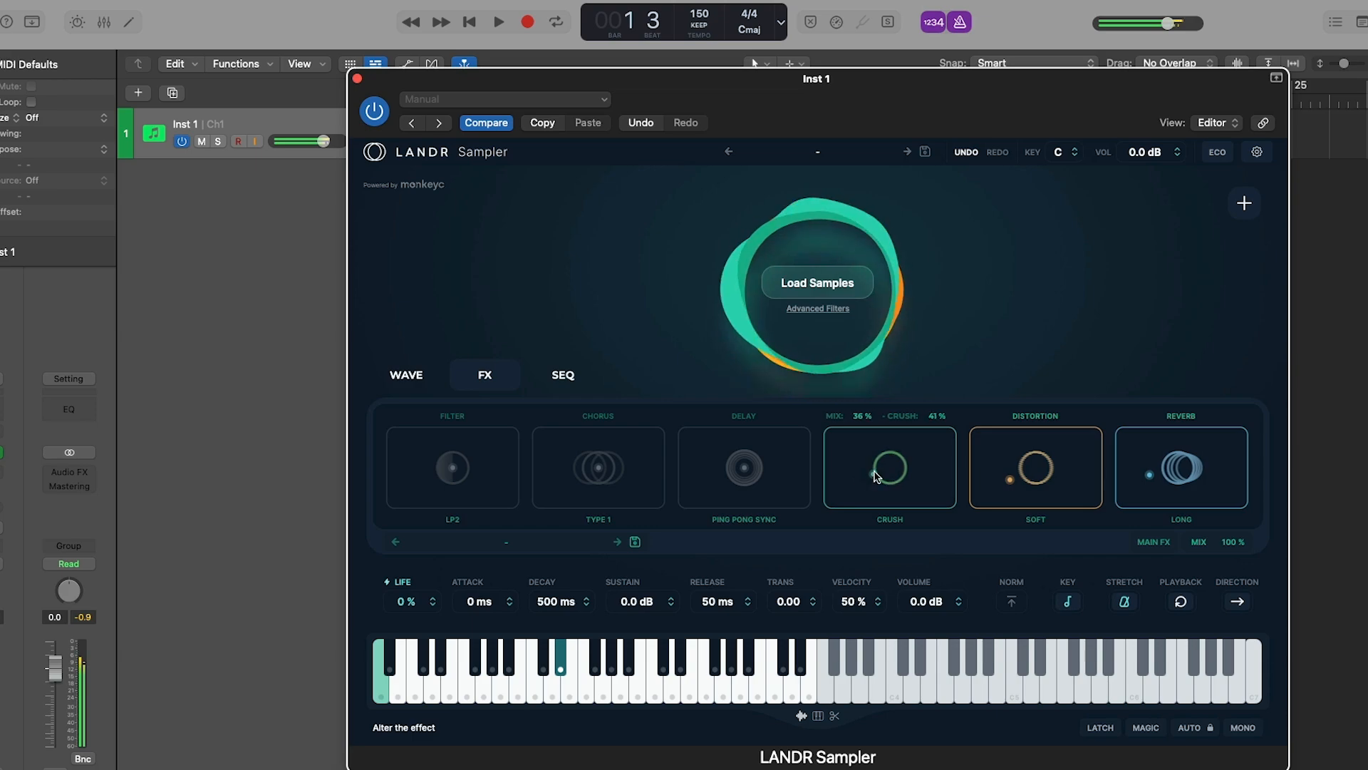
drag(917, 441, 863, 489)
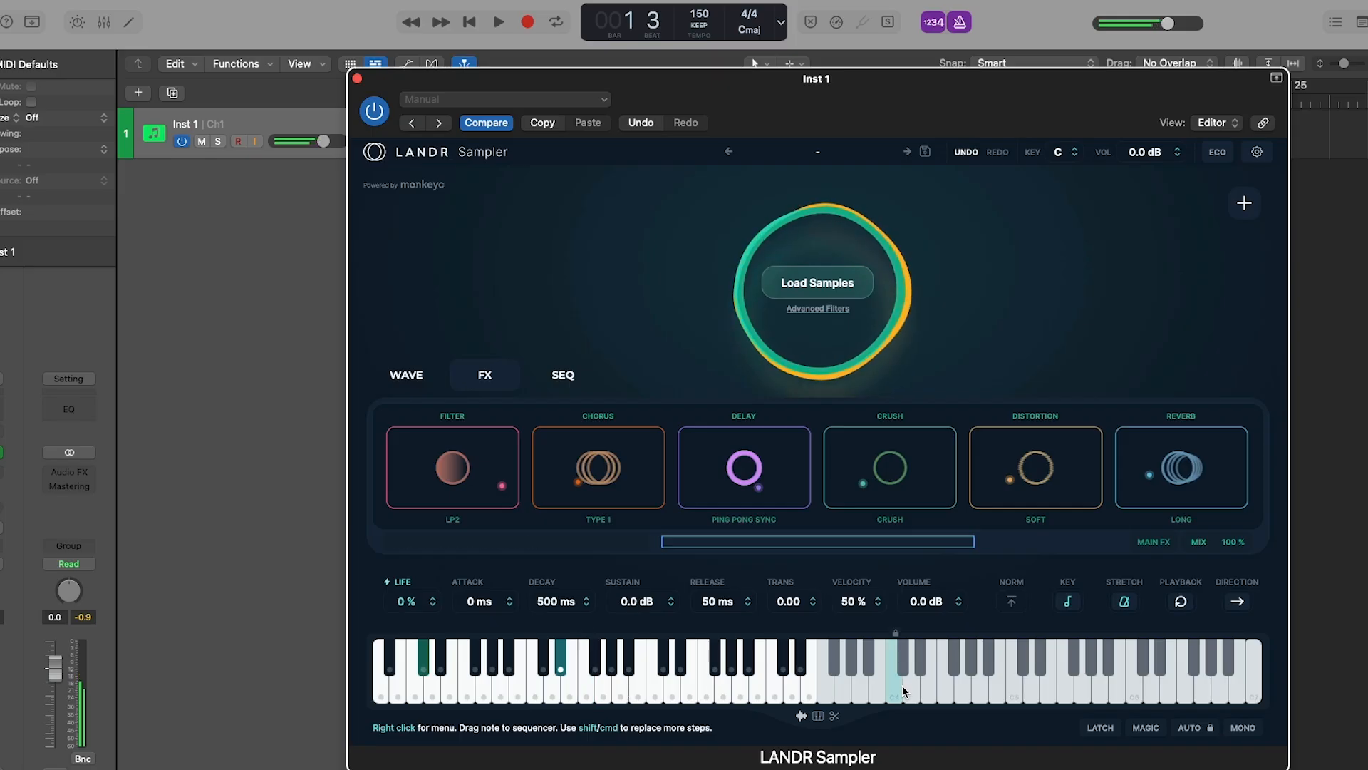
- Try the key of F on the playing guitar loop, and set the sampler's key to A
click(1075, 153)
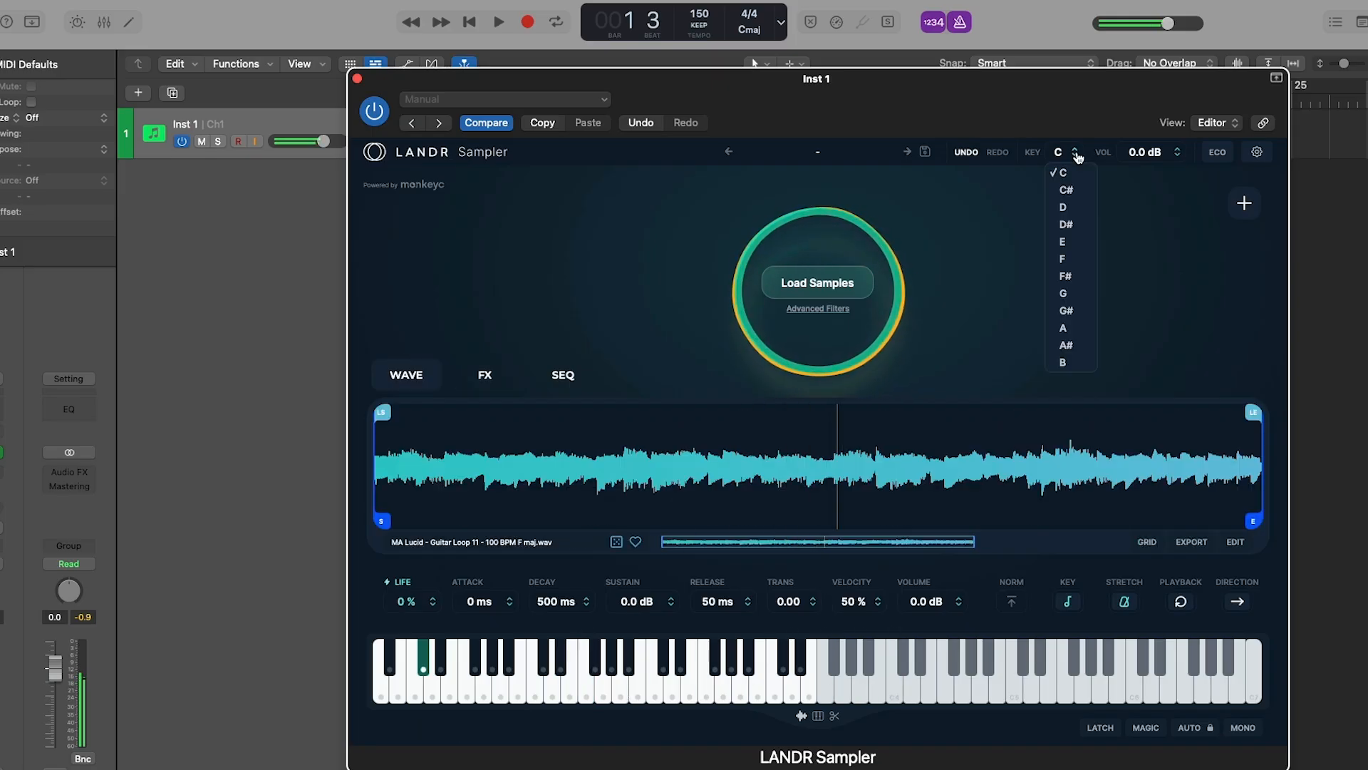
click(1063, 259)
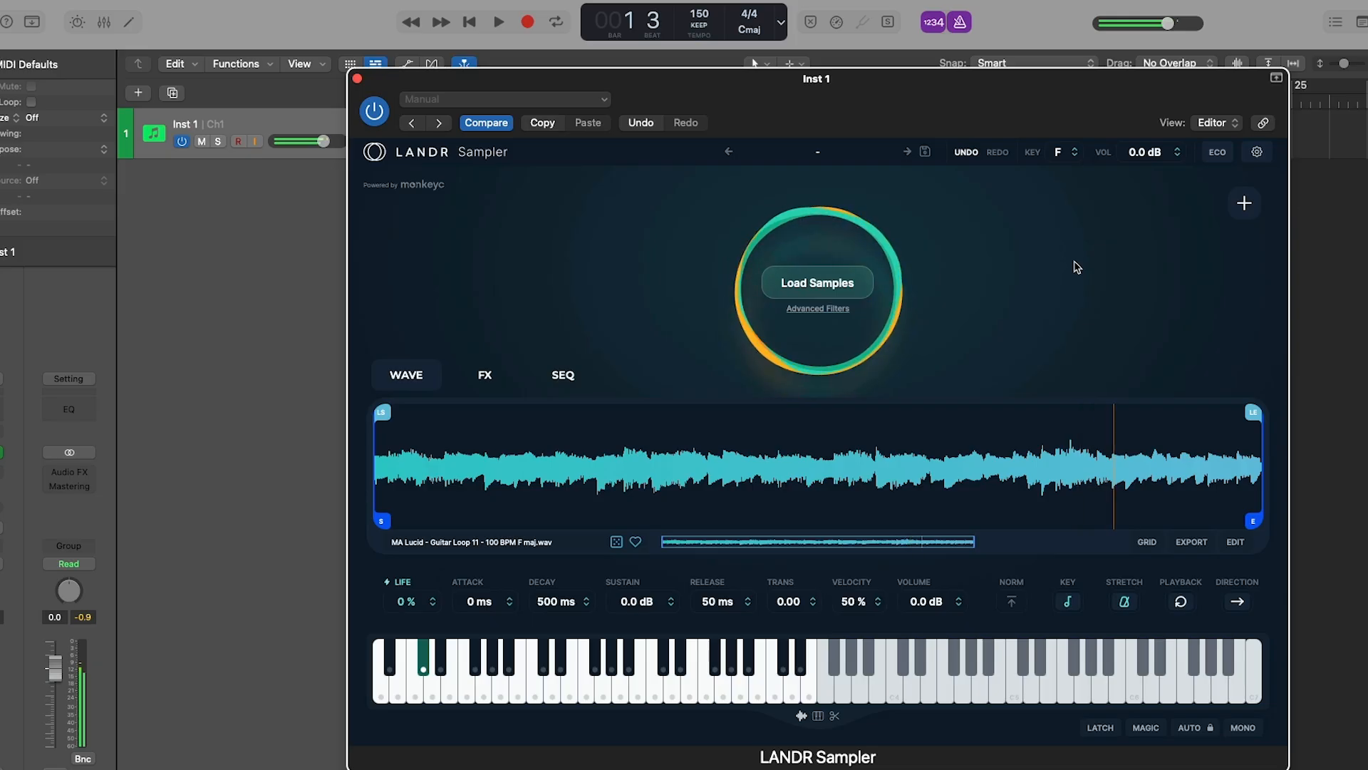
click(1057, 159)
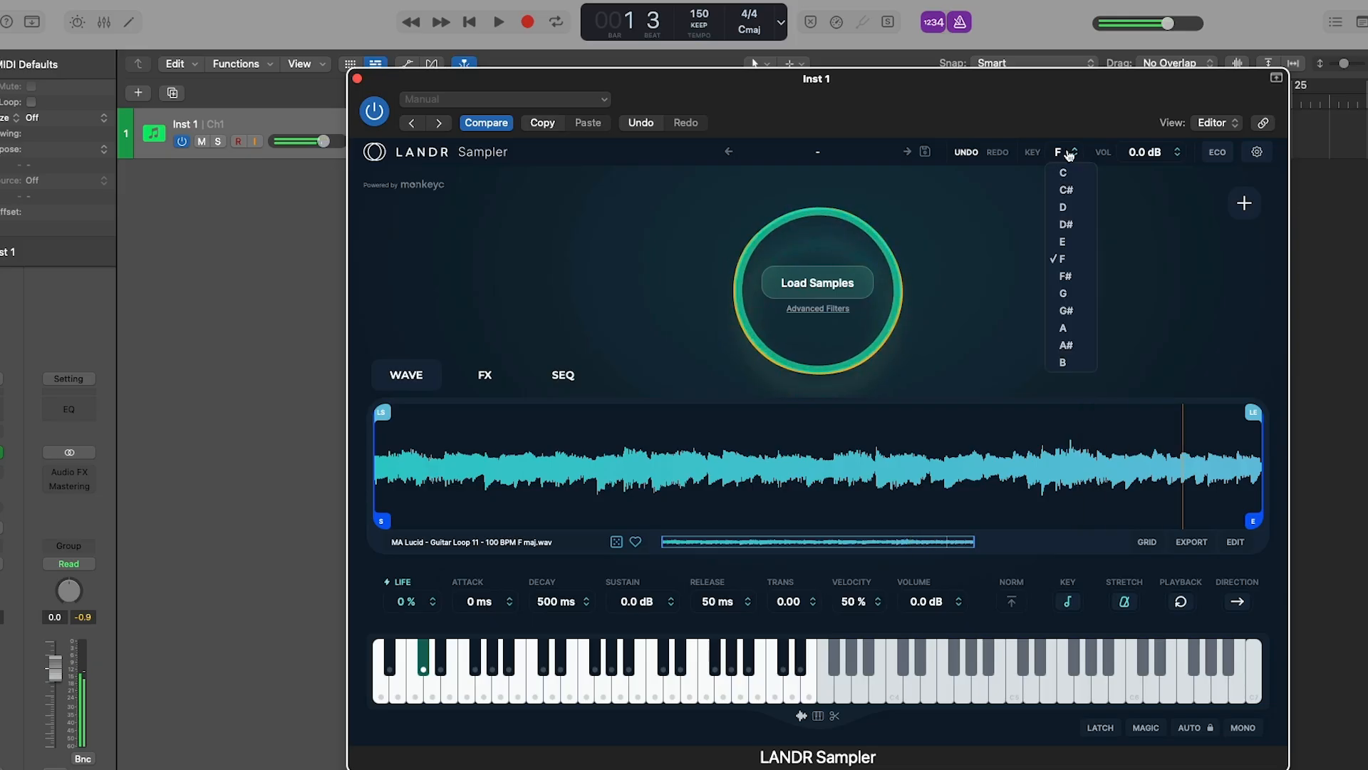
click(1069, 327)
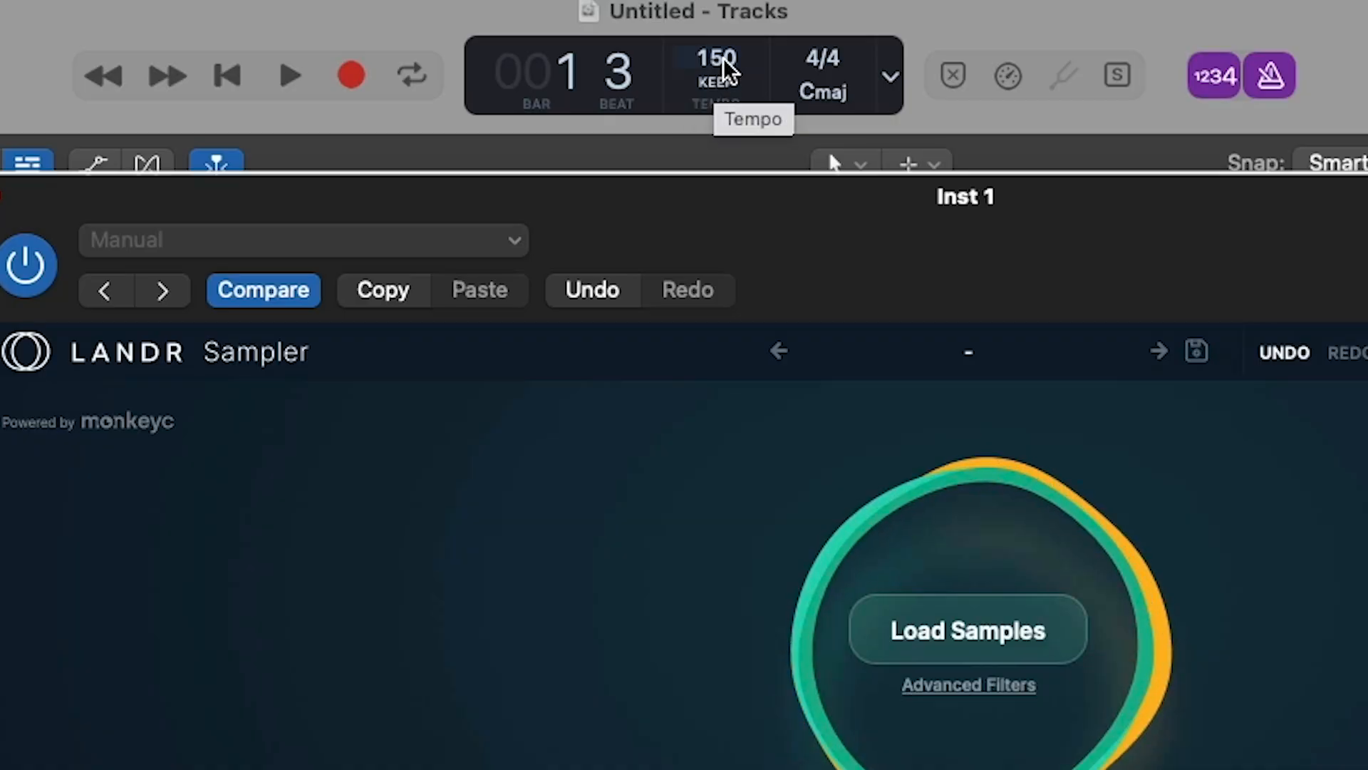
- Try project tempos of 120 and 90 BPM while the guitar loop plays
drag(693, 14, 693, 26)
drag(716, 71, 720, 269)
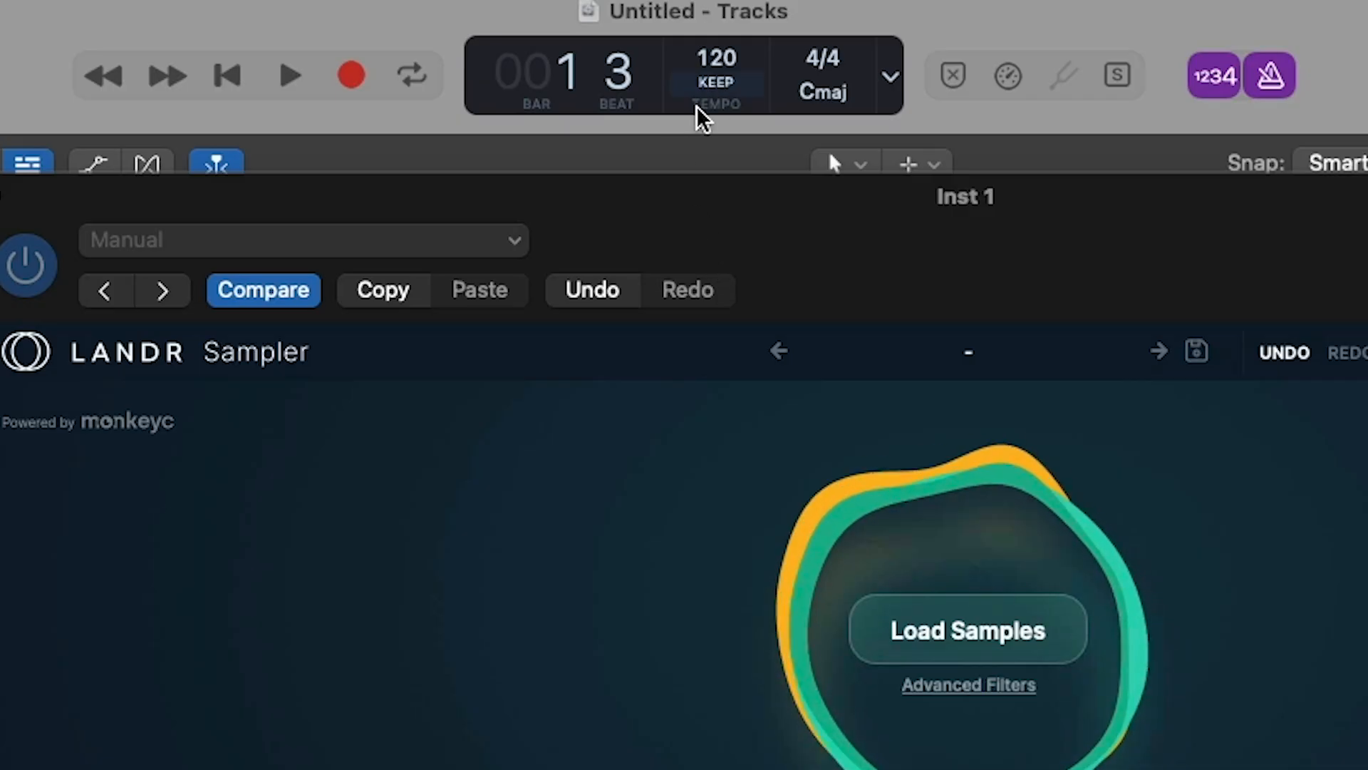
drag(720, 67, 721, 389)
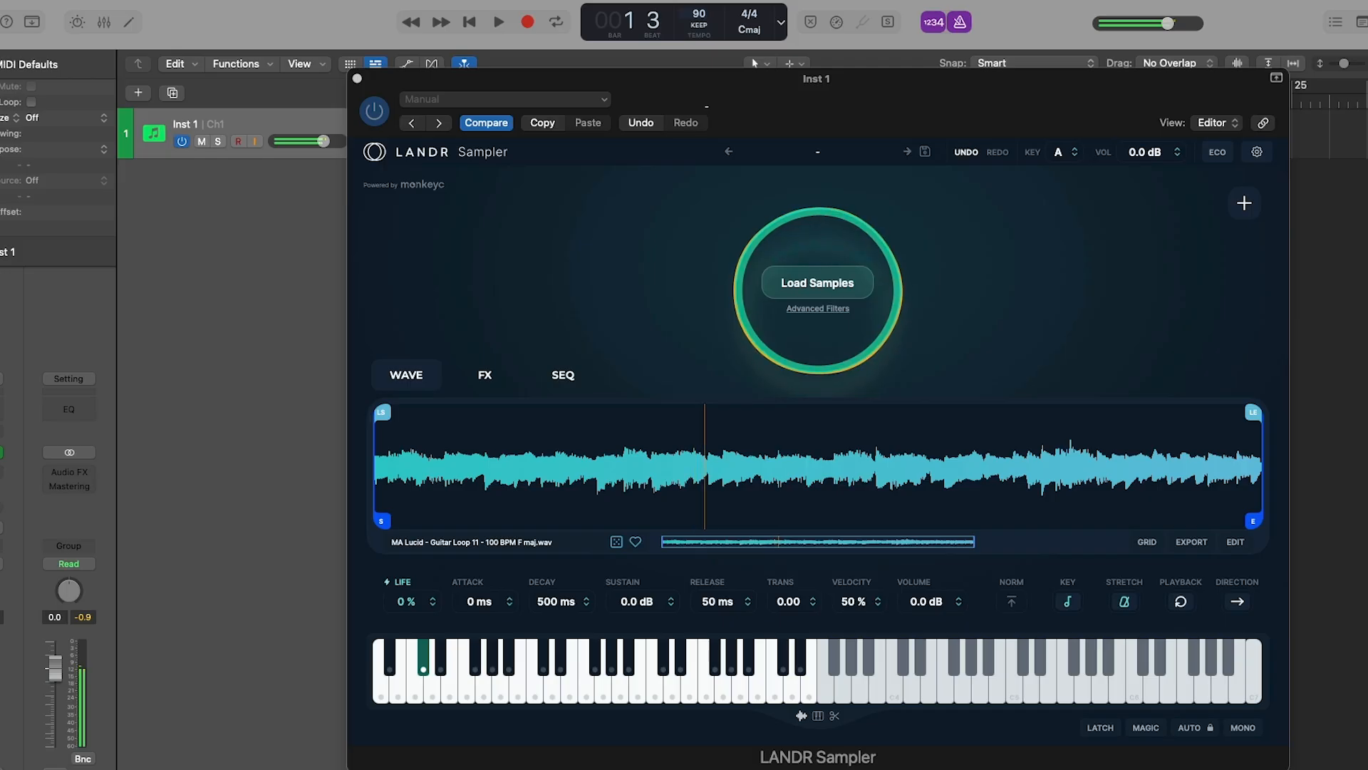
drag(706, 105, 708, 143)
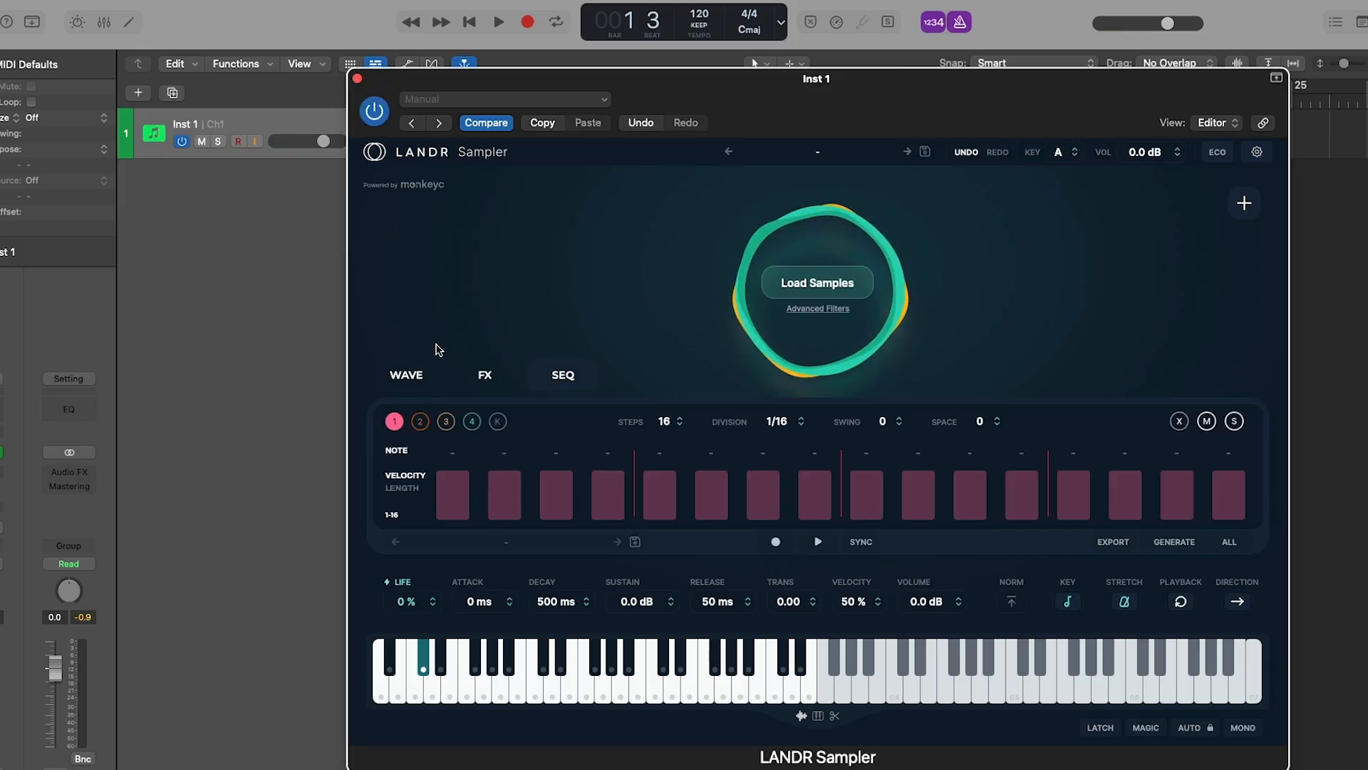
- Switch between the waveform and step sequencer views, ending on the sequencer, and reposition the sampler window
click(421, 377)
click(563, 375)
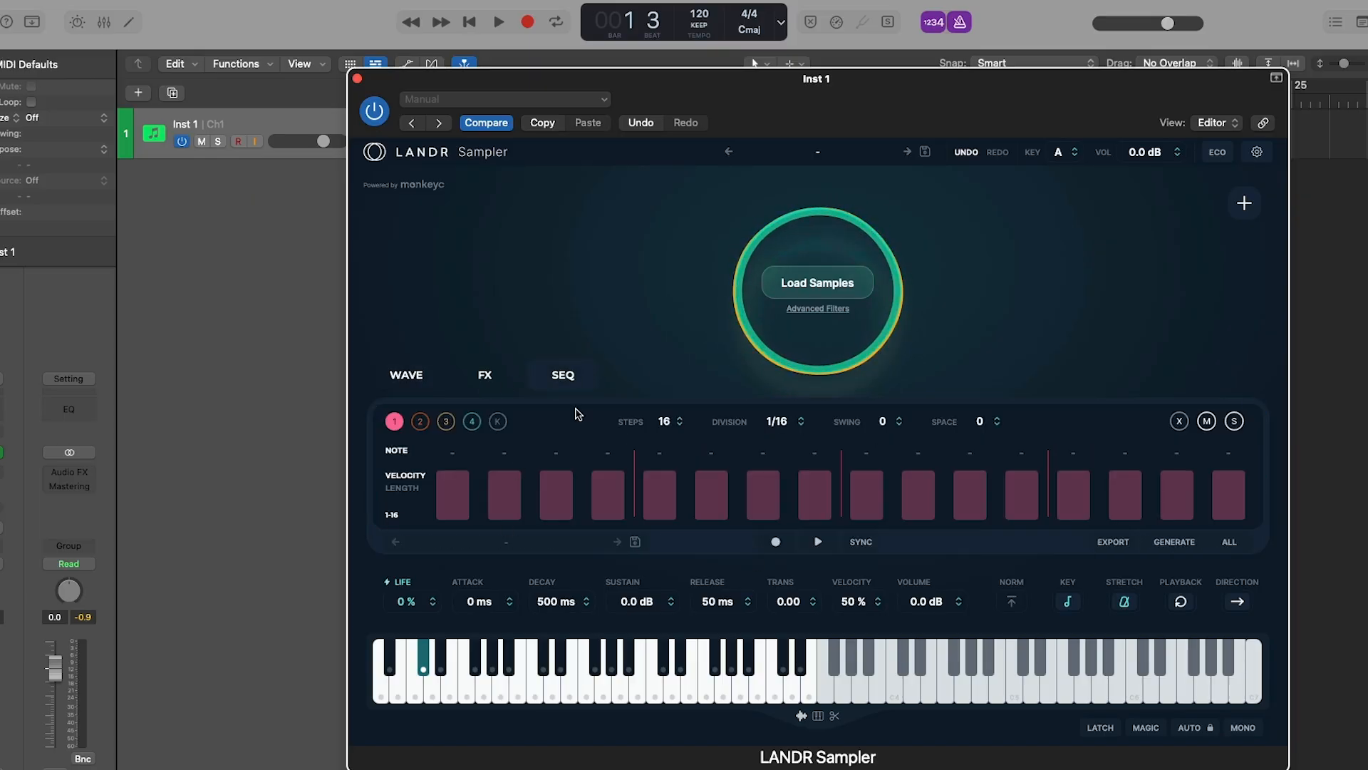
drag(736, 70, 772, 84)
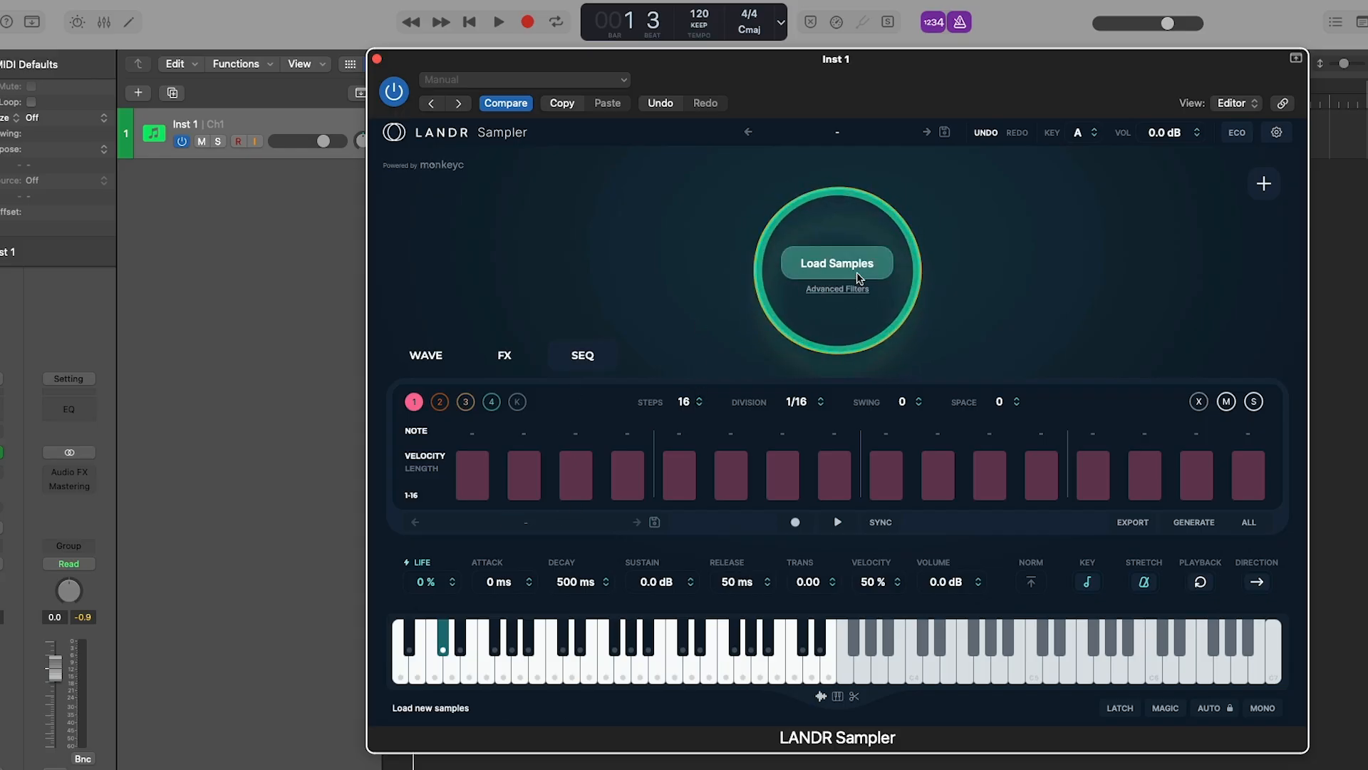
- Filter the samples to drums from the Synthwave Drums location and load them with the advanced filters
click(838, 289)
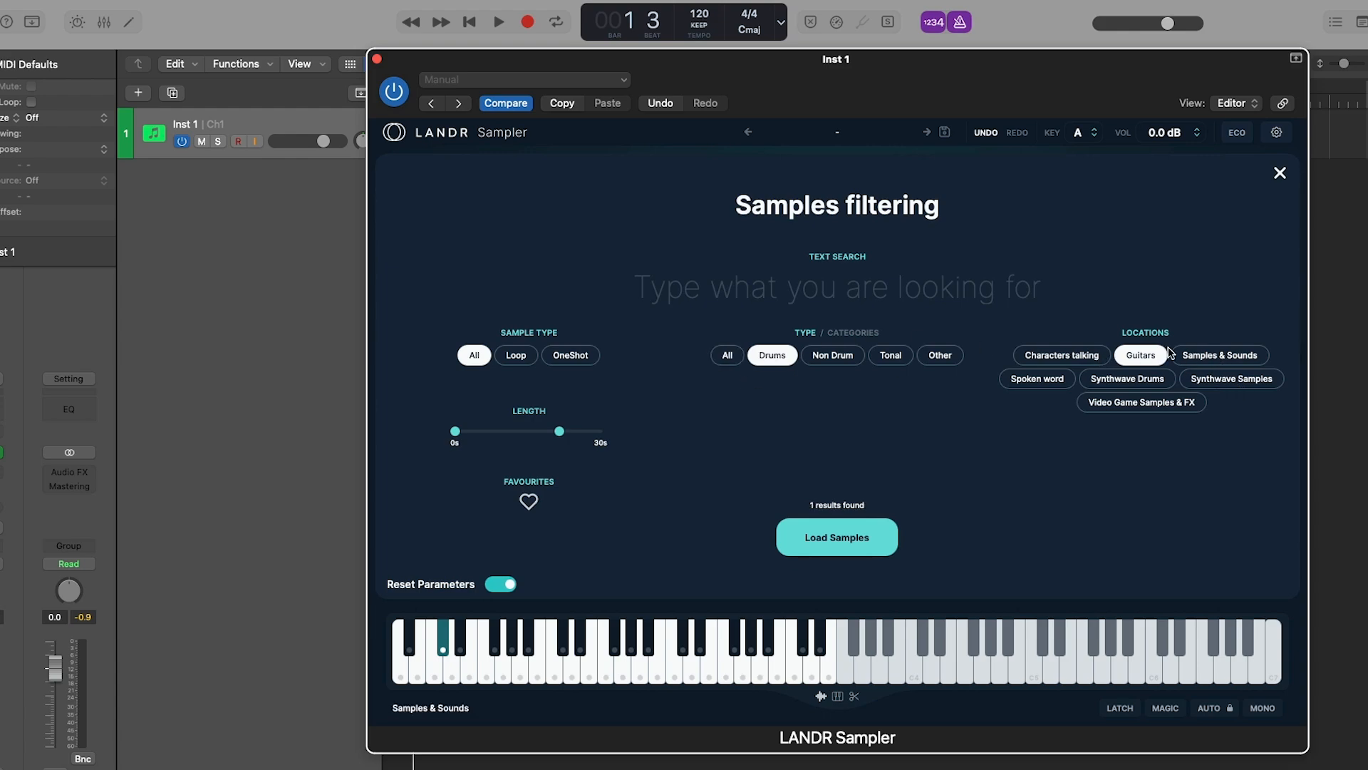
click(1145, 377)
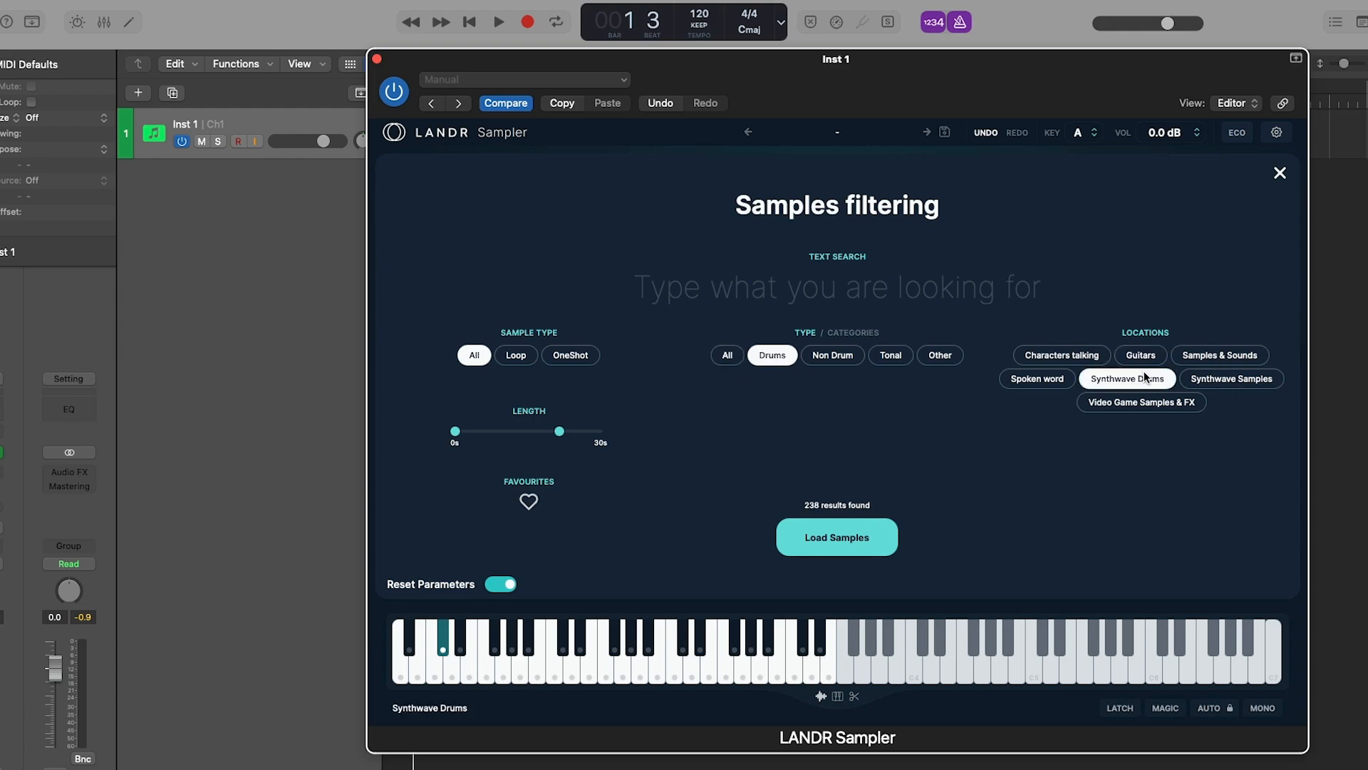
click(852, 539)
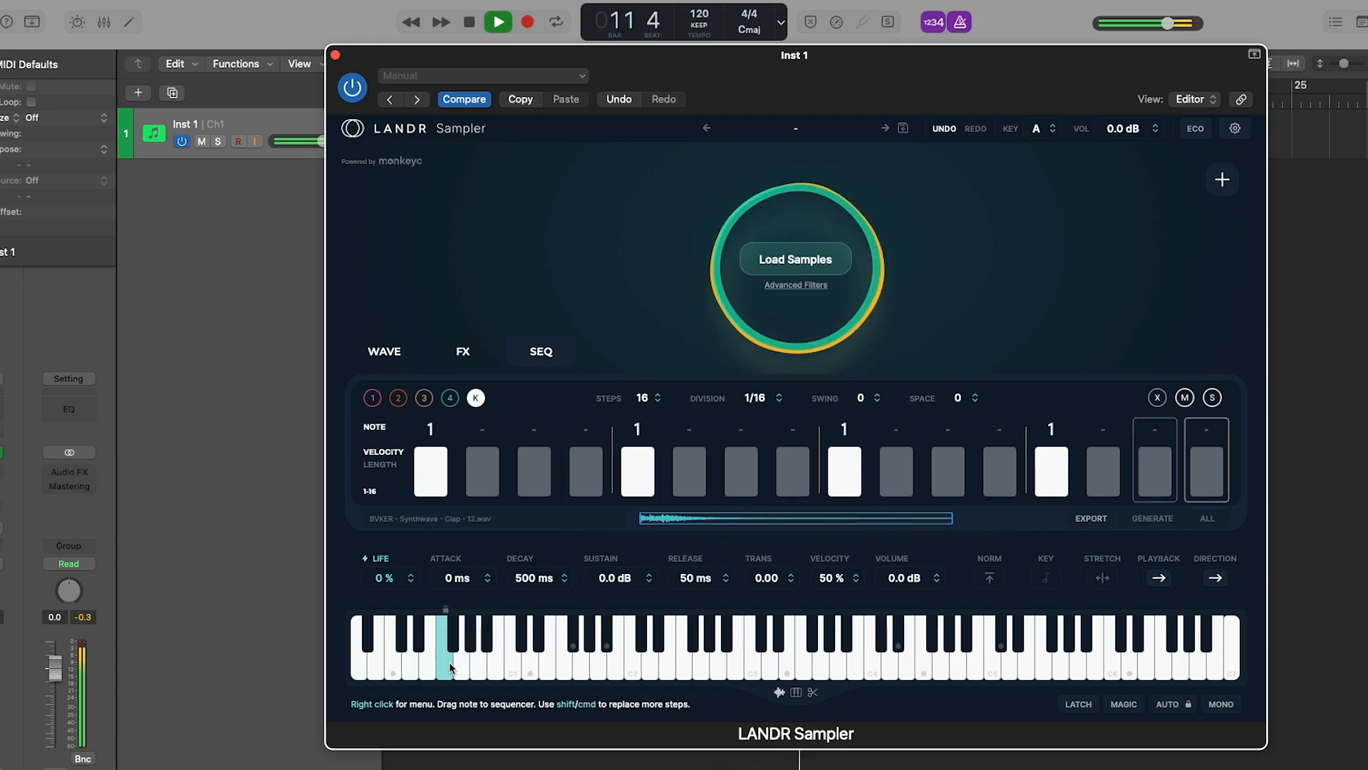
- Place the clap on the first step of sequence 1, and set the reverb effect to 24% mix and 40% size
drag(993, 474, 457, 681)
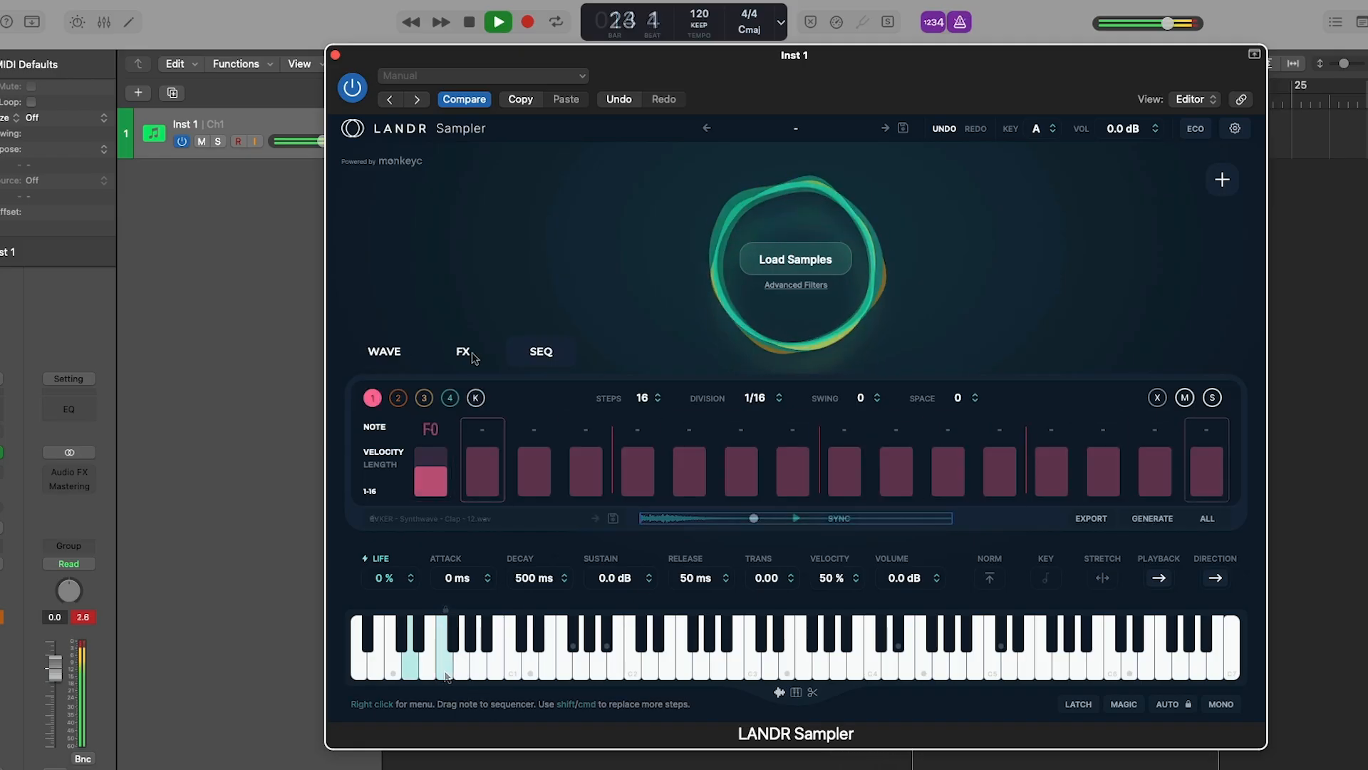
click(463, 352)
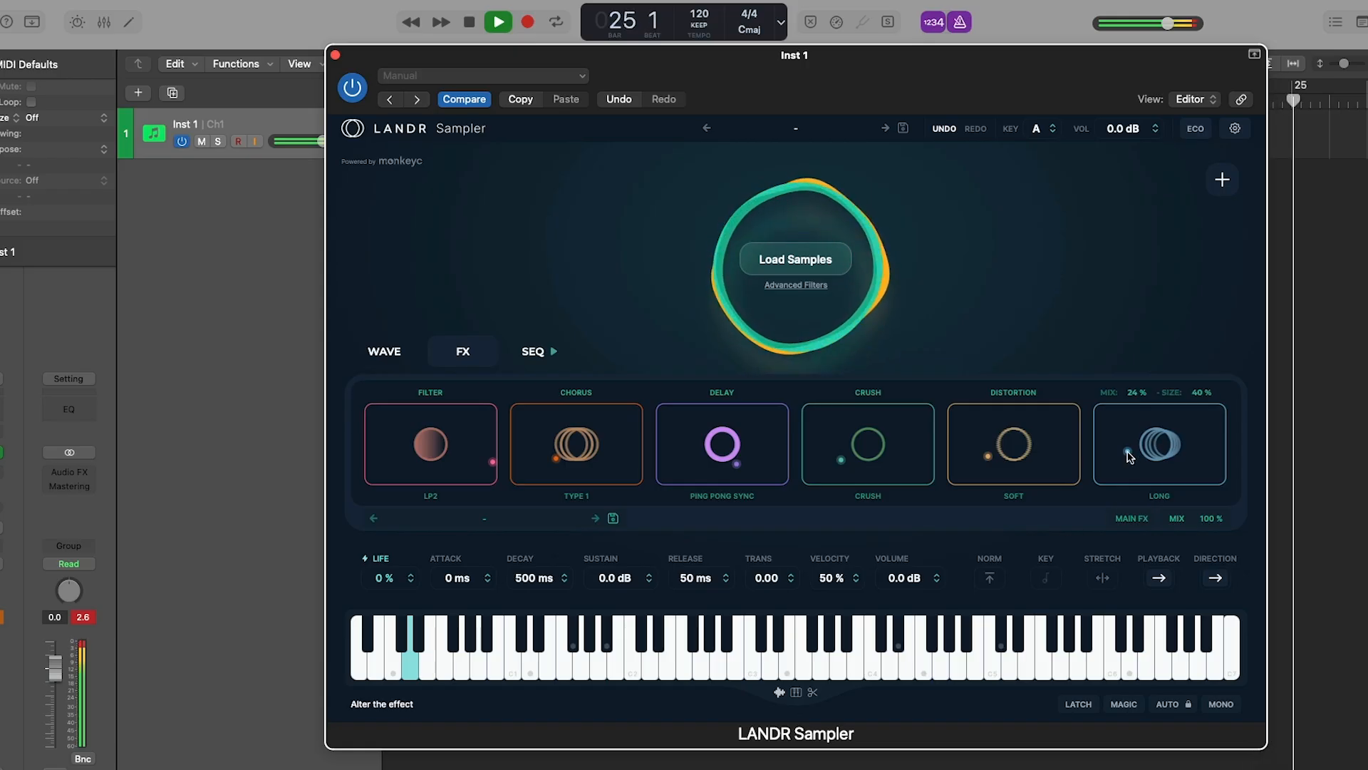
click(1160, 393)
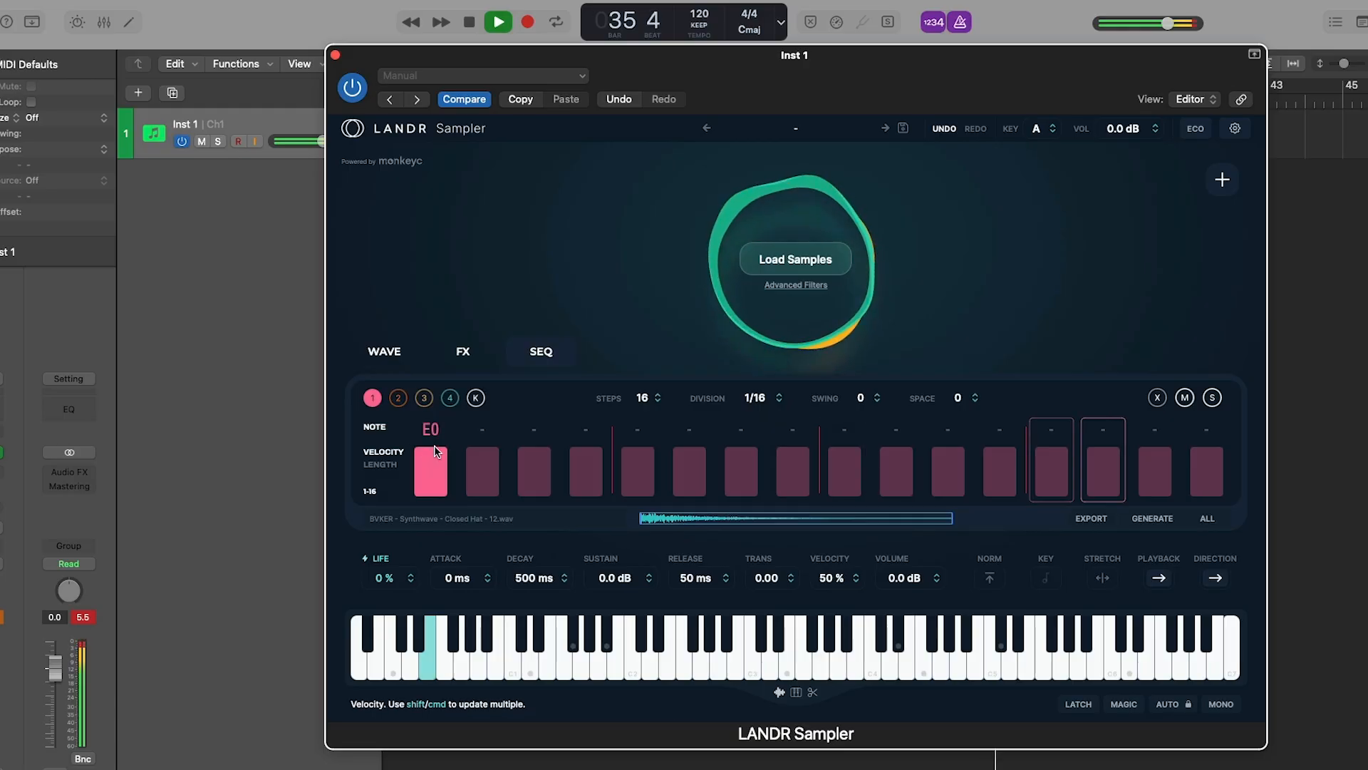
- Place the snare sample on the fifth step of sequence 2
click(398, 398)
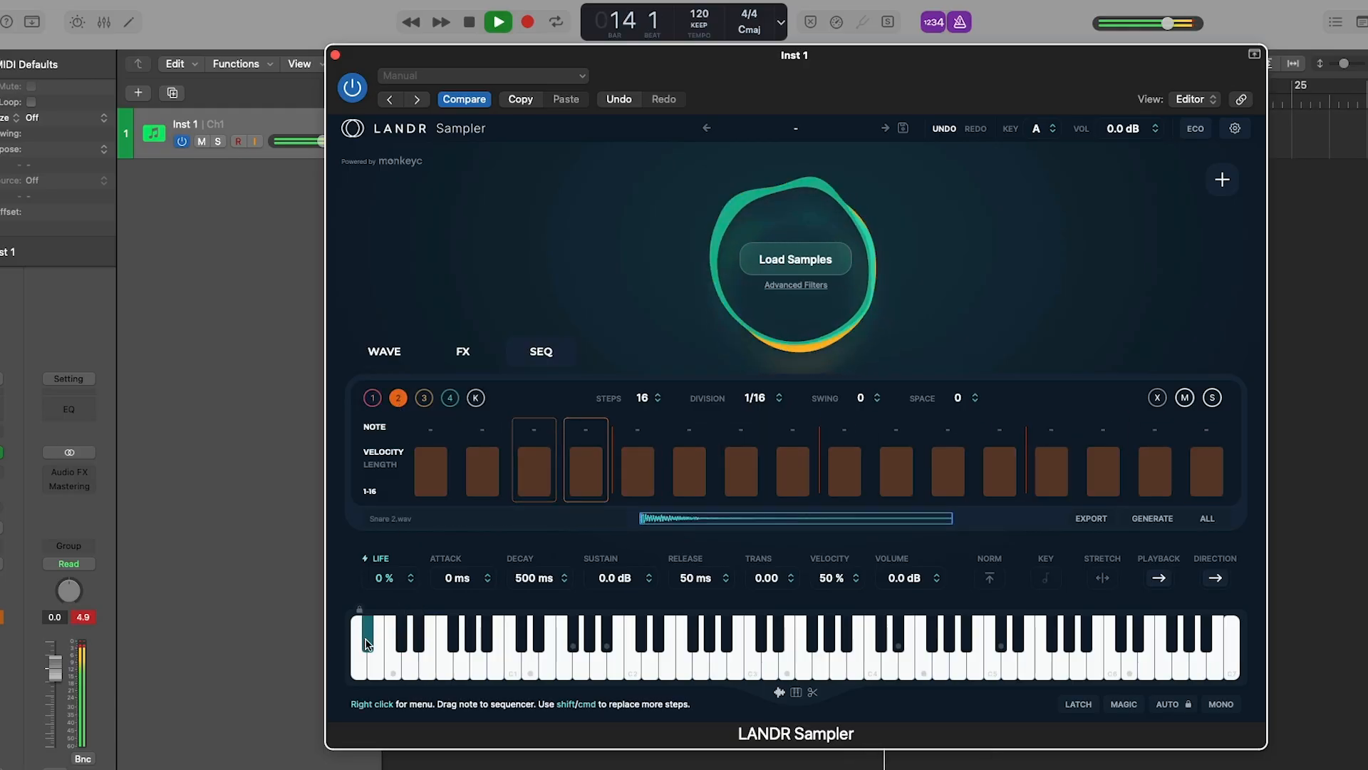
drag(367, 645, 641, 473)
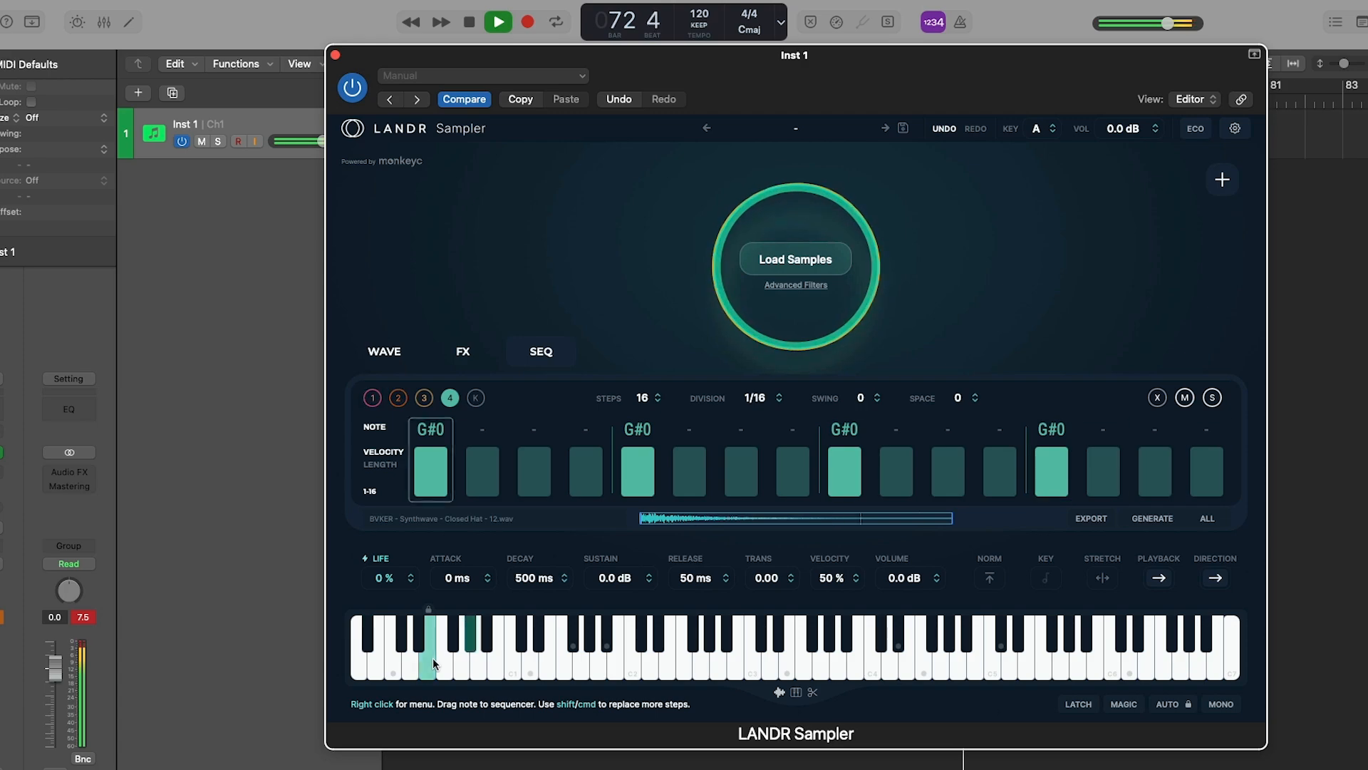
- Lower the closed hat sample's volume to -9.6 dB
drag(904, 578, 905, 642)
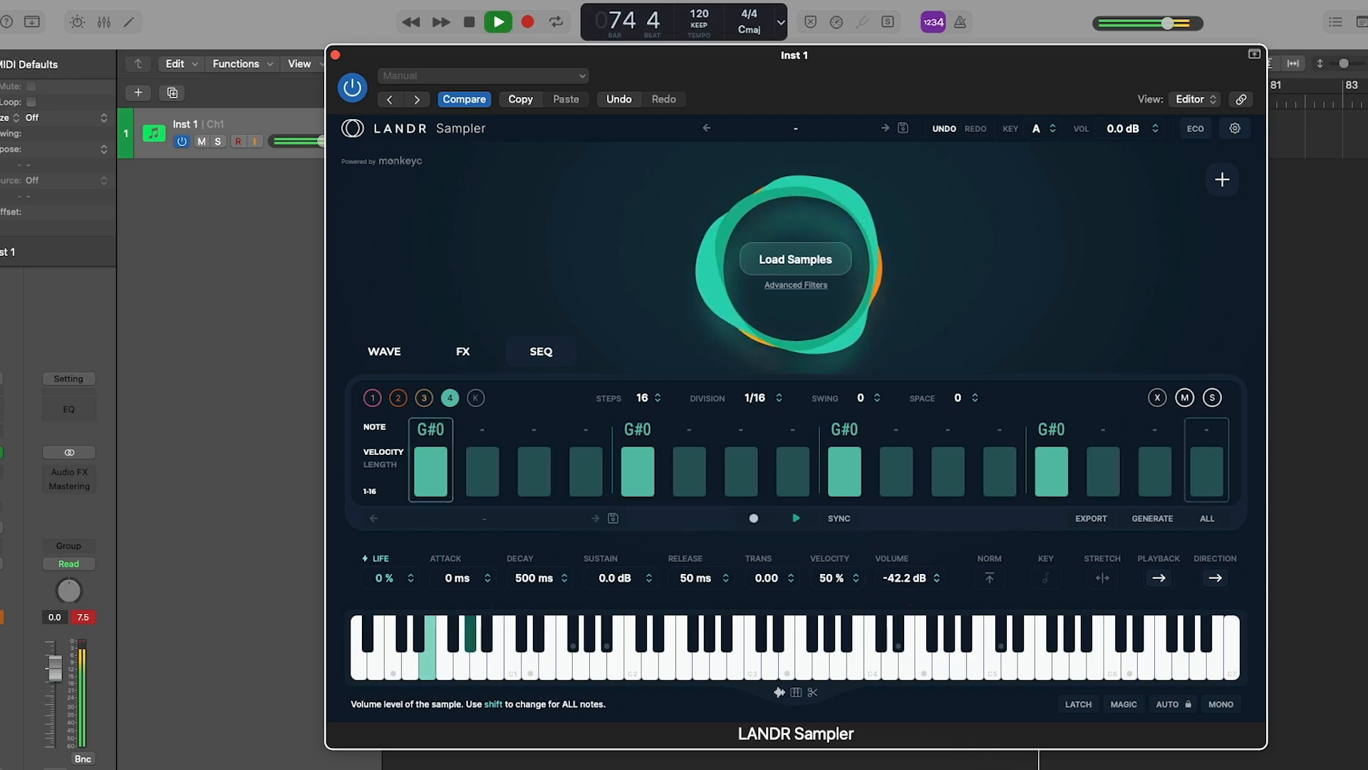
drag(915, 768, 897, 641)
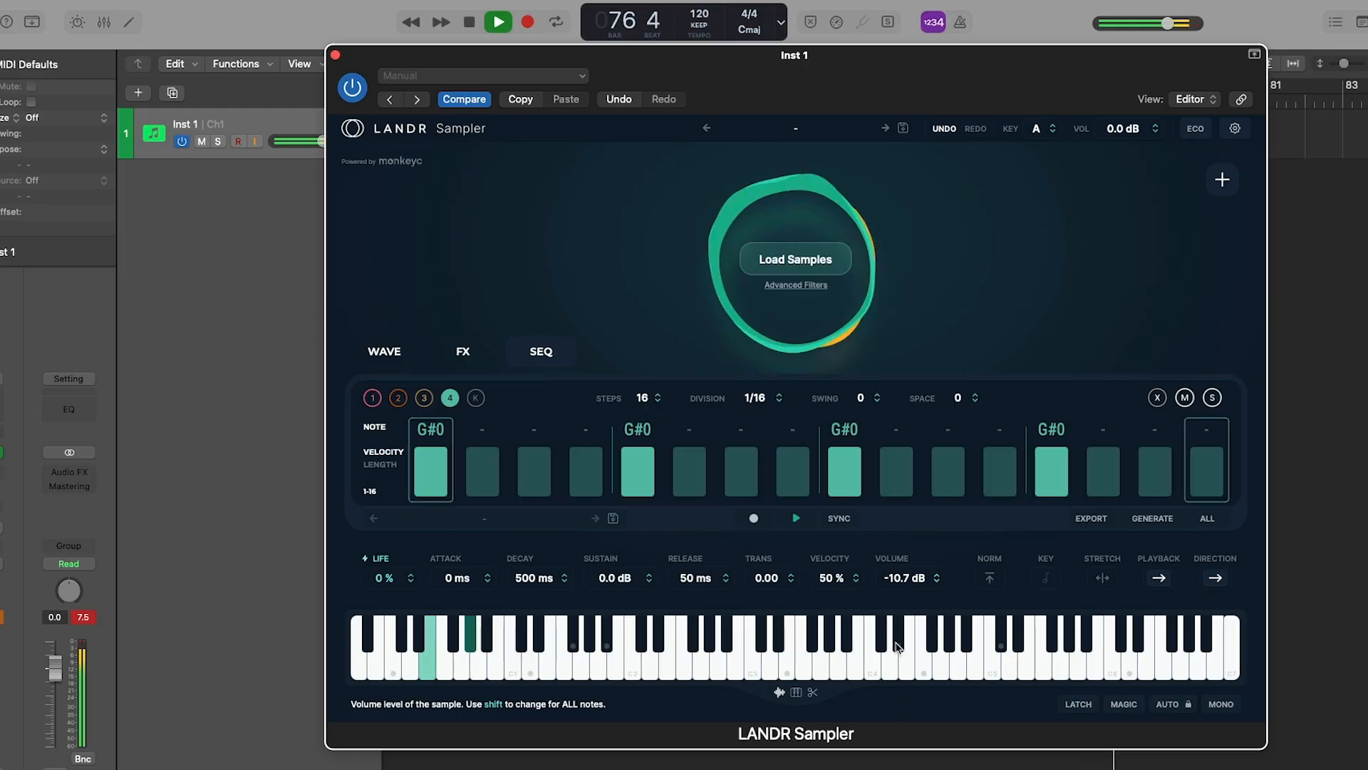
drag(898, 581, 898, 574)
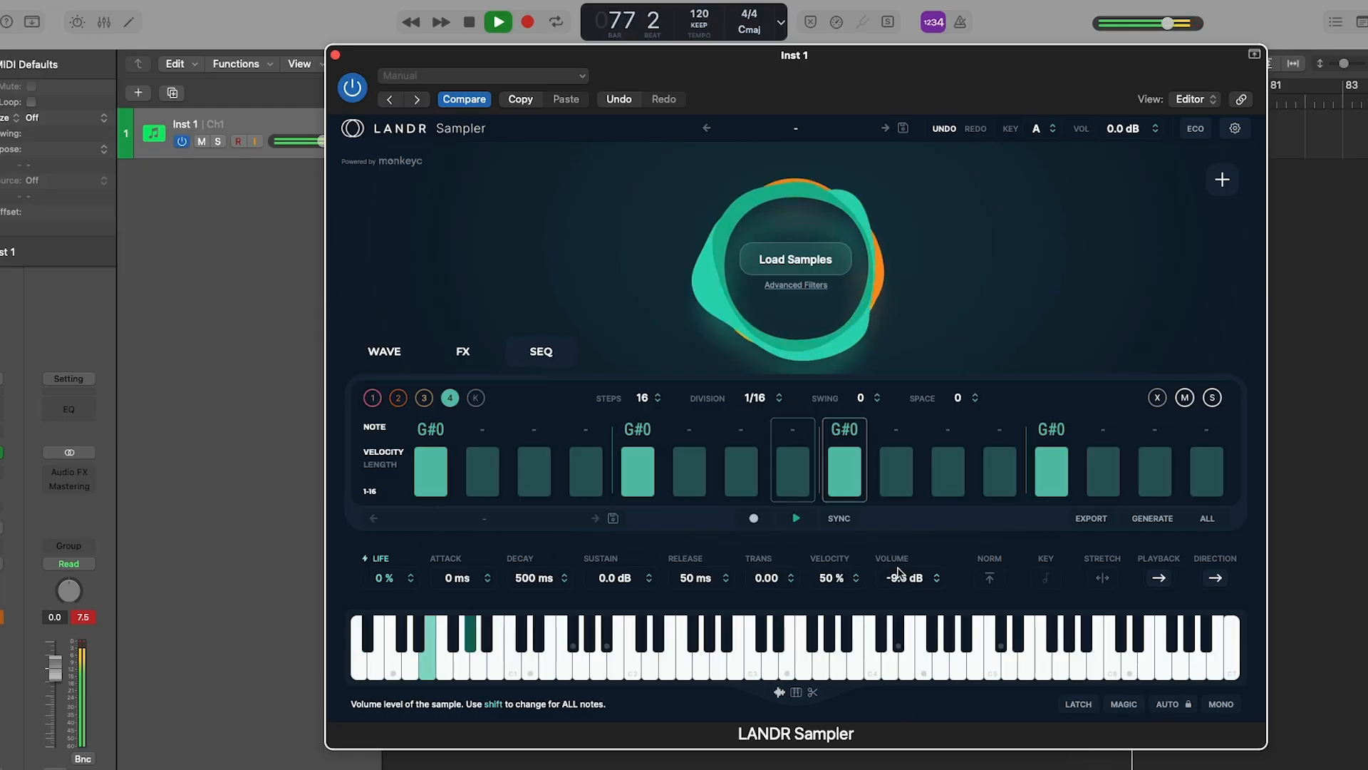
- Audition the kick sample and a neighbouring key against the running sequence, and stop playback
click(771, 656)
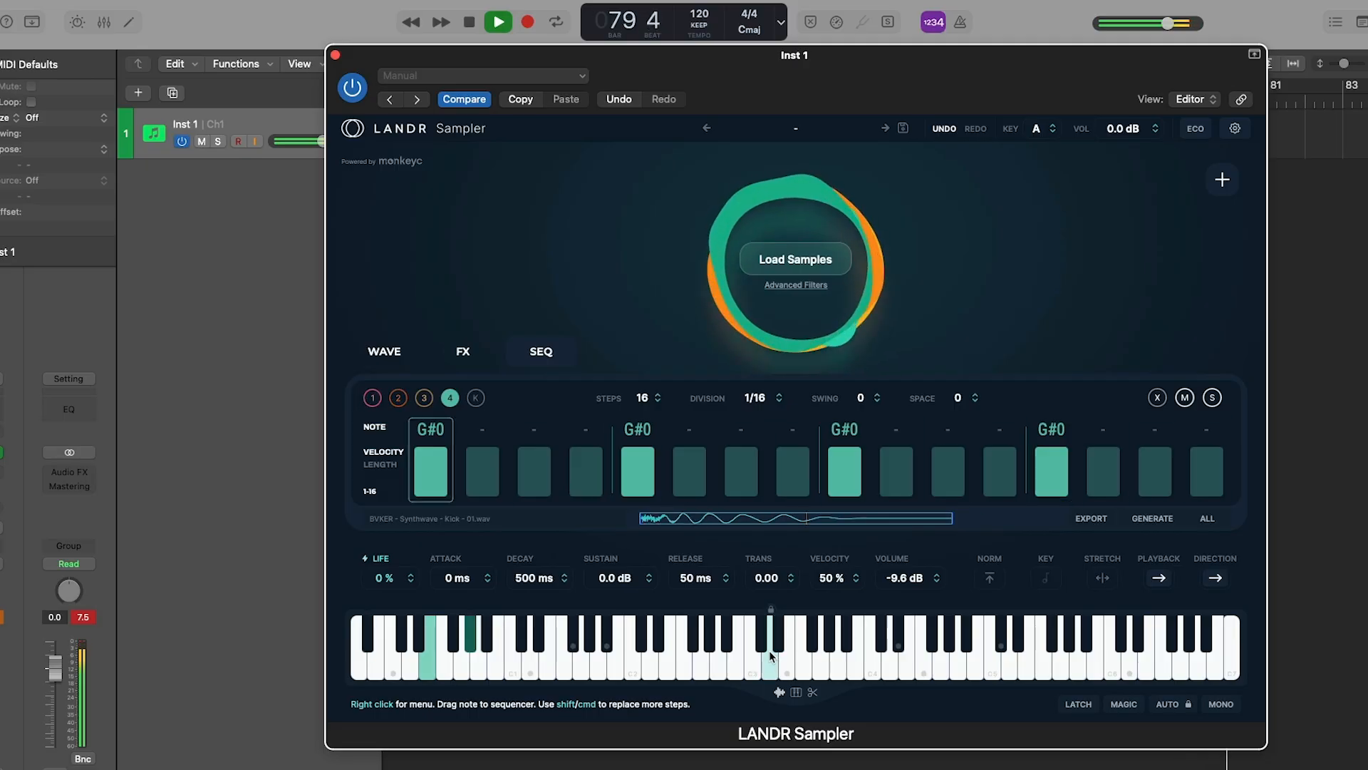
click(755, 670)
key(space)
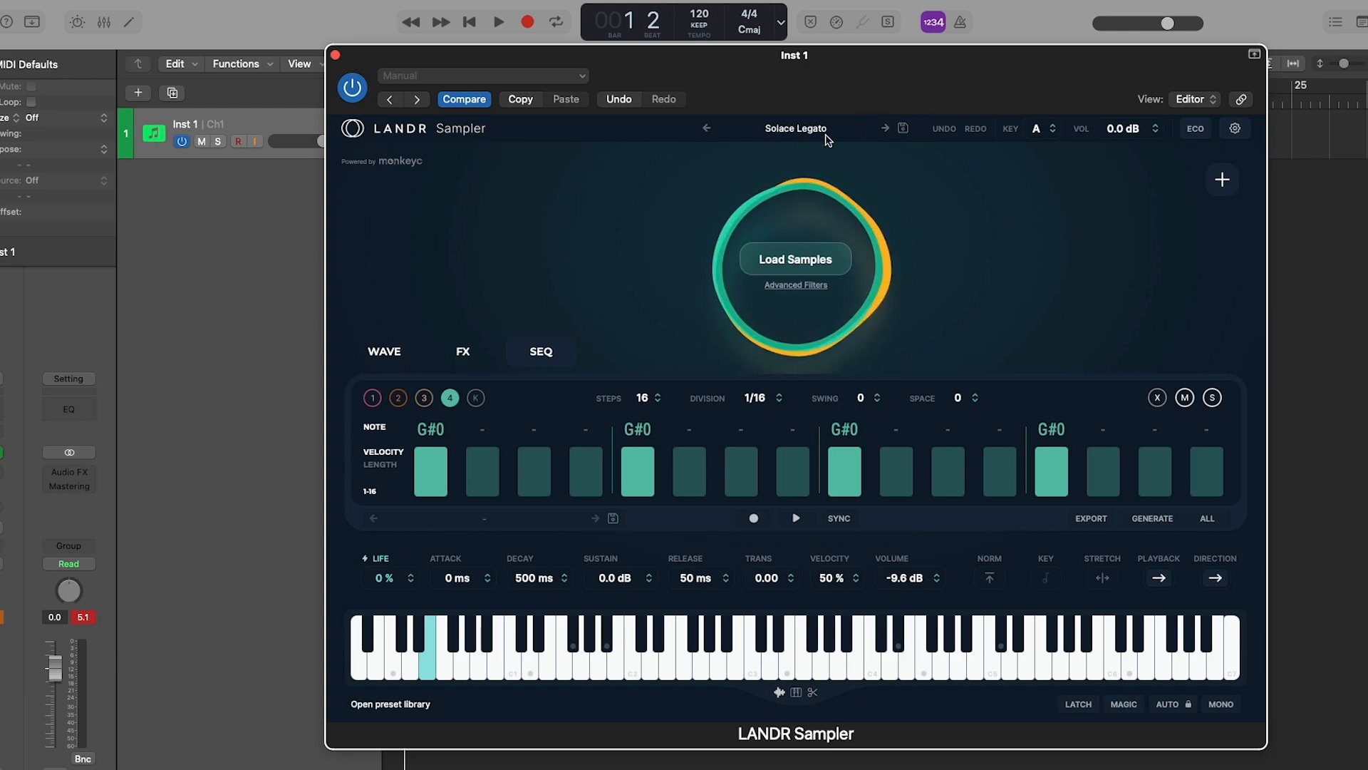
- Delete the Solace Legato preset from the preset library
click(803, 130)
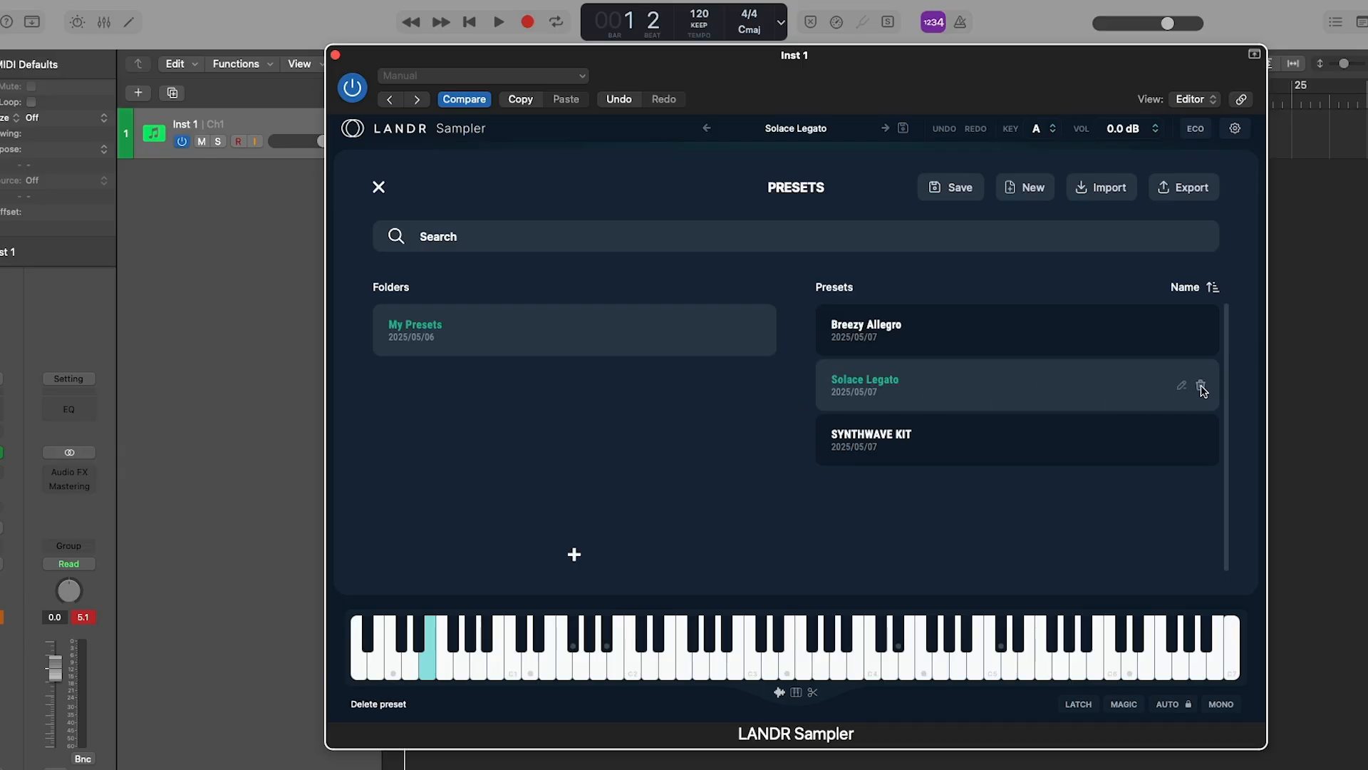
click(1202, 387)
click(1139, 162)
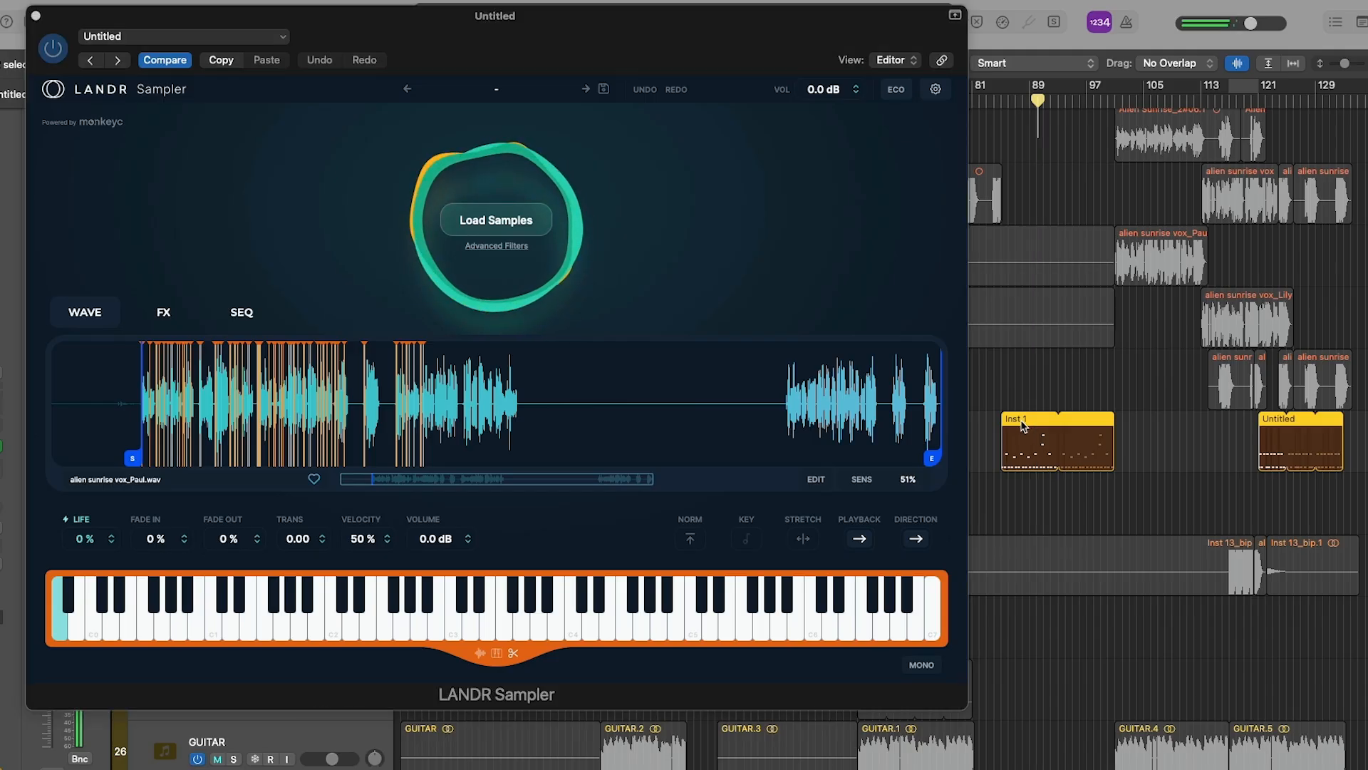
- Review the MIDI notes of the Inst 1 region in the piano roll, and return to the sampler window
double_click(1020, 419)
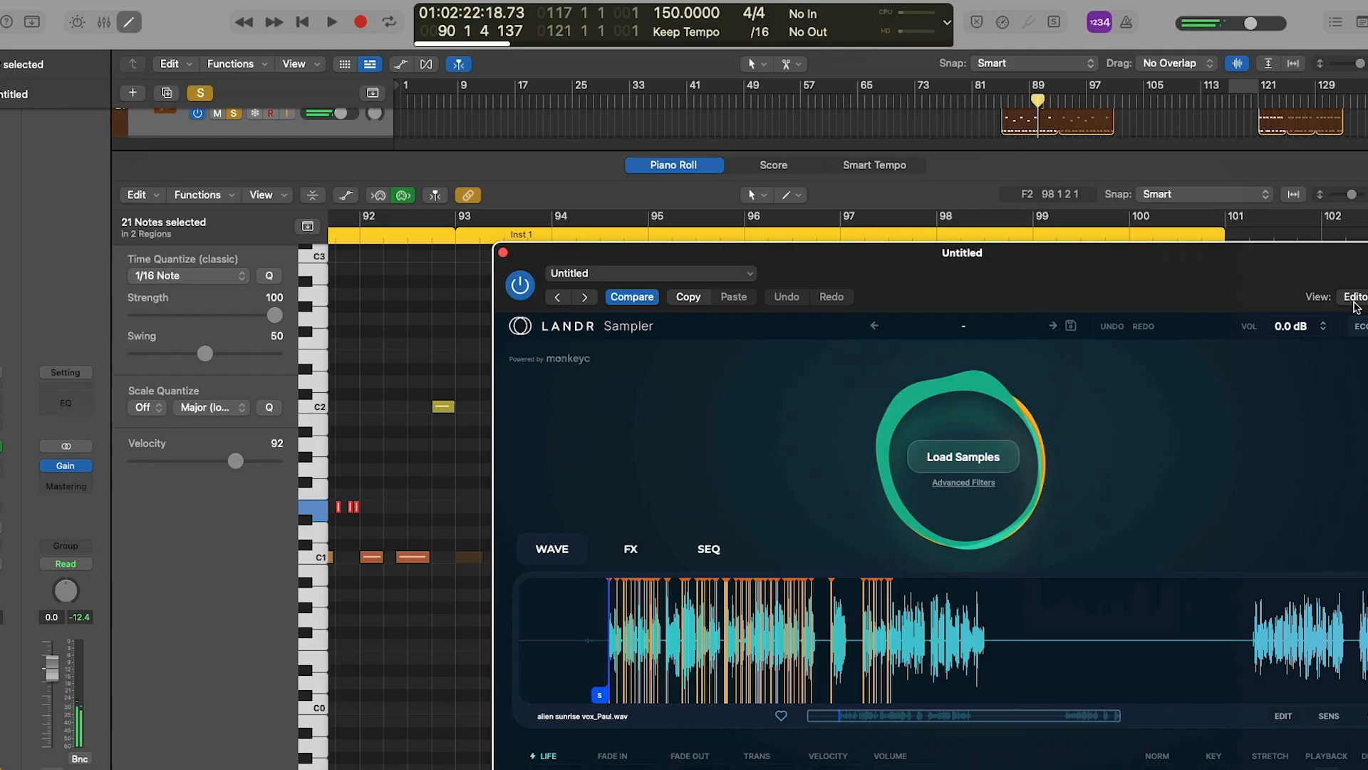
drag(1357, 308, 1367, 309)
scroll(481, 459, left, 7)
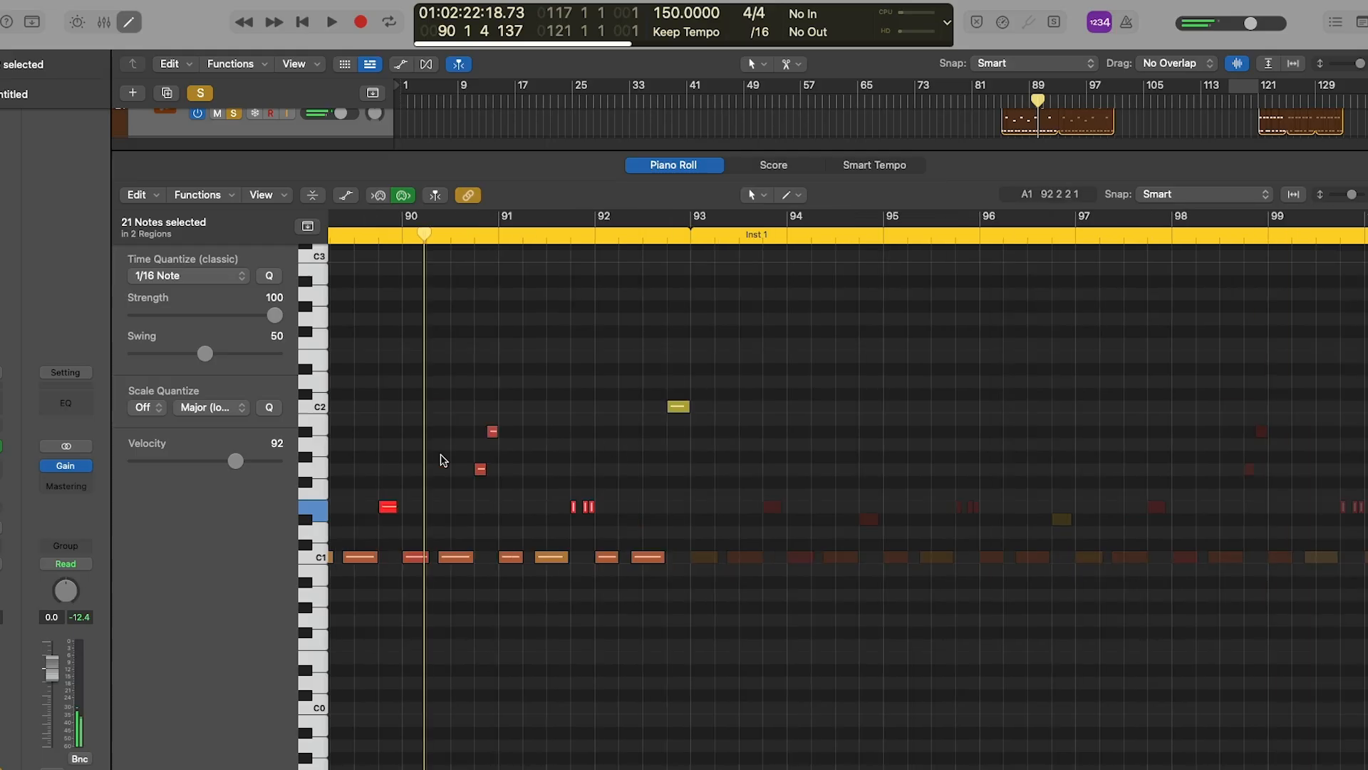
scroll(506, 465, left, 3)
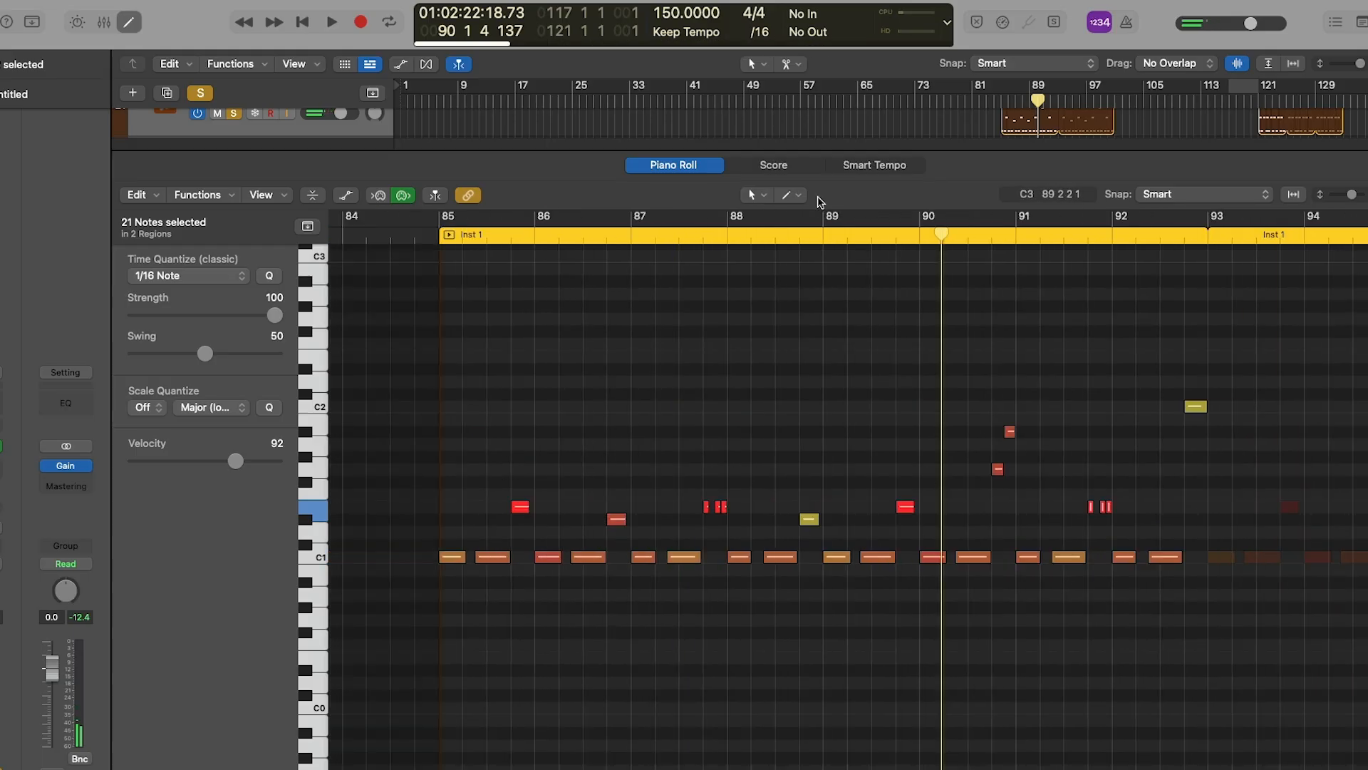
key(p)
key(v)
drag(995, 192, 834, 23)
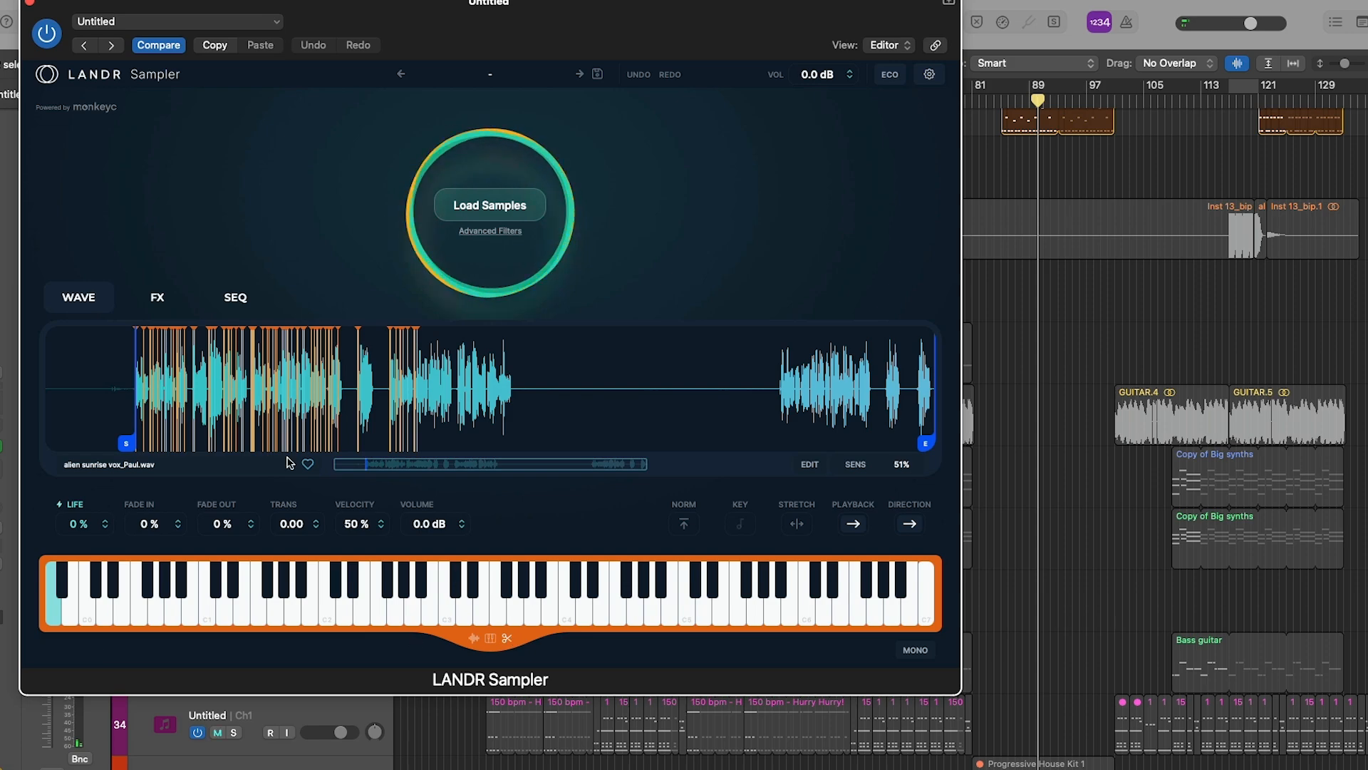
- Play the sliced vocal part and apply the filter, delay, crush and reverb effects as main FX
scroll(996, 525, up, 5)
key(space)
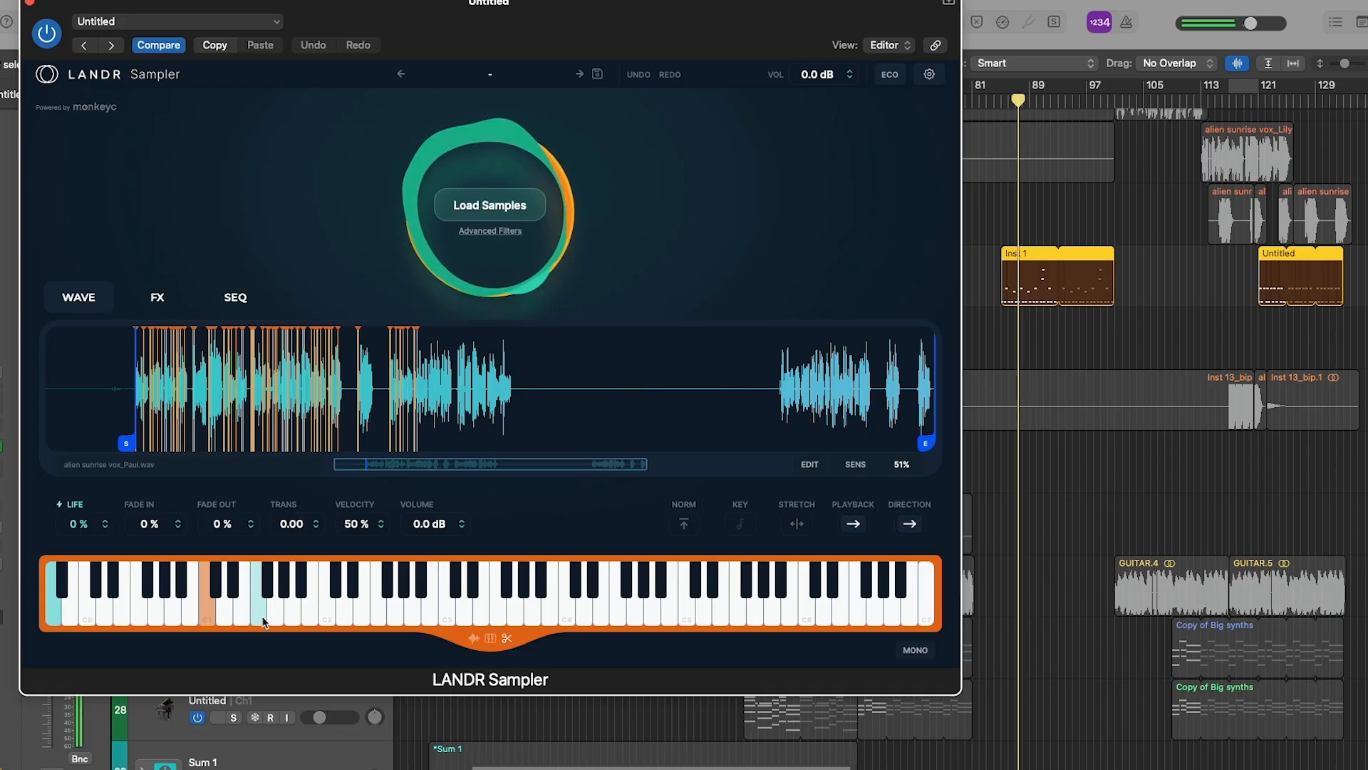
click(157, 300)
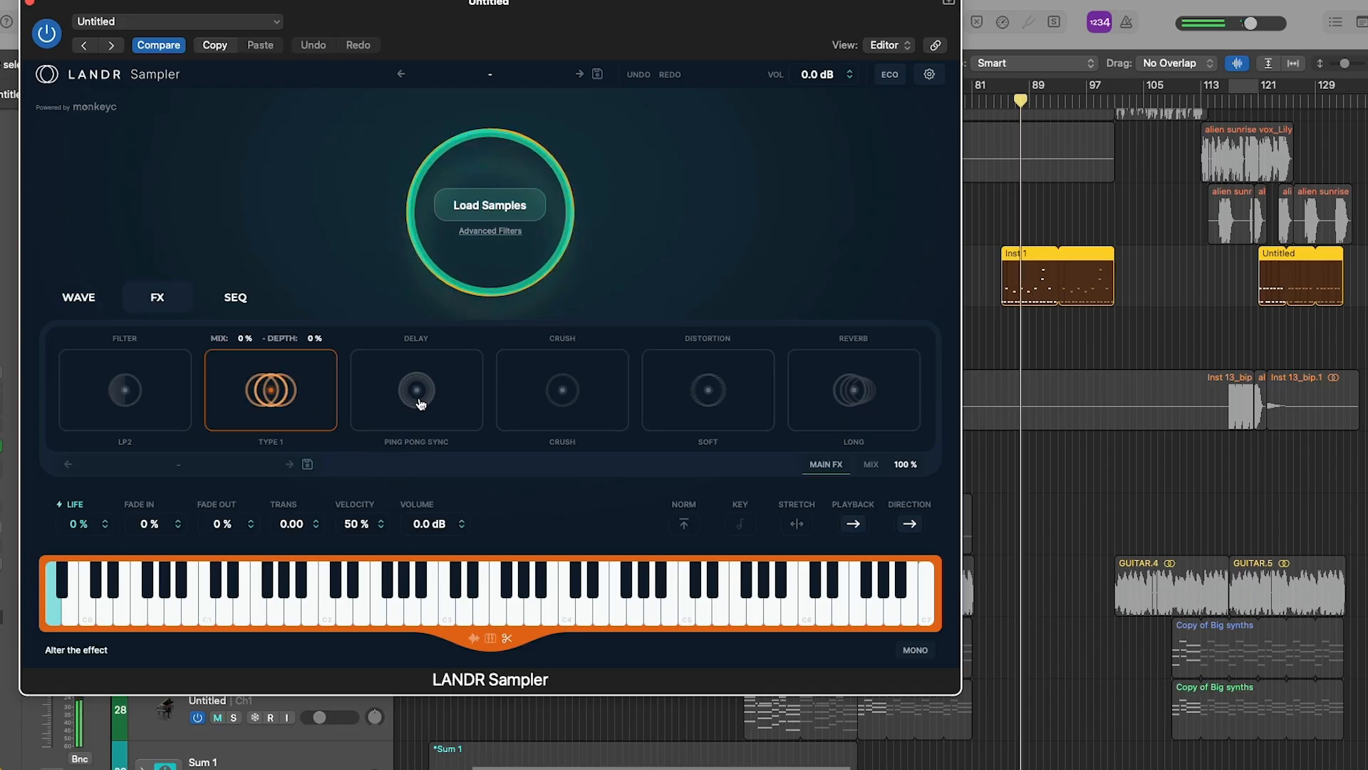
click(819, 464)
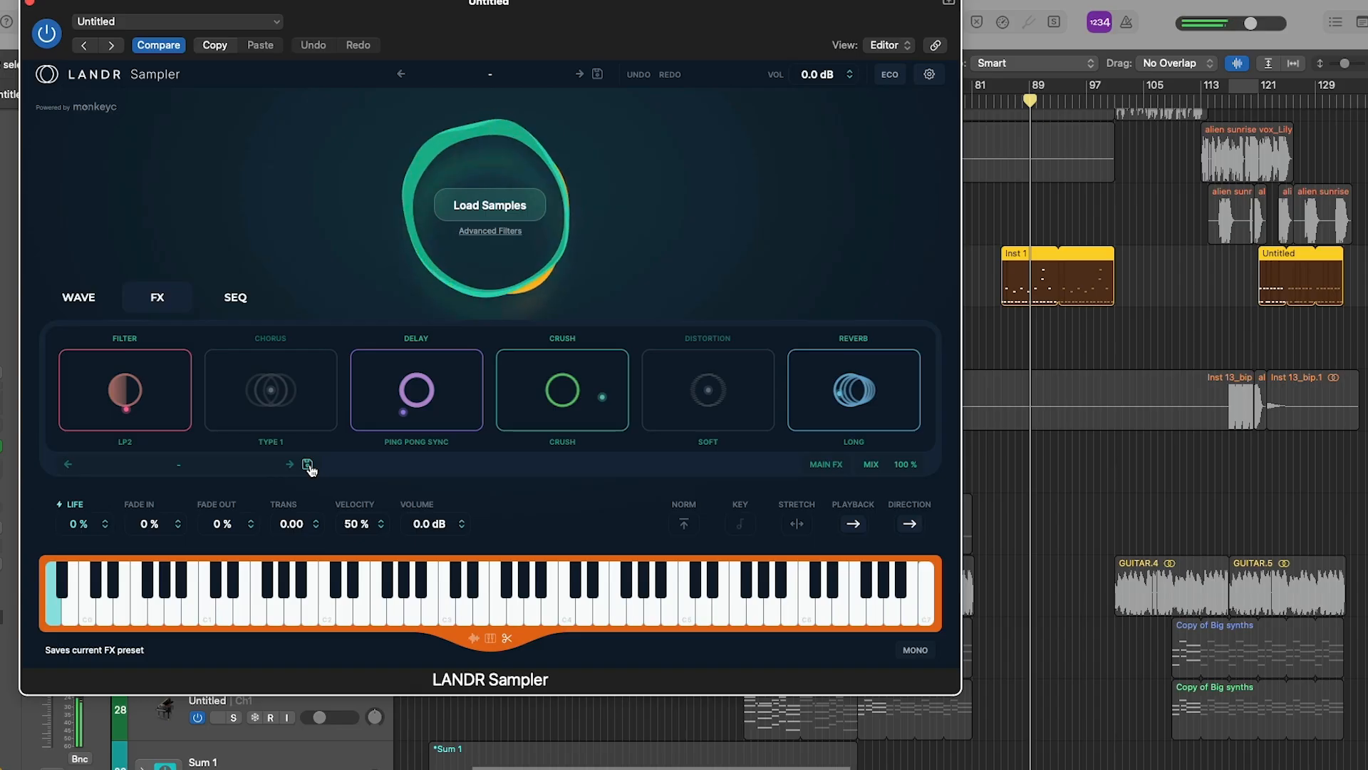
- Rename the saved FX preset as Distant Vocals, close the FX preset library, and stop playback
click(189, 466)
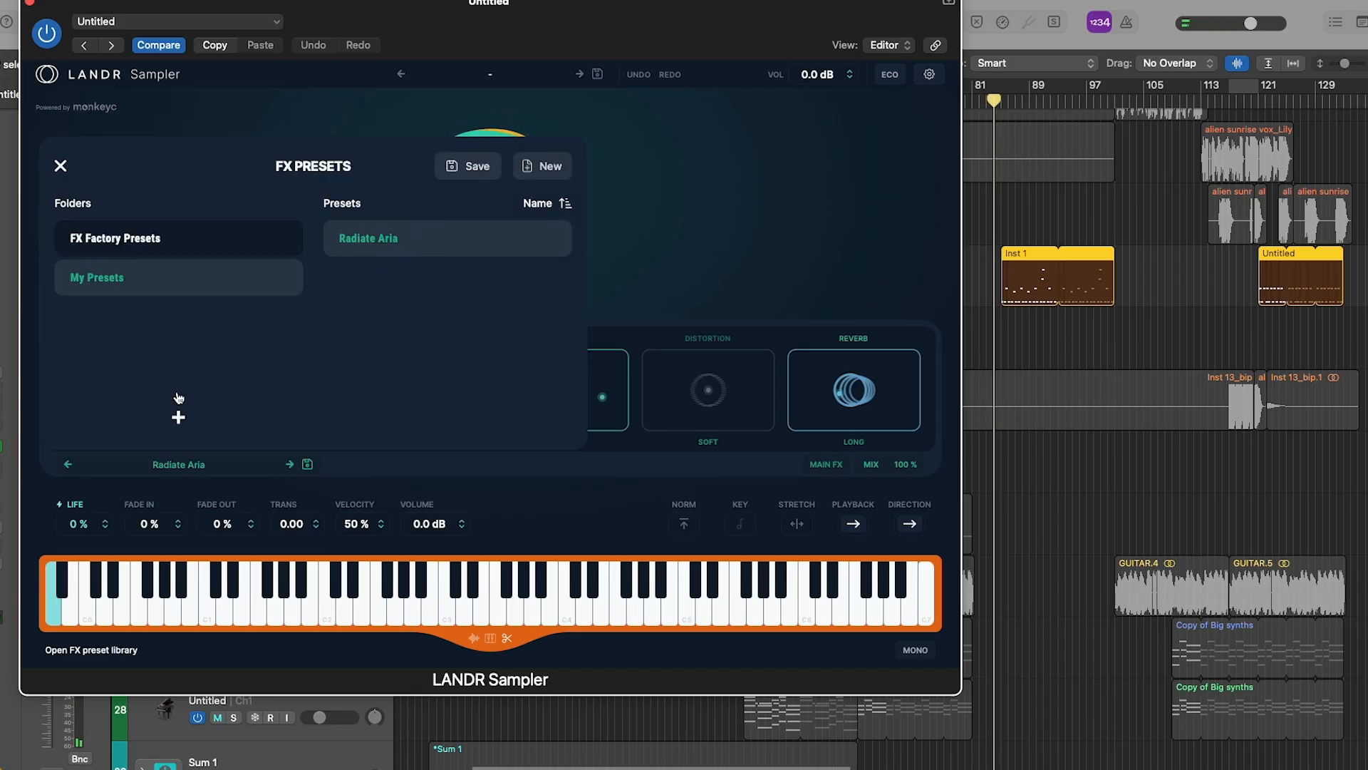
click(532, 239)
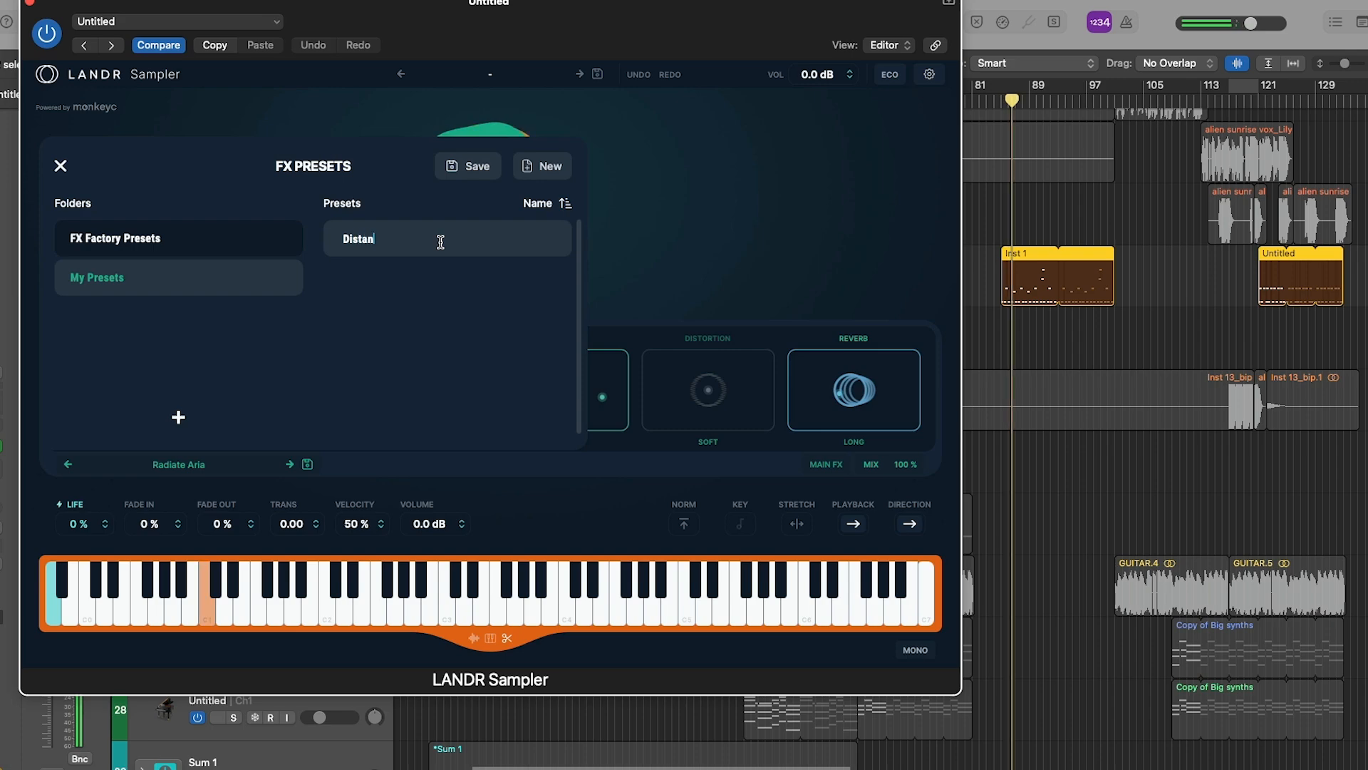
text(Distant Vocals)
key(Return)
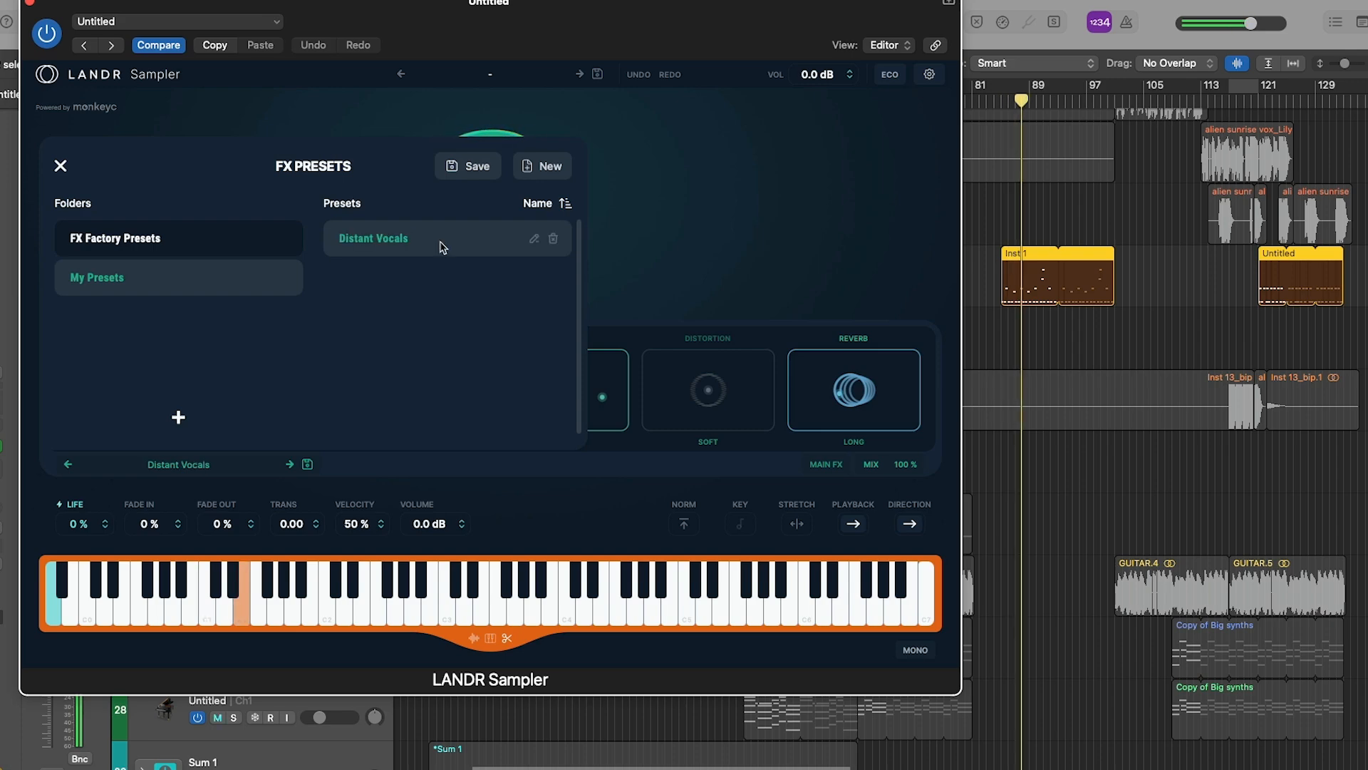
click(62, 166)
key(space)
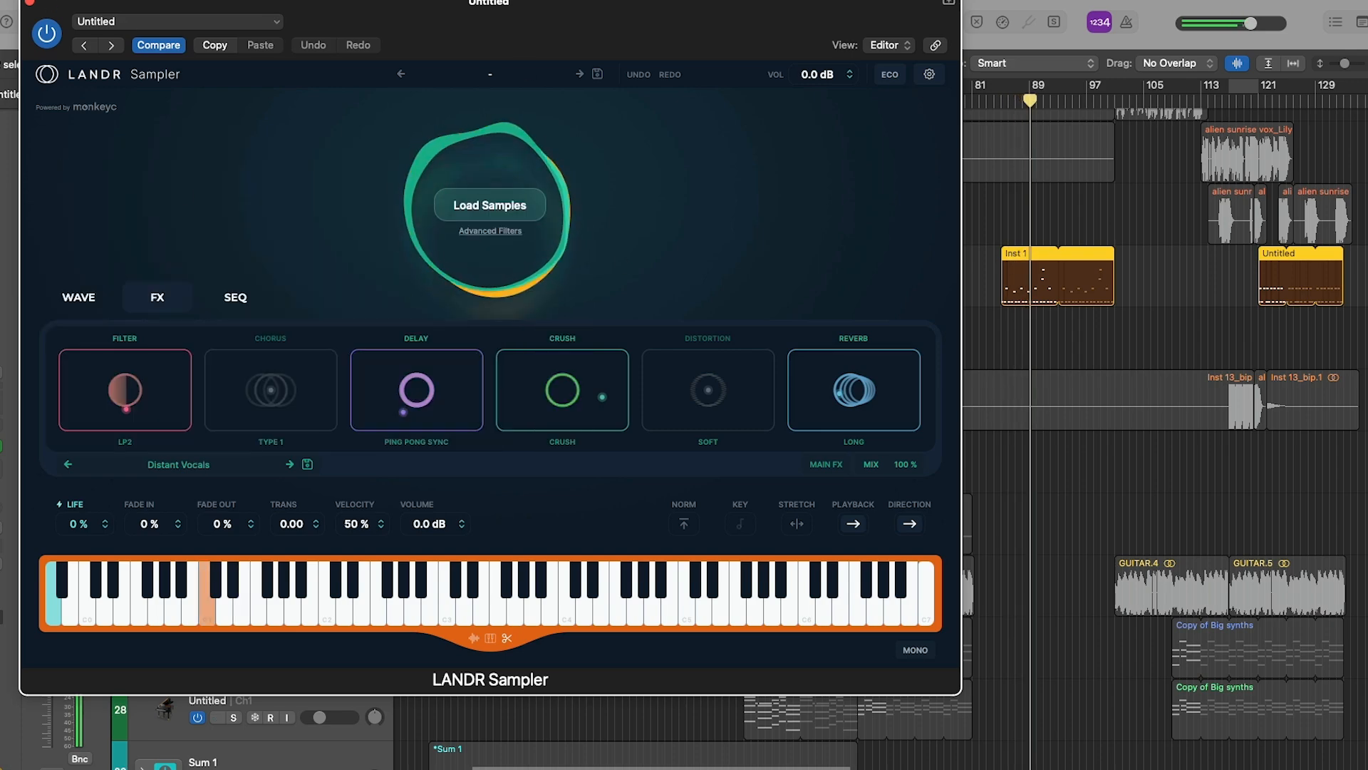
- Close the vocal sampler window and place the playhead at bar 64 in the arrangement
click(29, 3)
scroll(1030, 461, down, 7)
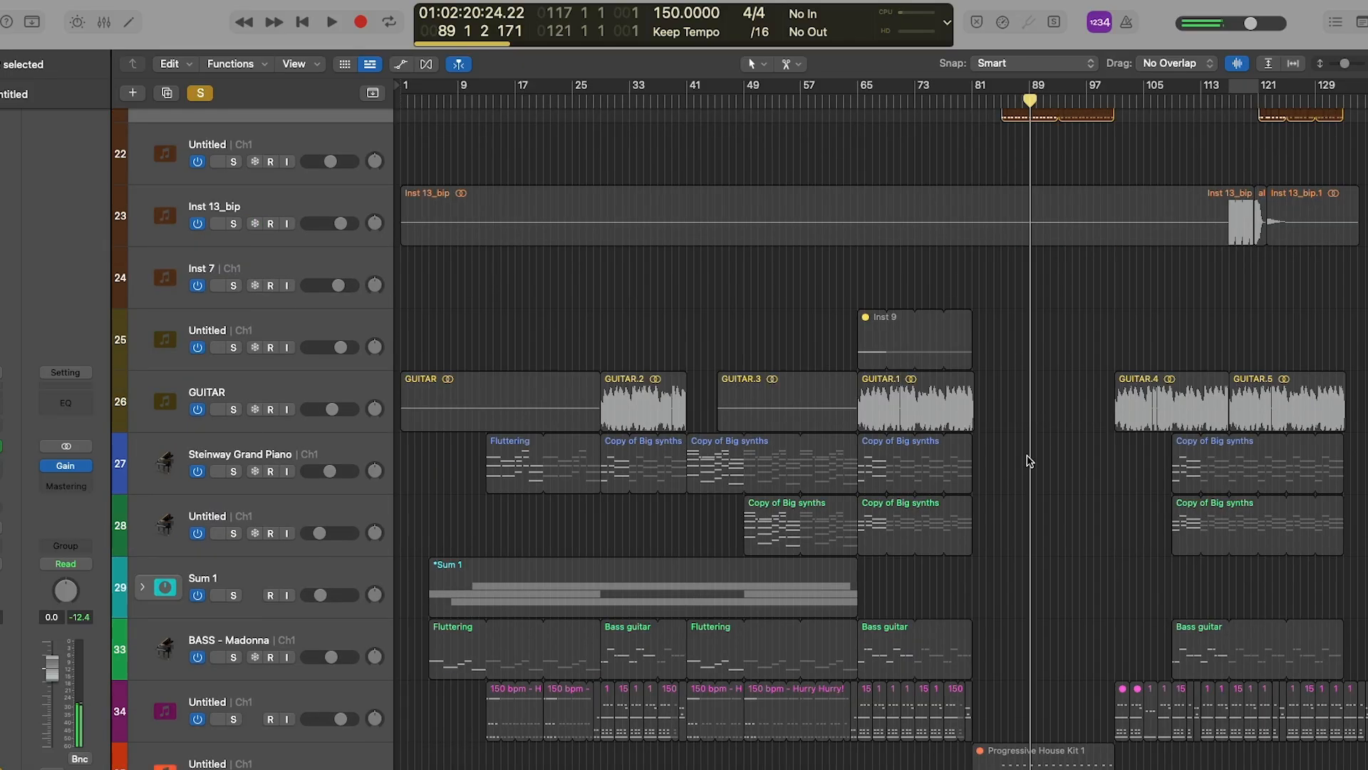
scroll(1030, 461, up, 5)
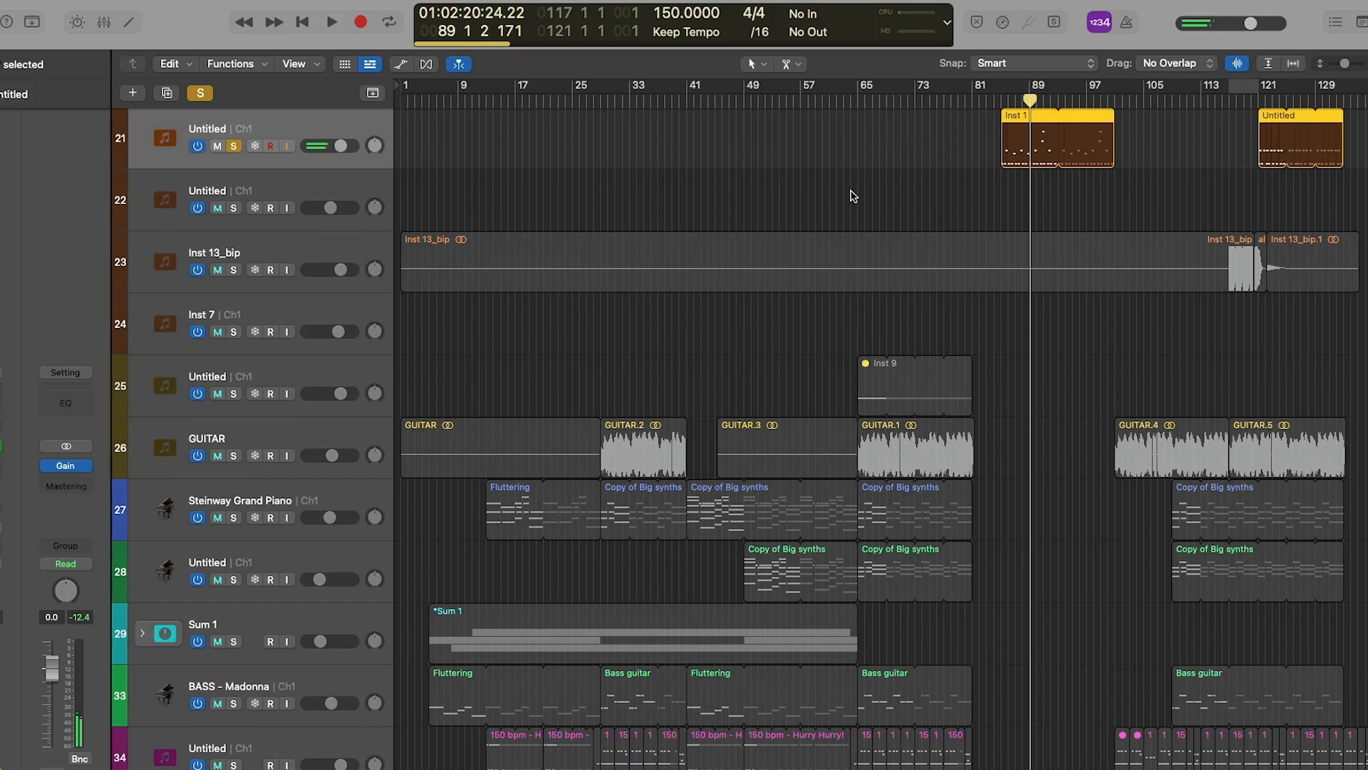
click(850, 103)
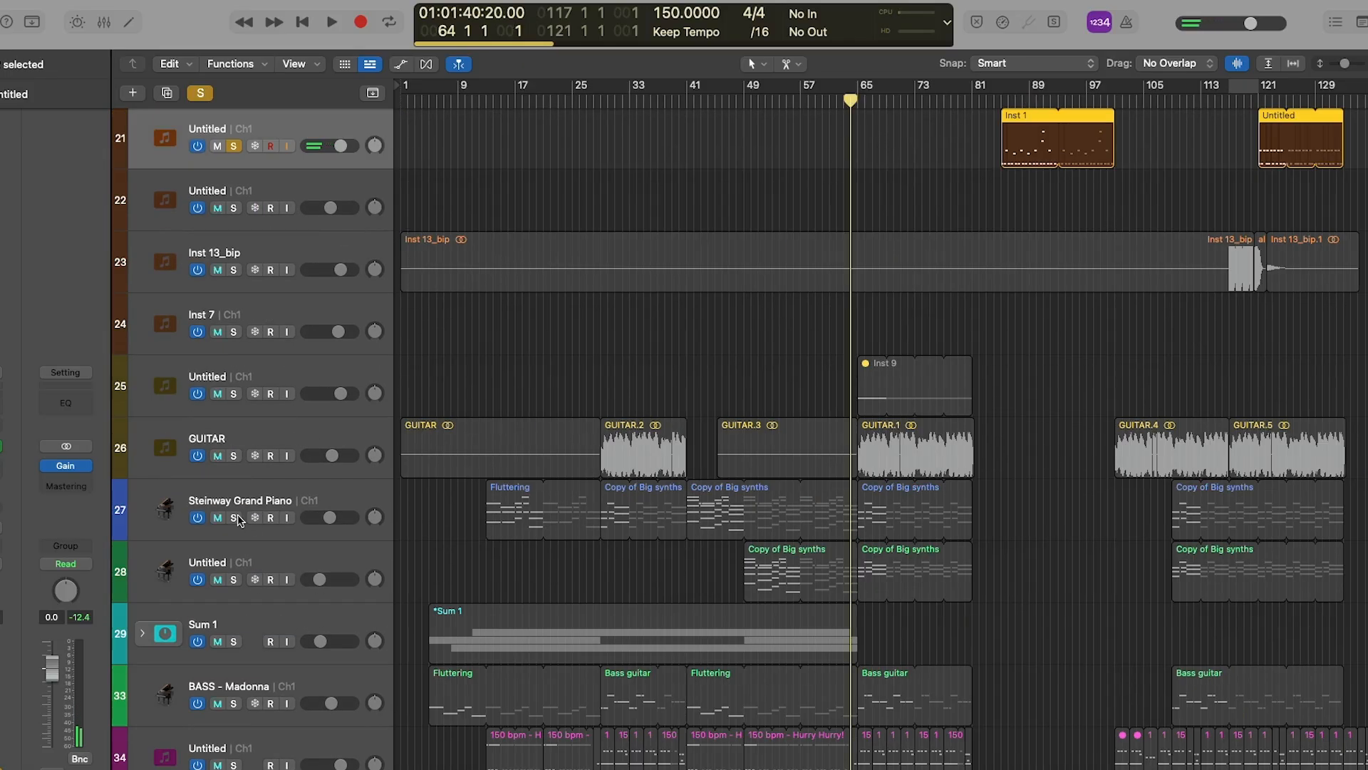
- Solo the Steinway Grand Piano track and track 28, and play them with a cycle range from bar 65 to 81
drag(236, 518, 234, 581)
drag(858, 85, 972, 86)
key(space)
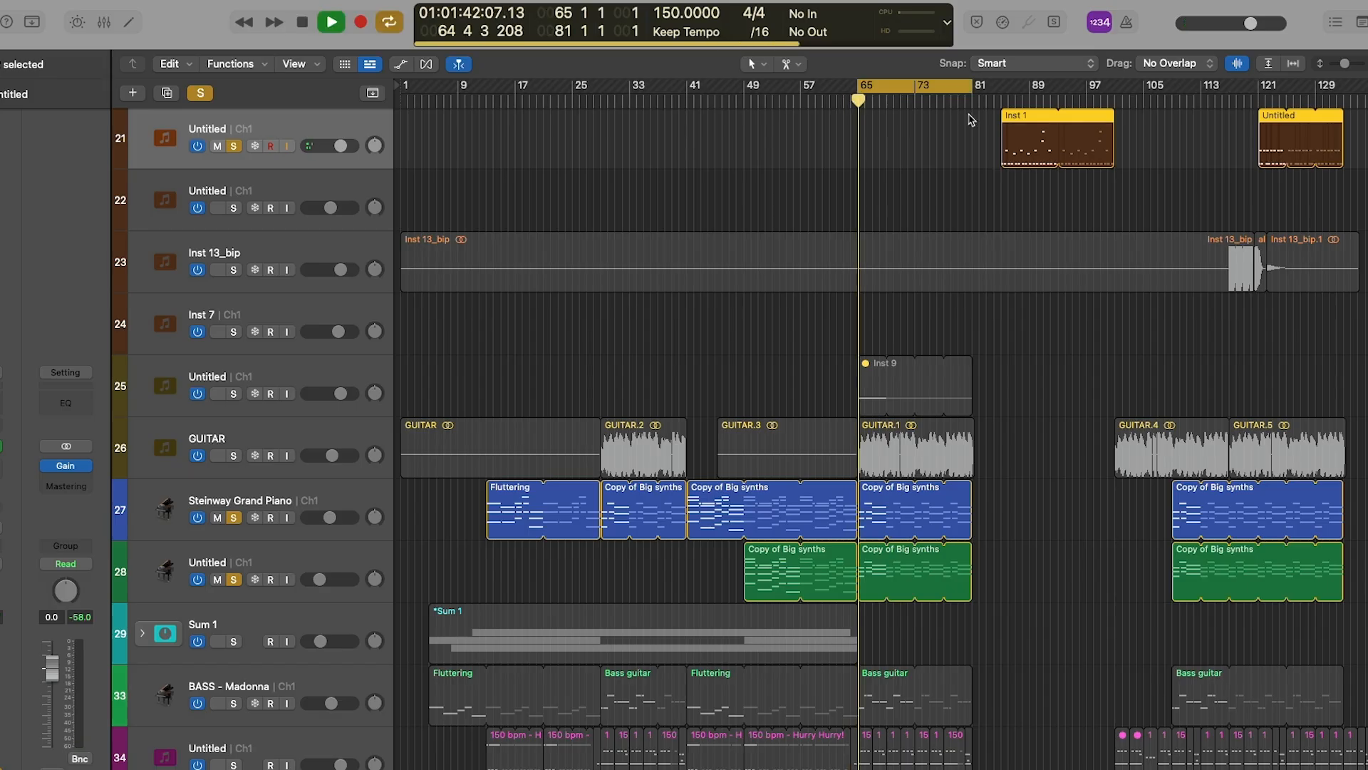
- Add the BASS - Madonna track to the soloed playback, and stop playing
scroll(715, 590, down, 2)
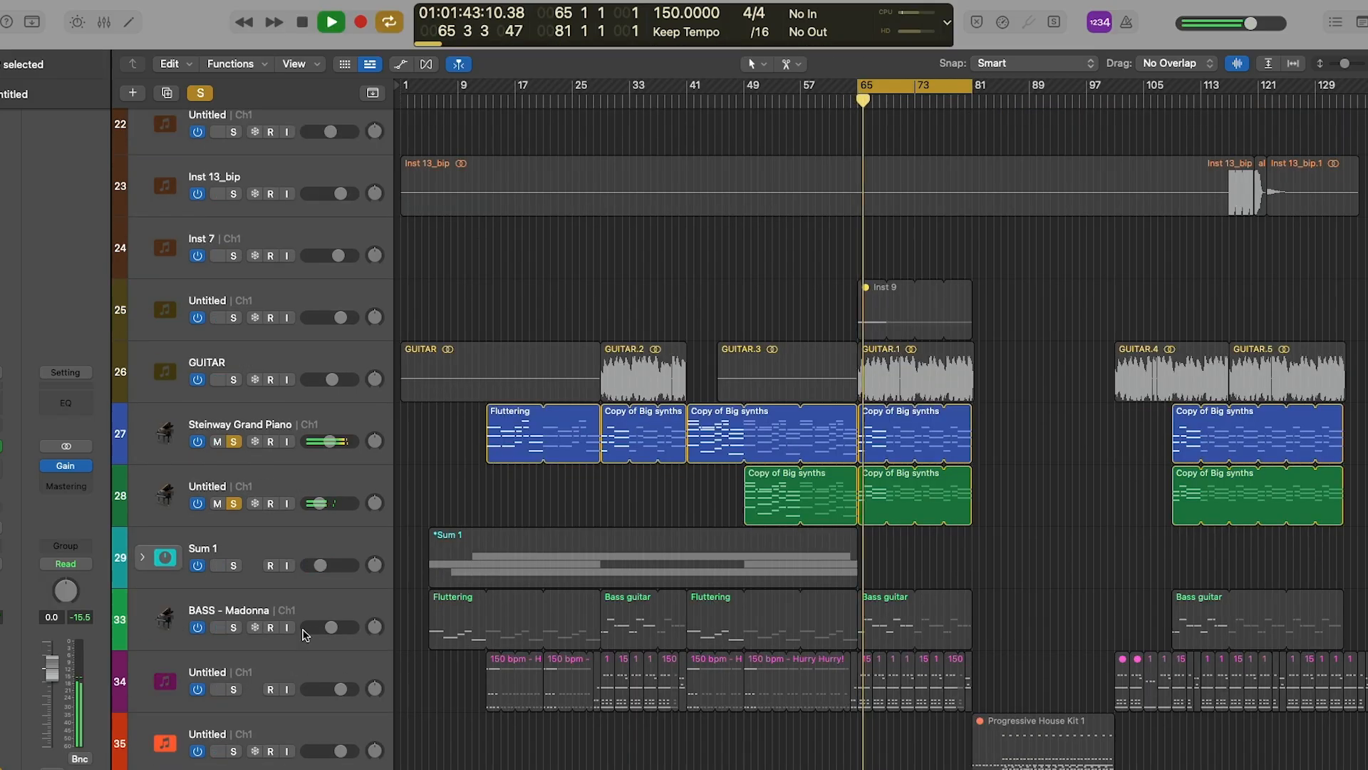
click(233, 627)
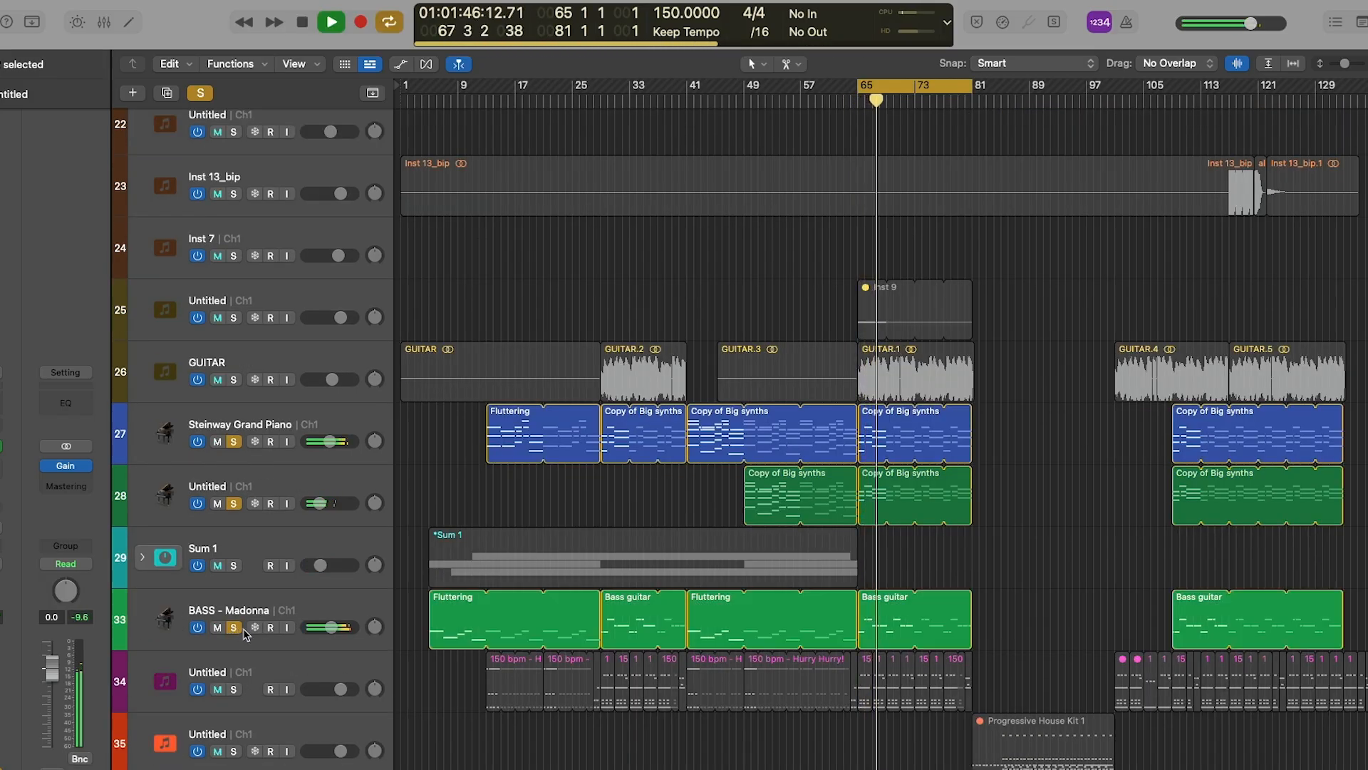
scroll(162, 224, up, 2)
key(space)
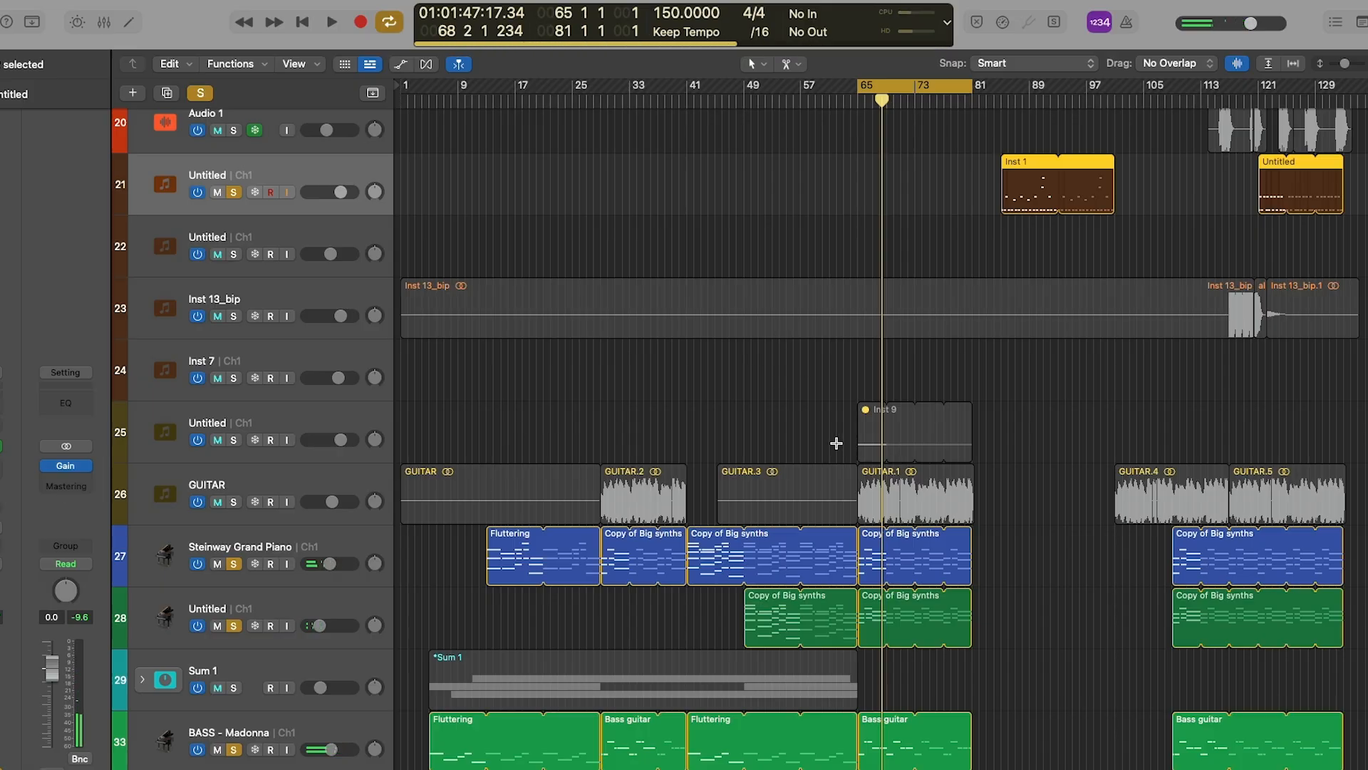
- Examine the GUITAR.1 region and the LANDR Sampler instrument on track 25, and close the sampler window
scroll(883, 457, up, 1)
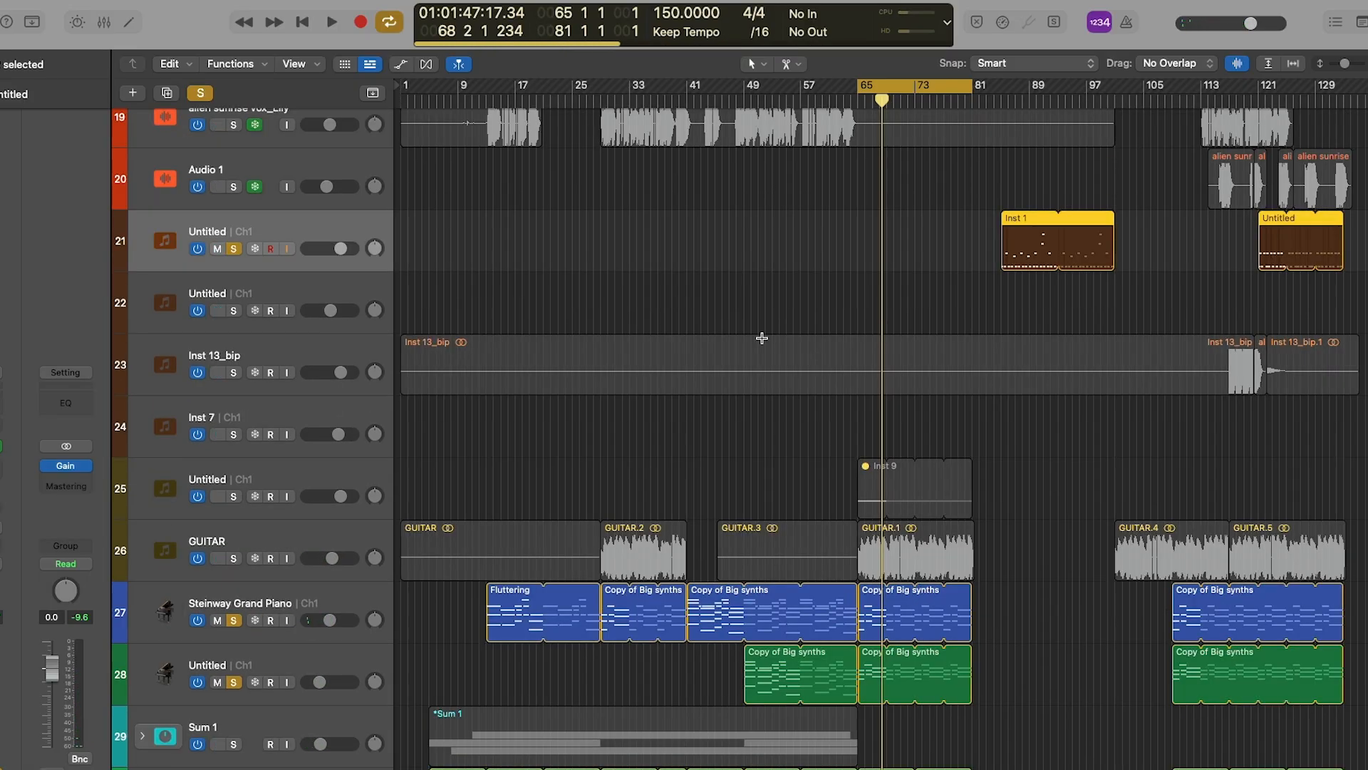
click(883, 549)
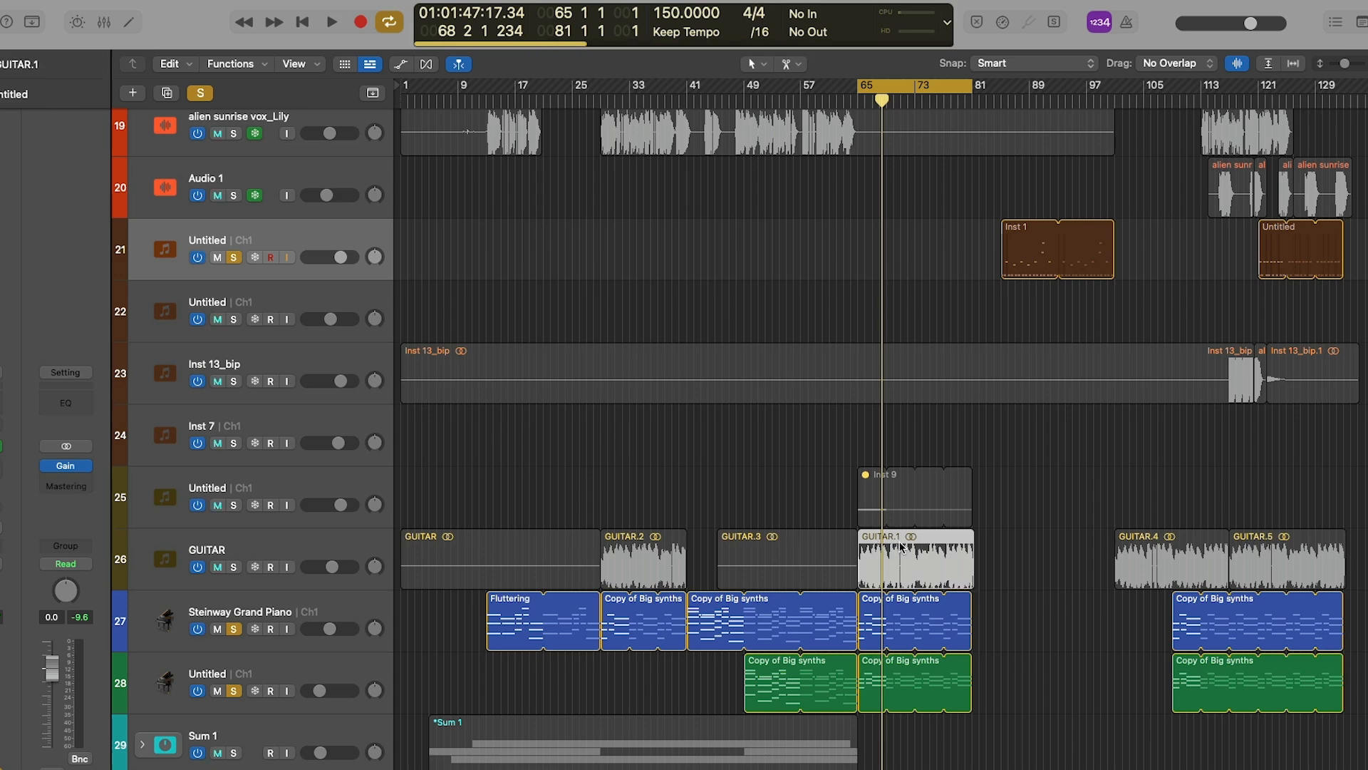
click(285, 548)
click(281, 486)
click(1, 446)
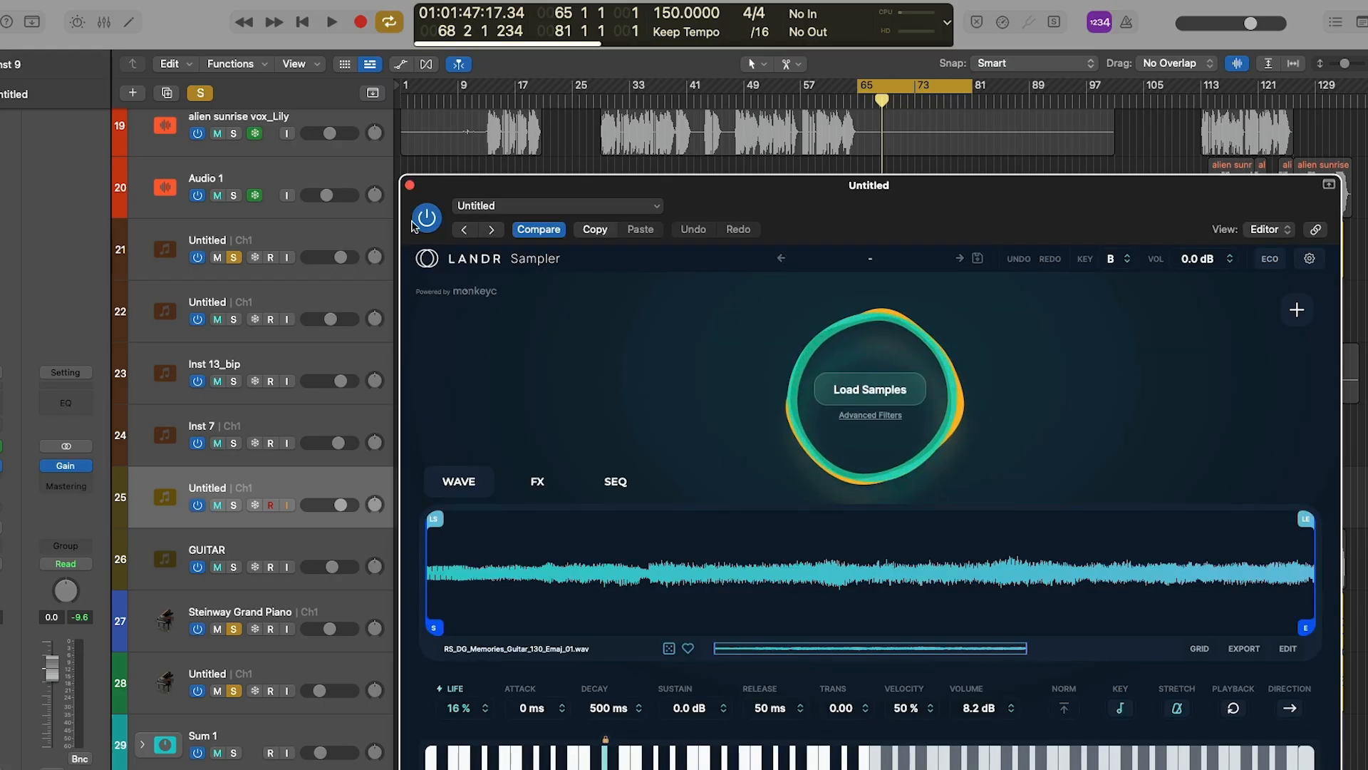
click(410, 185)
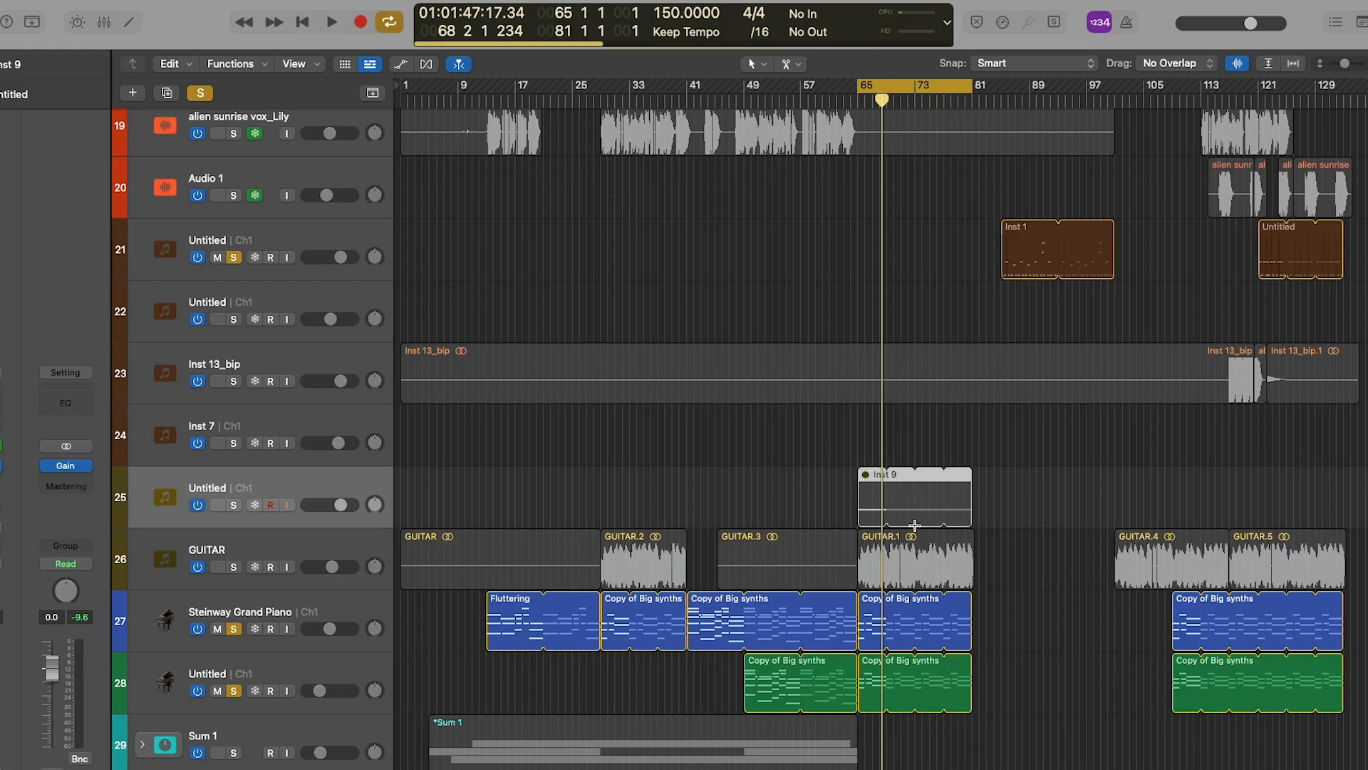
scroll(916, 525, down, 2)
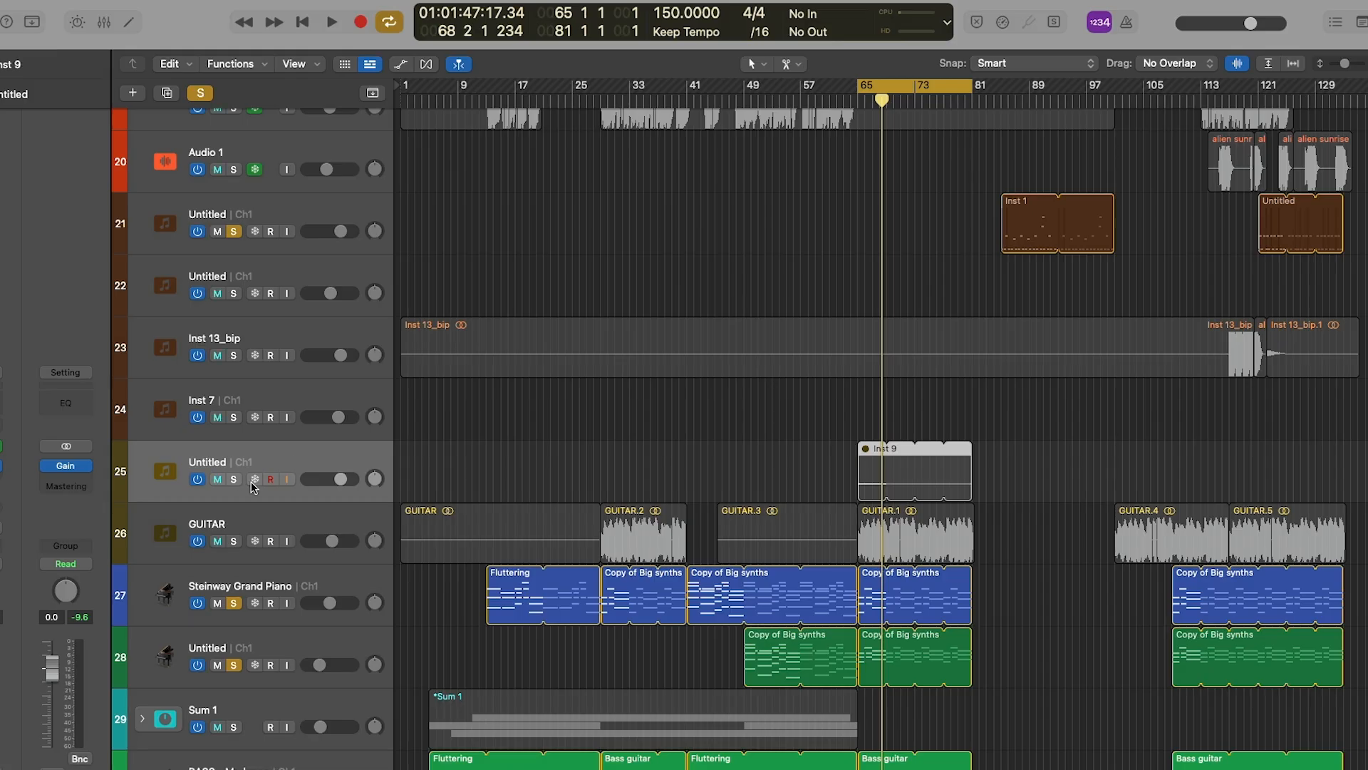
- Solo the GUITAR track, unsolo the Steinway Grand Piano and track 28, and play the cycle from bar 65
click(251, 516)
click(235, 541)
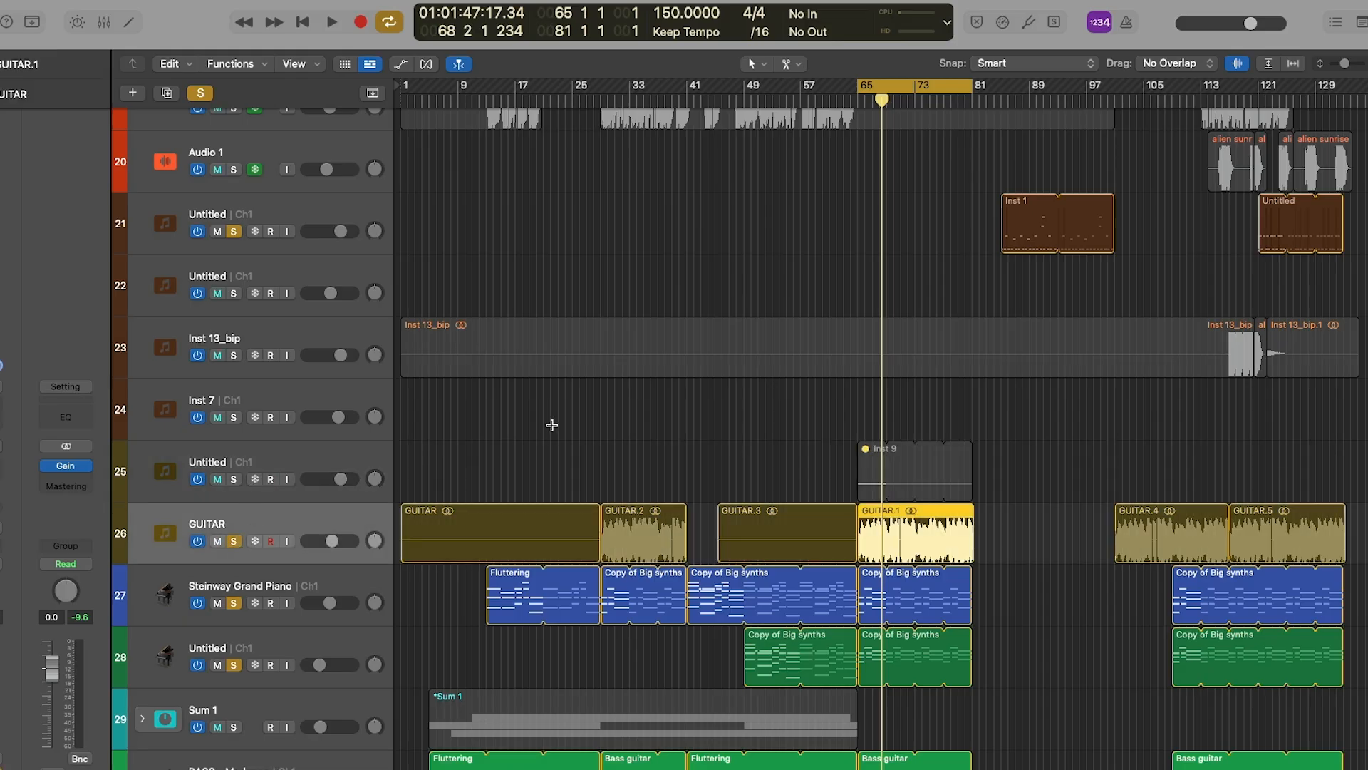
click(233, 541)
click(233, 541)
drag(233, 603, 234, 664)
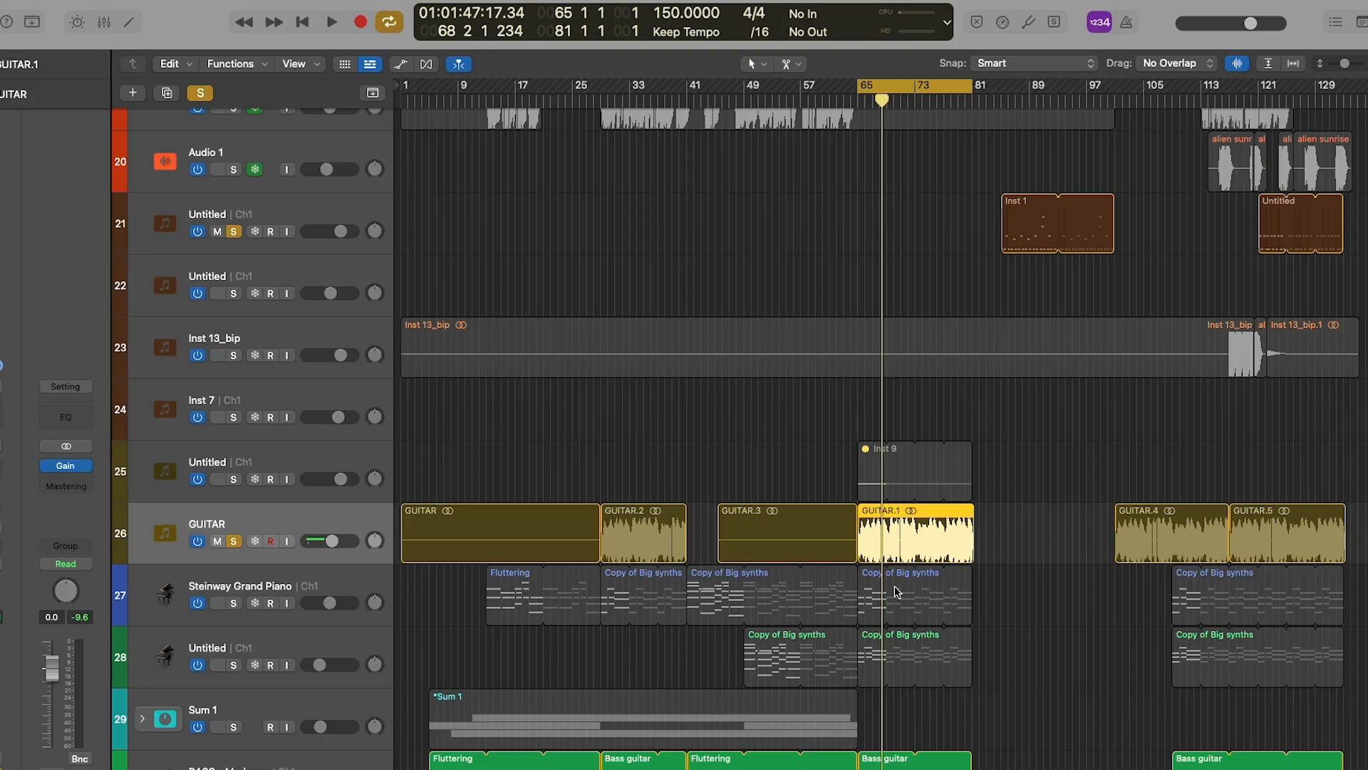
key(space)
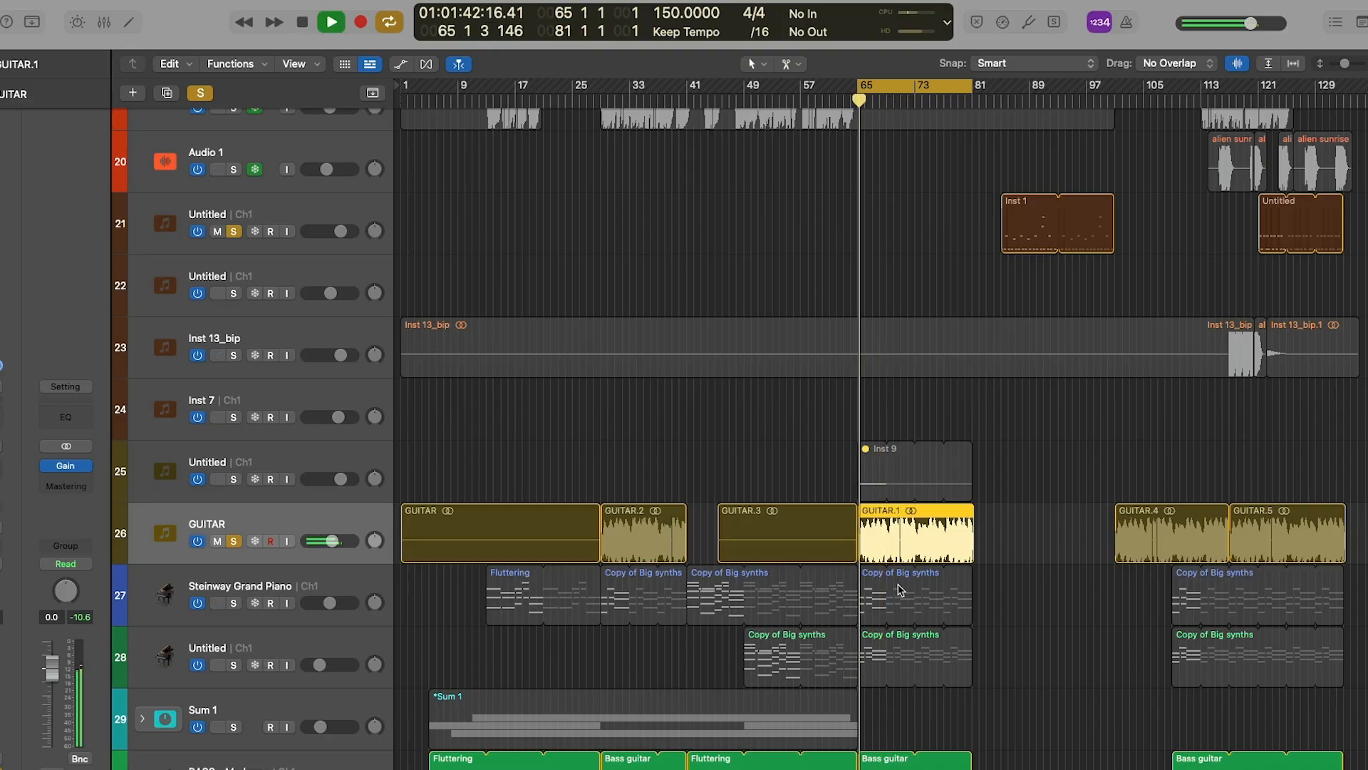
- Raise the GUITAR track's volume slightly during playback
drag(332, 541, 336, 541)
scroll(468, 639, down, 4)
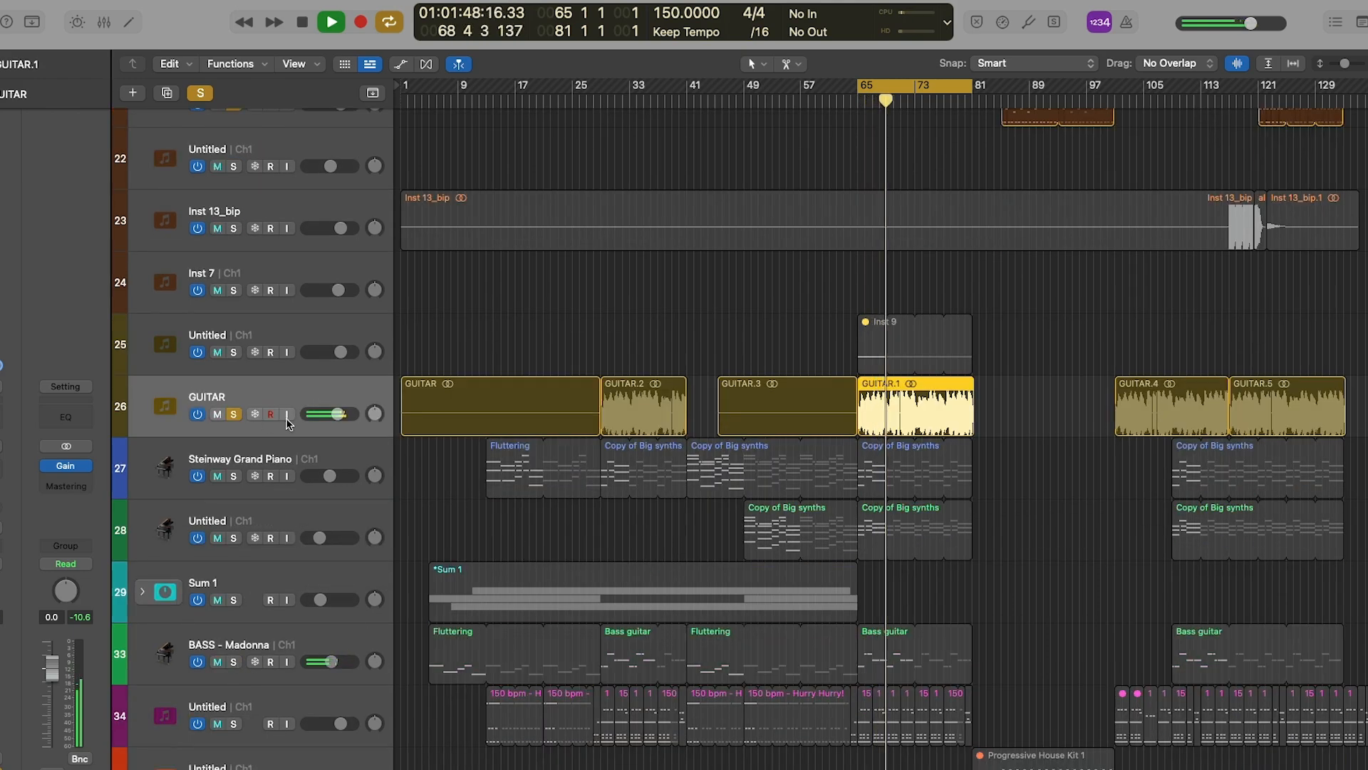
drag(337, 414, 340, 414)
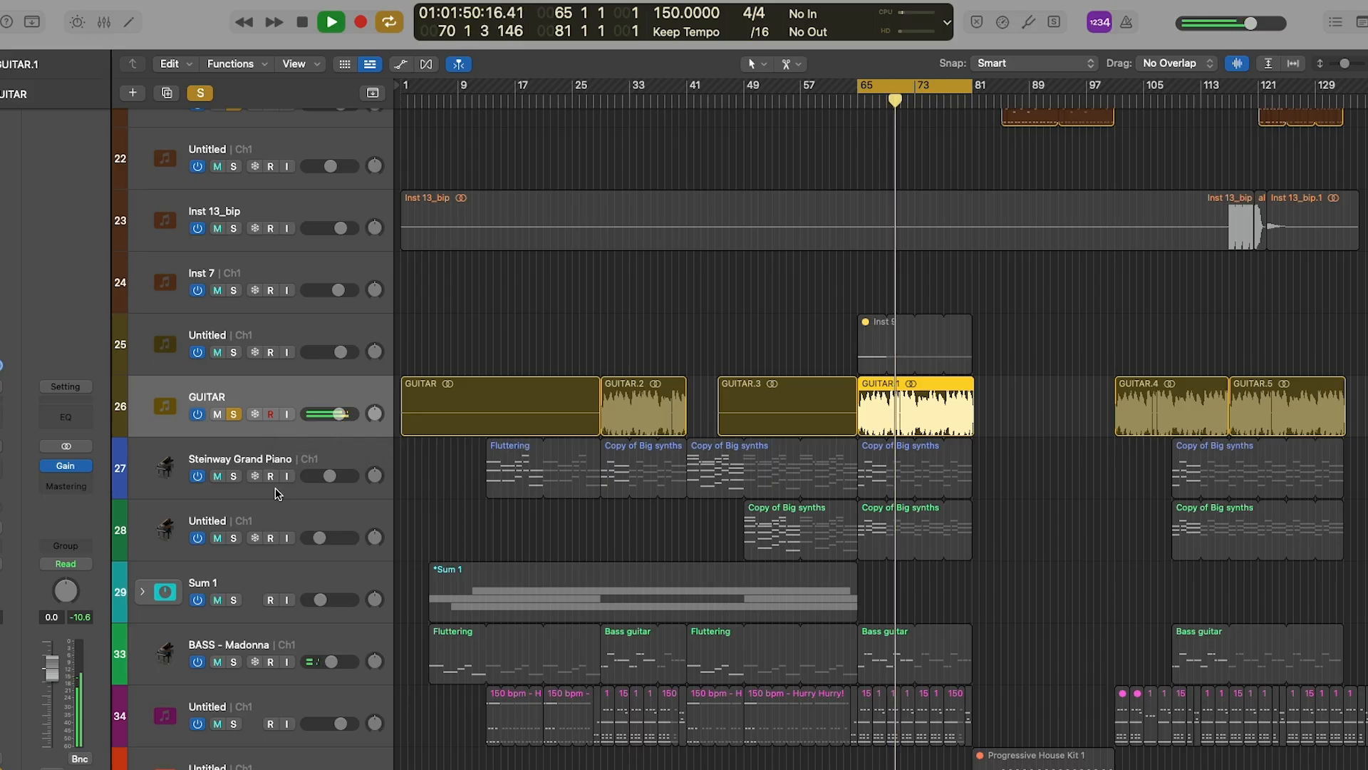
- Add the Steinway Grand Piano and track 28 to the solo, lower the GUITAR track's volume slightly, and stop playing
click(233, 476)
click(233, 538)
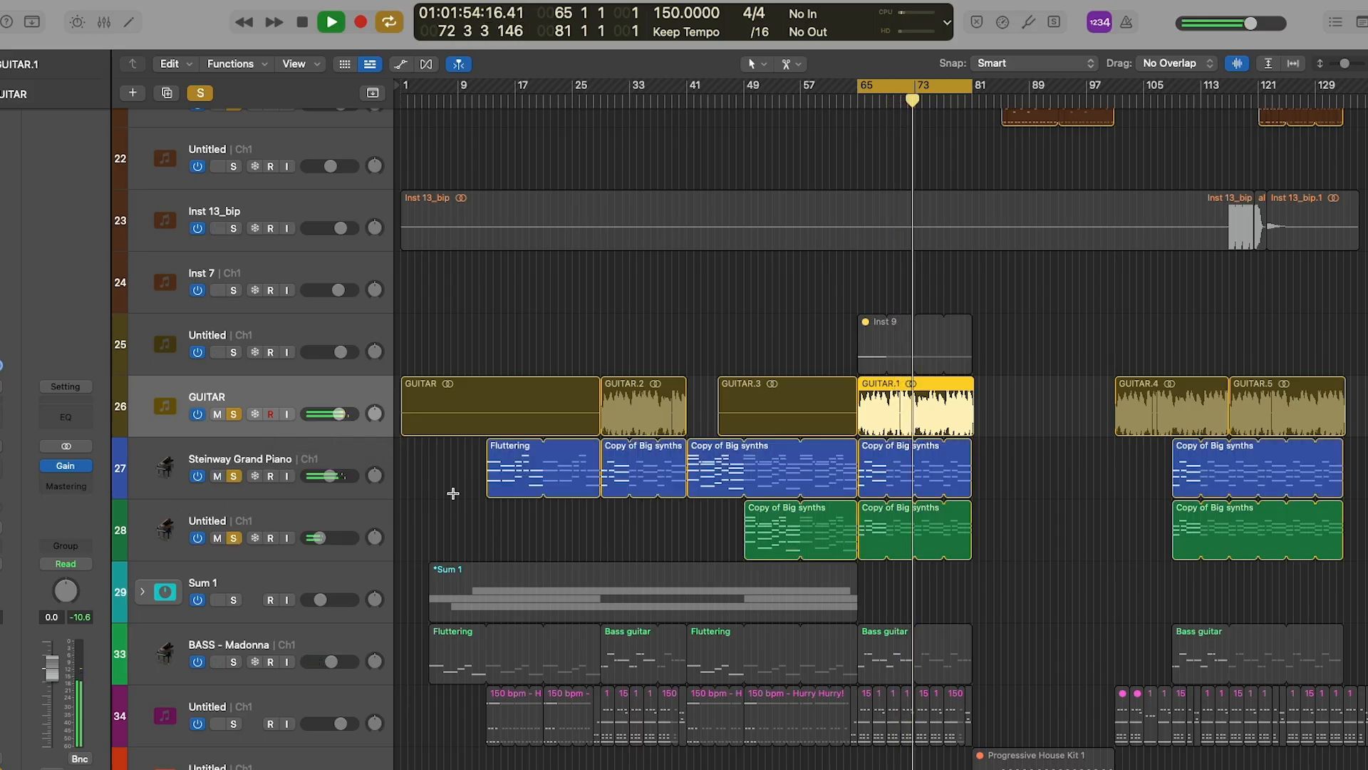
drag(339, 414, 329, 414)
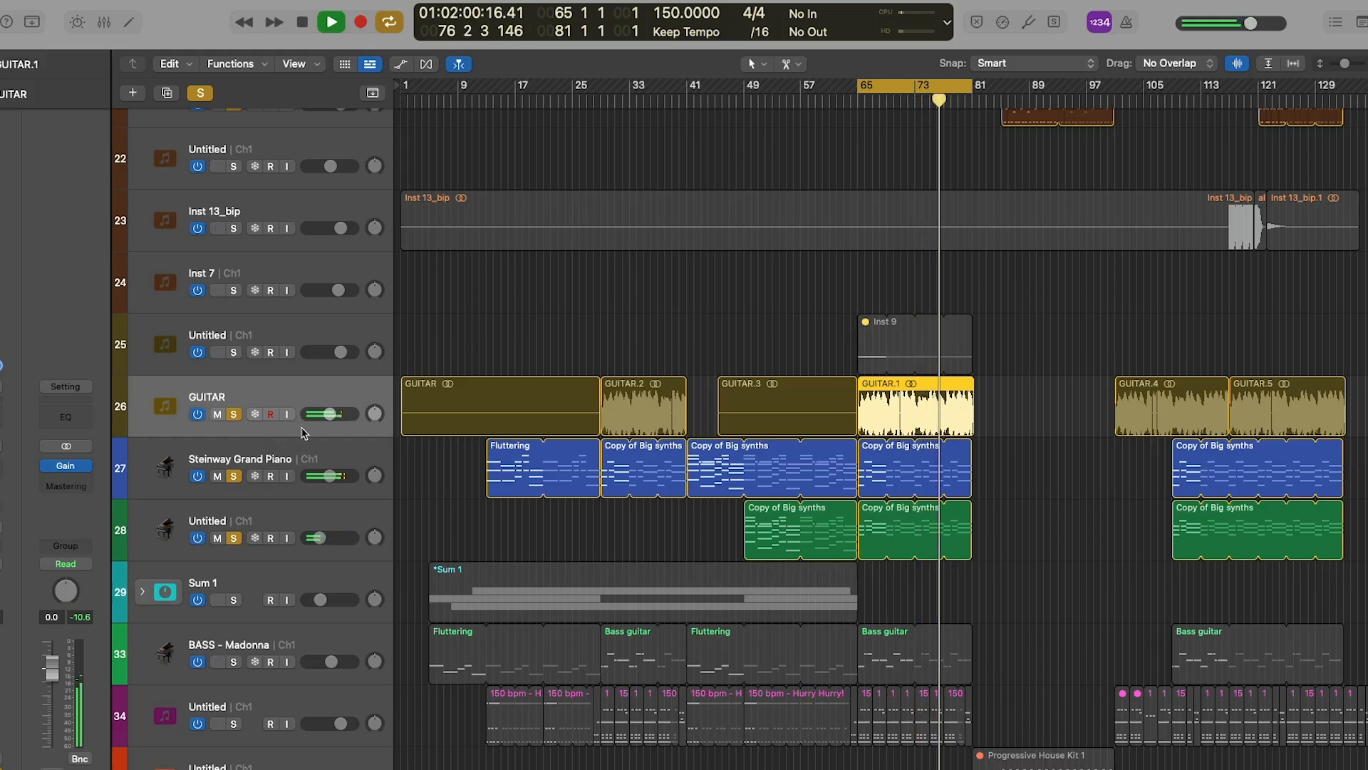
scroll(302, 424, up, 3)
key(space)
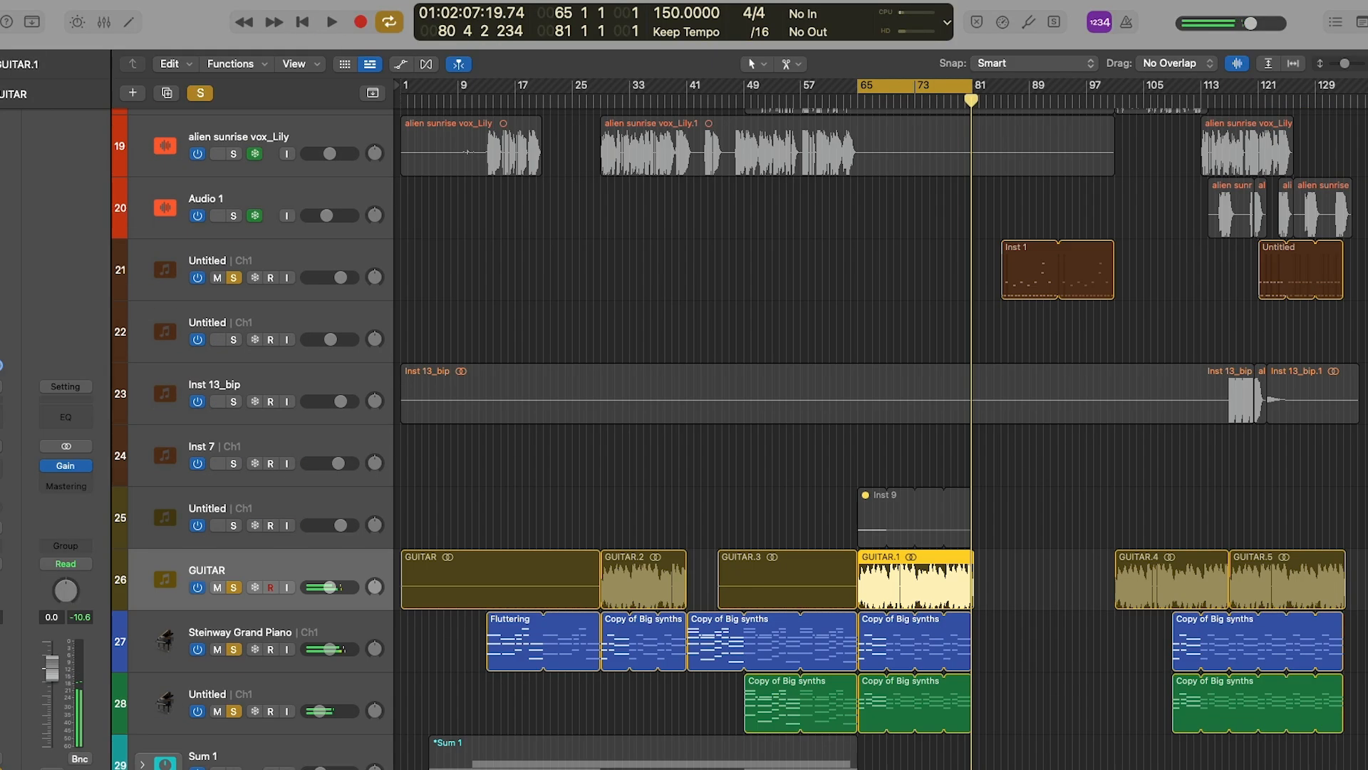
scroll(1021, 456, down, 1)
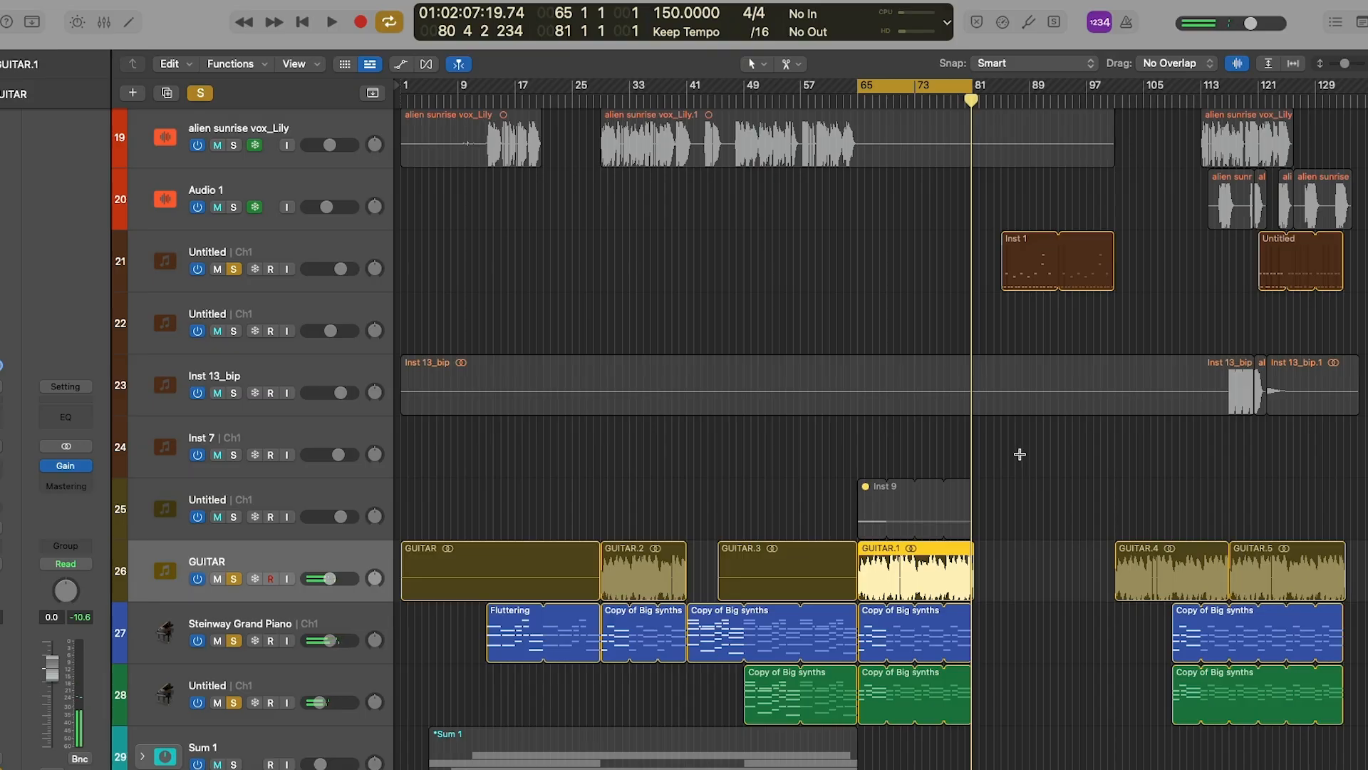
- Play the song's final section with Inst 13_bip and vocal tracks 17, 19 and 20 added to the solo
click(1258, 103)
key(space)
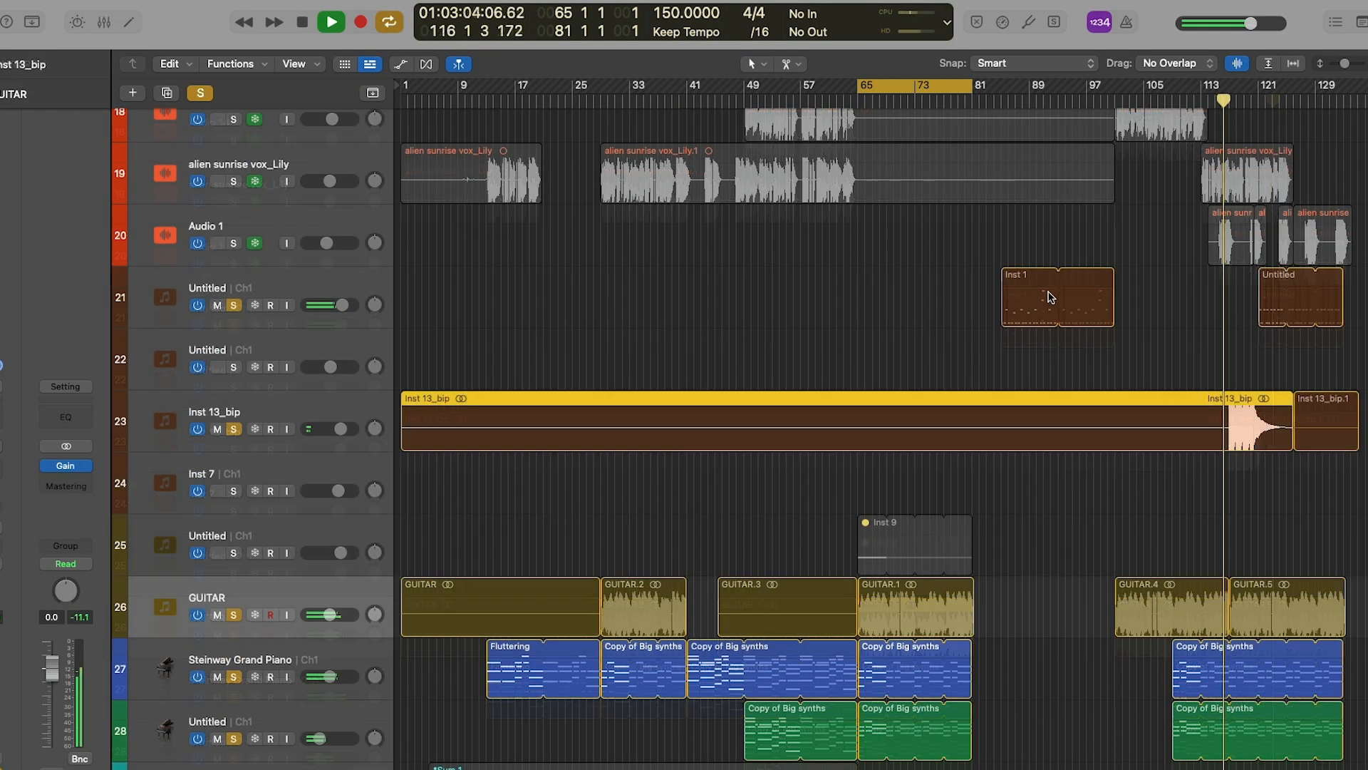
scroll(235, 265, up, 2)
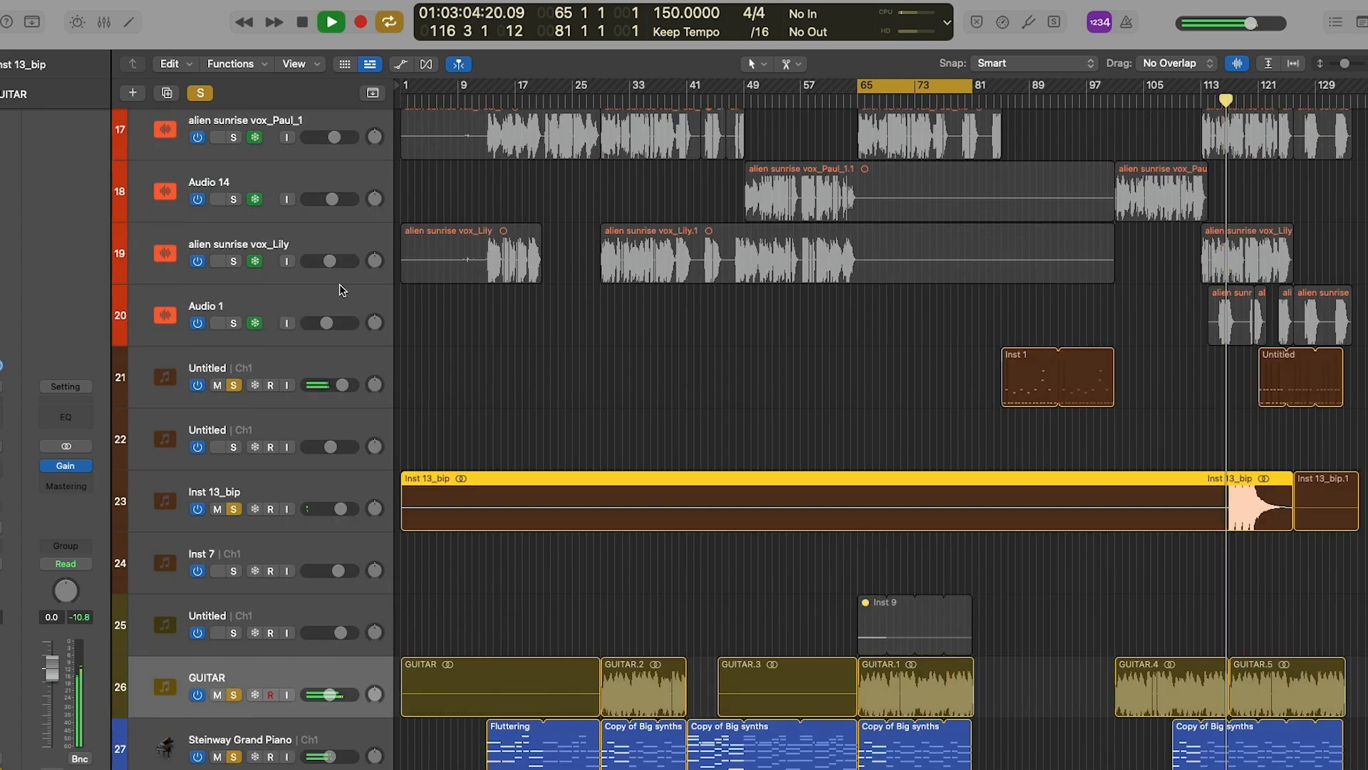
click(235, 262)
click(233, 323)
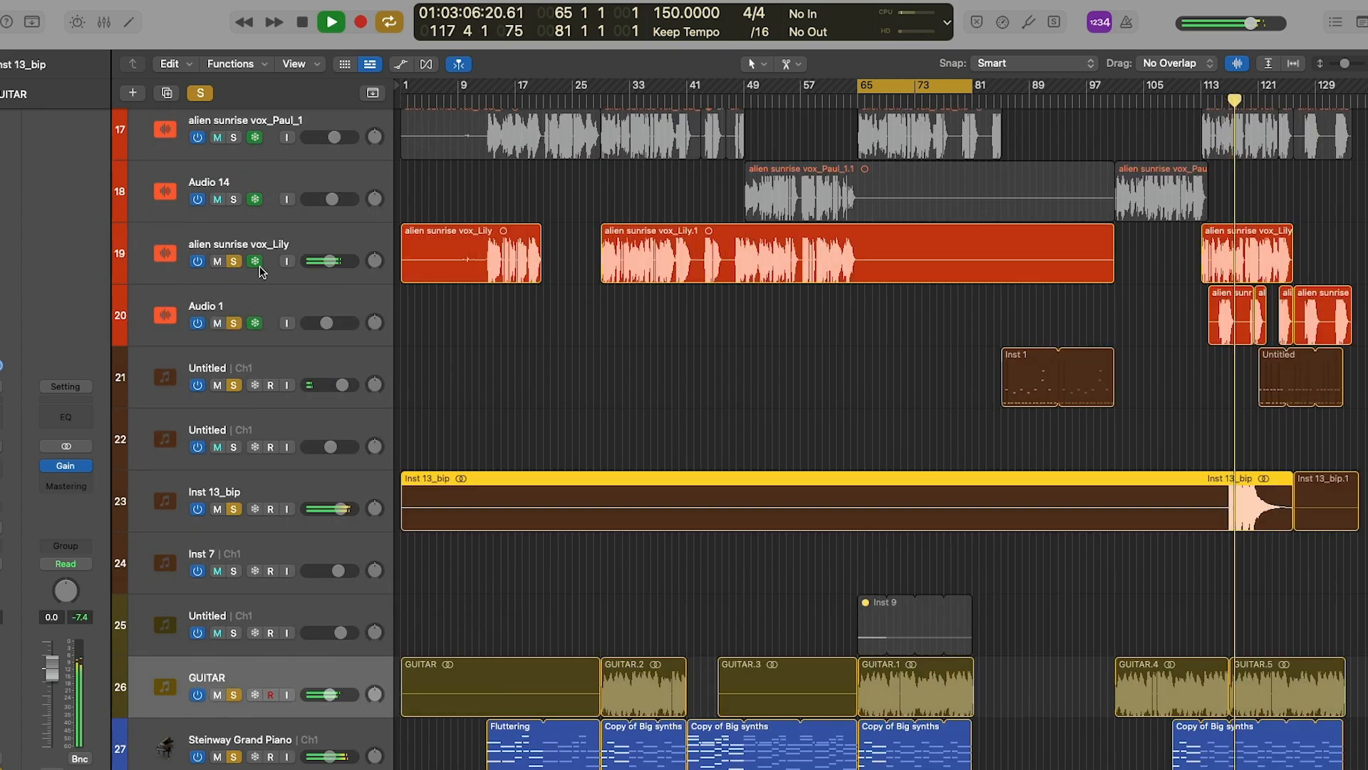
scroll(232, 280, up, 2)
click(233, 269)
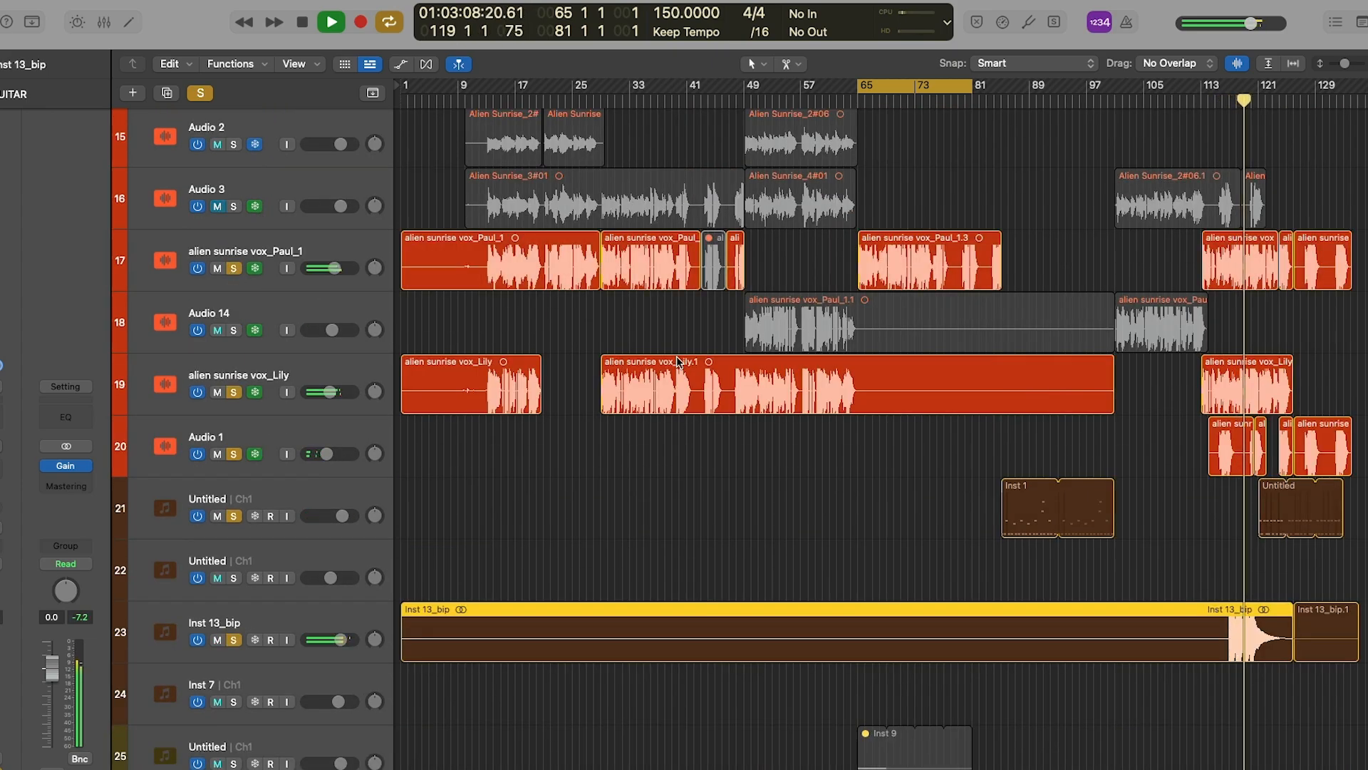
- Add tracks 34 and 38 to the soloed playback of the final section, listen through it, and stop playing
scroll(967, 394, down, 6)
scroll(967, 394, down, 3)
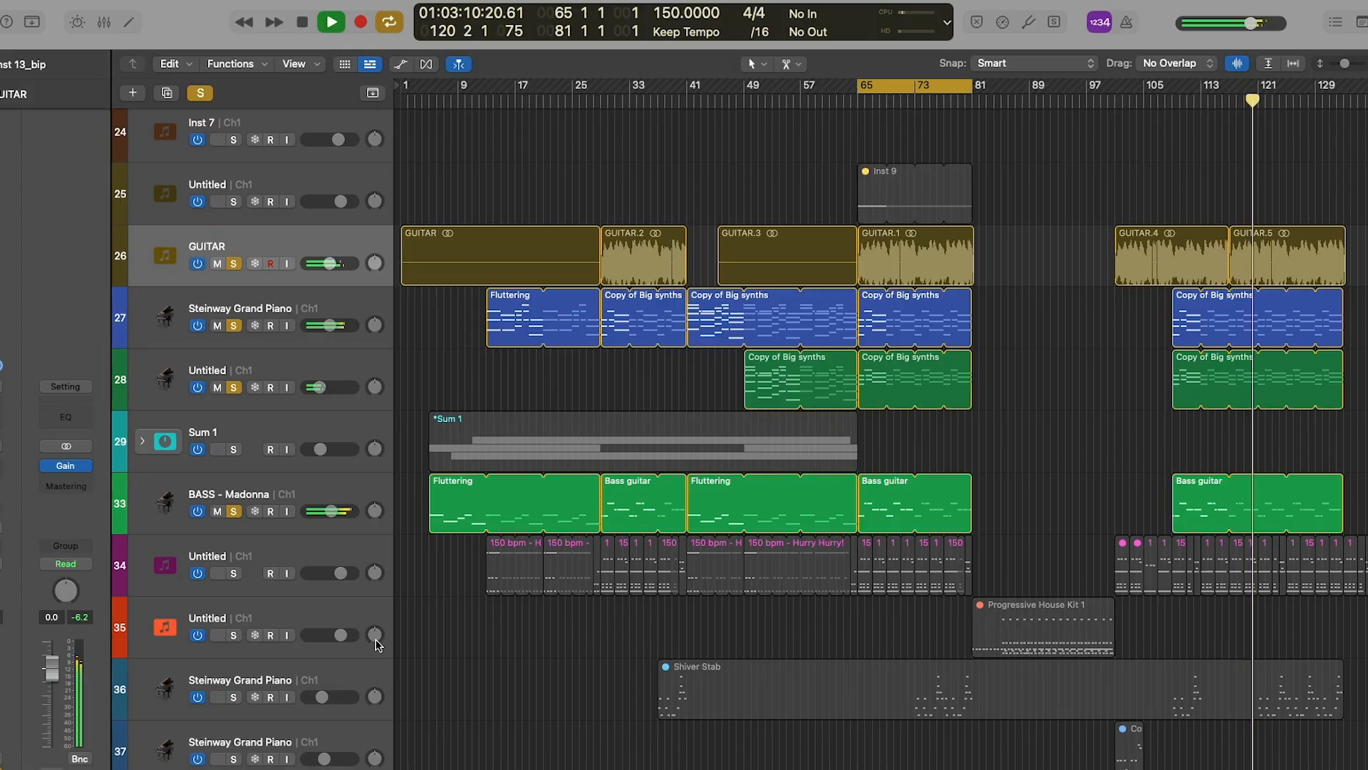
click(233, 573)
scroll(457, 624, down, 2)
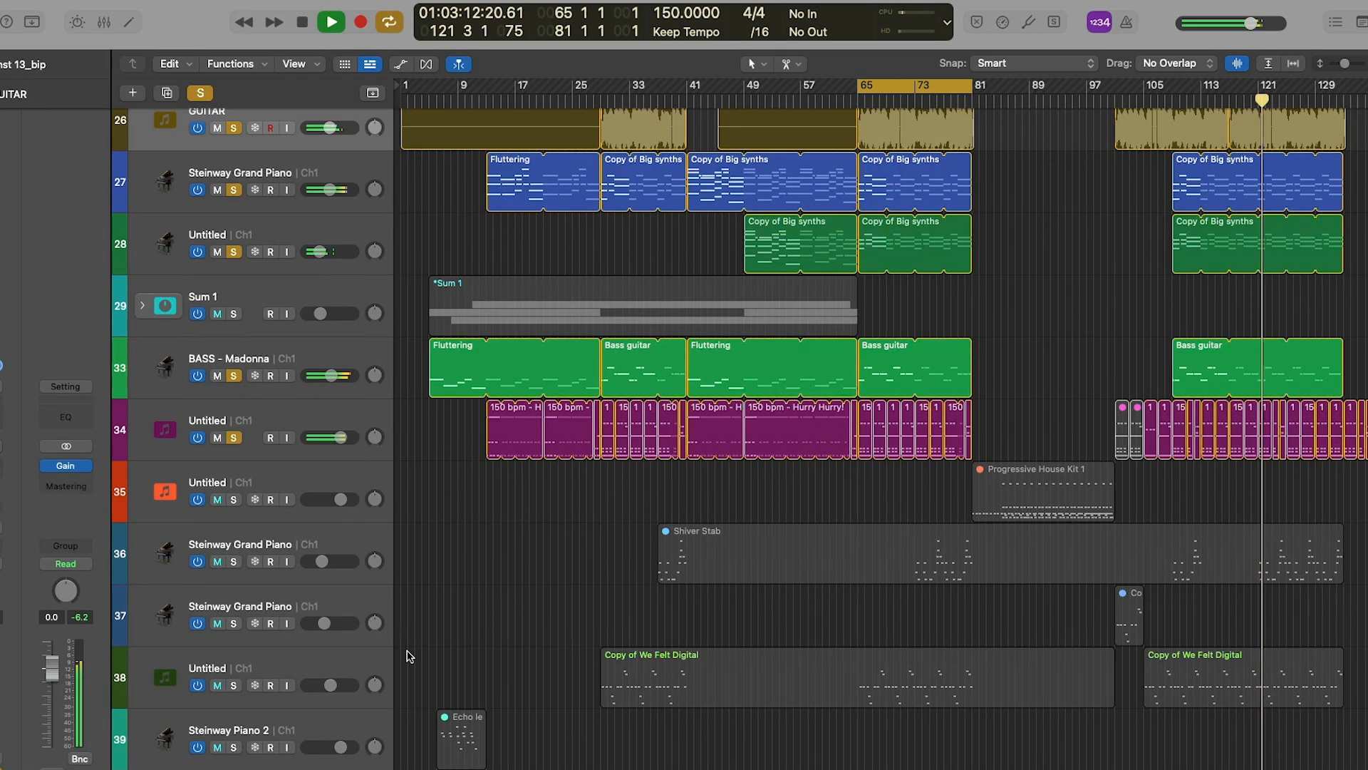
click(234, 686)
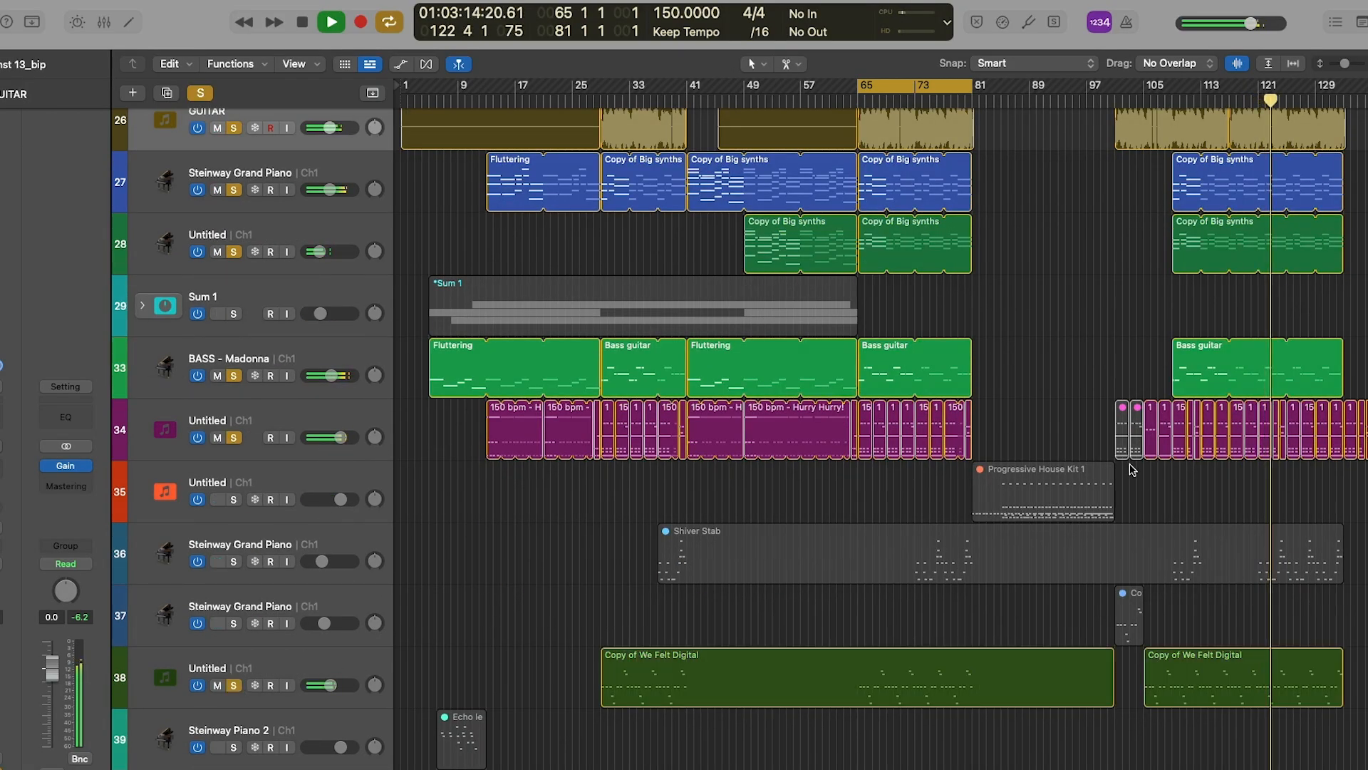
scroll(162, 336, up, 6)
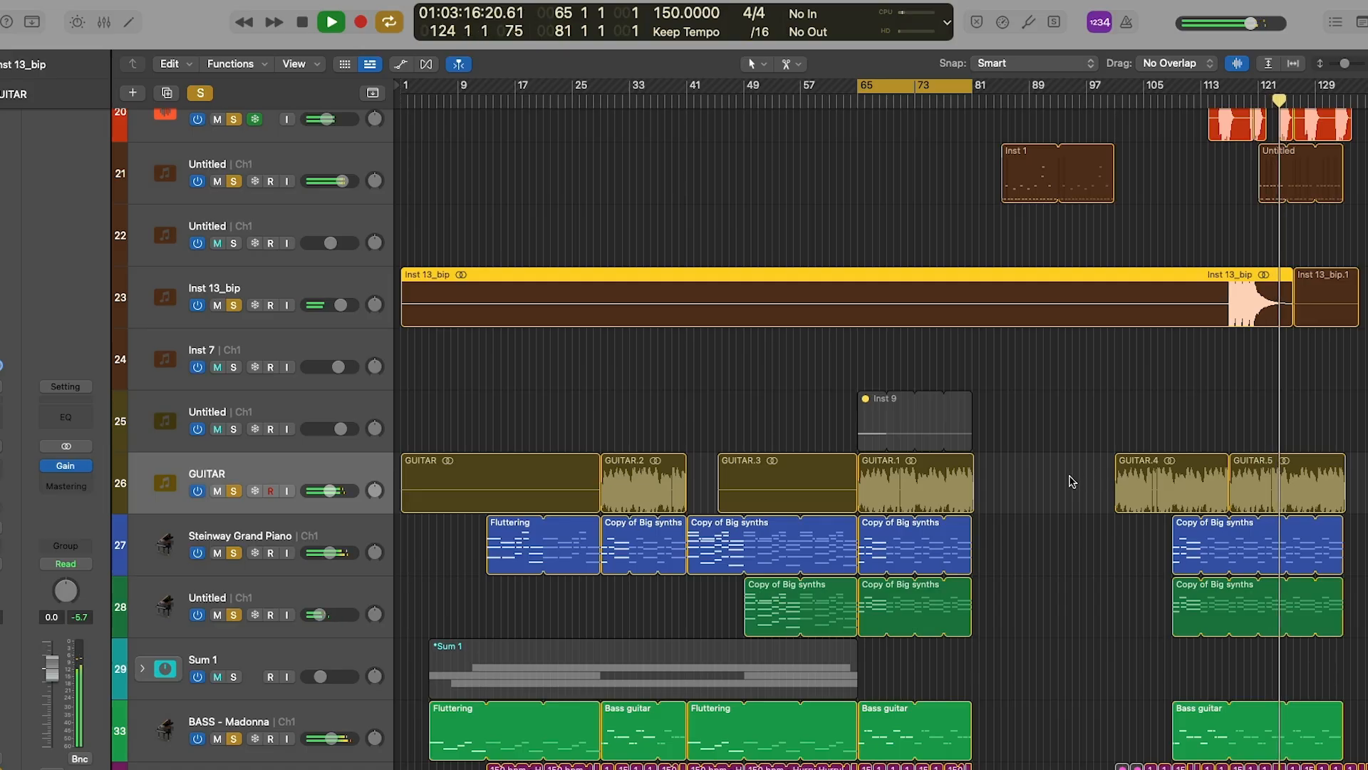
scroll(1072, 480, up, 4)
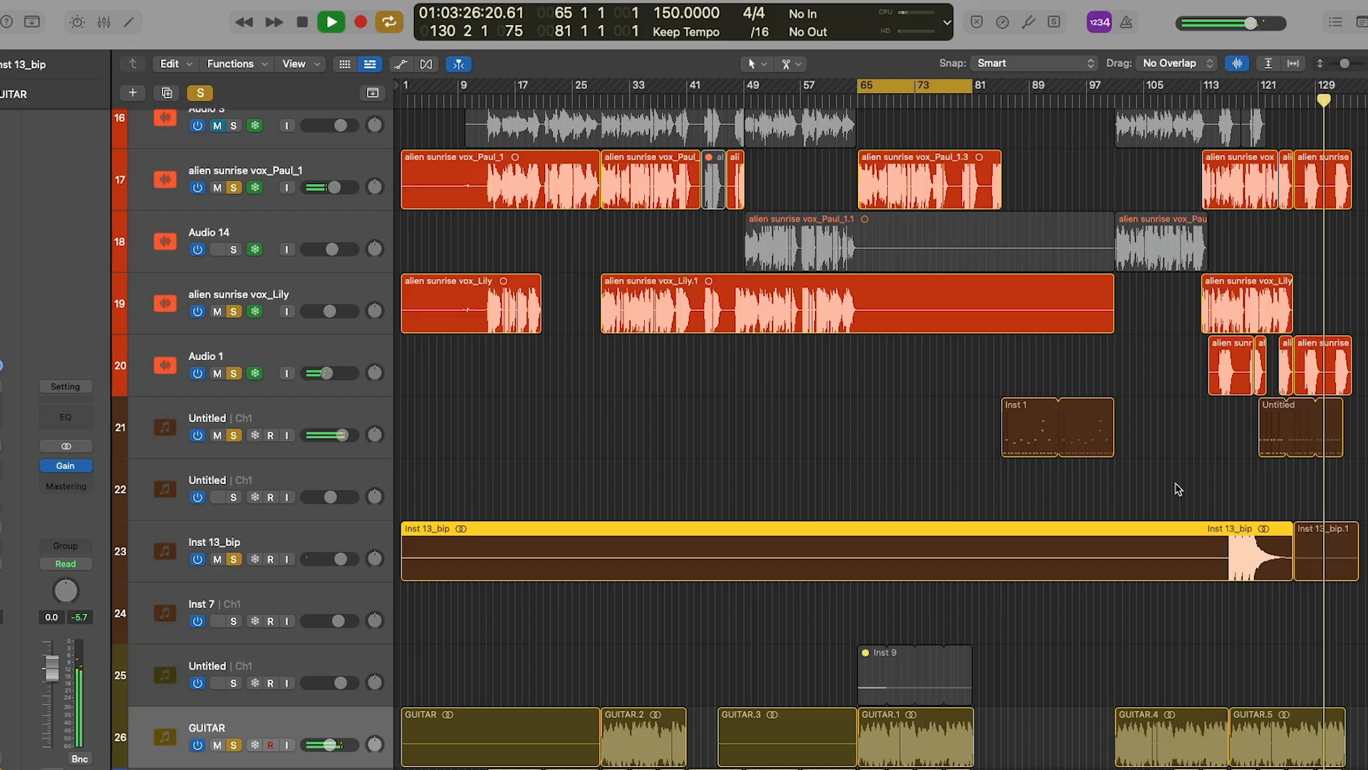
key(space)
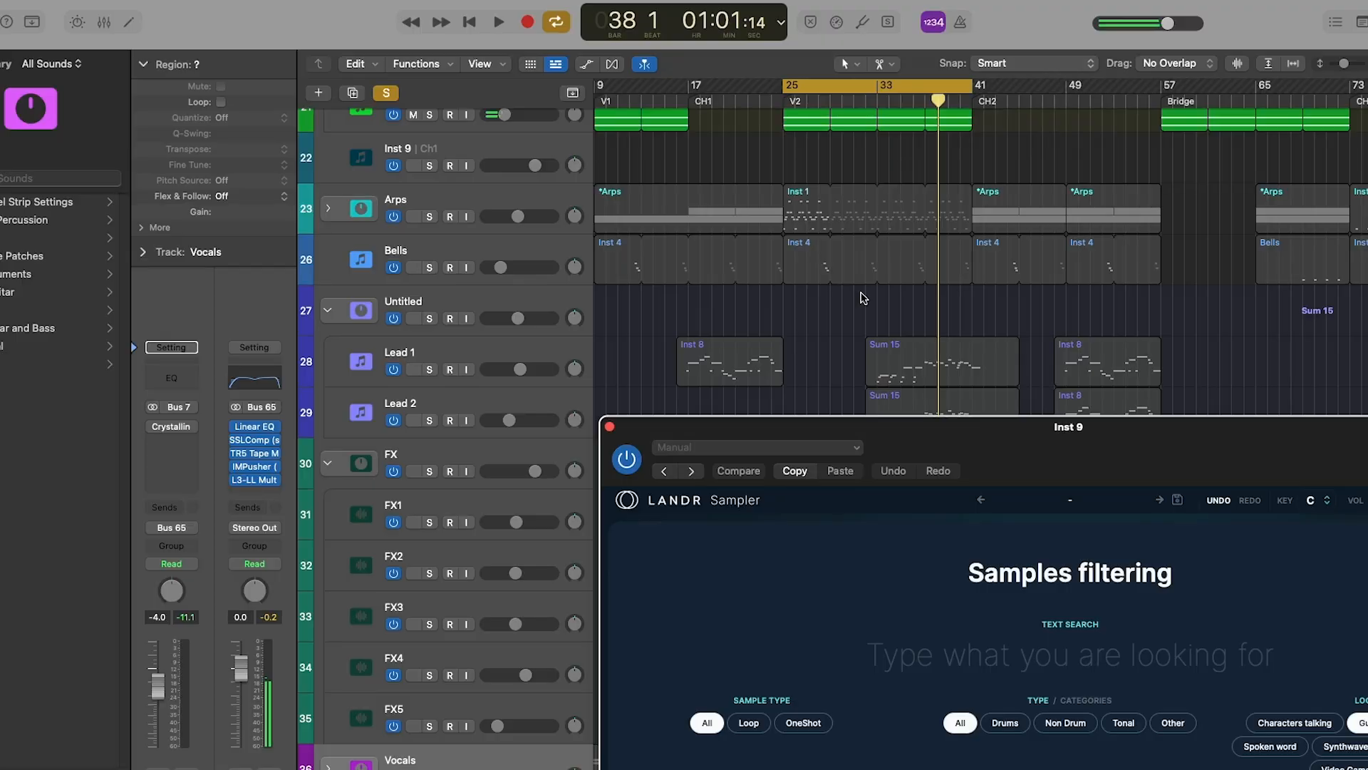
- Audition the 01 Electric Guitar - Cant Wait 02 sample in the Inst 9 LANDR Sampler over the song, and stop playing
drag(1062, 459, 993, 421)
scroll(847, 323, up, 5)
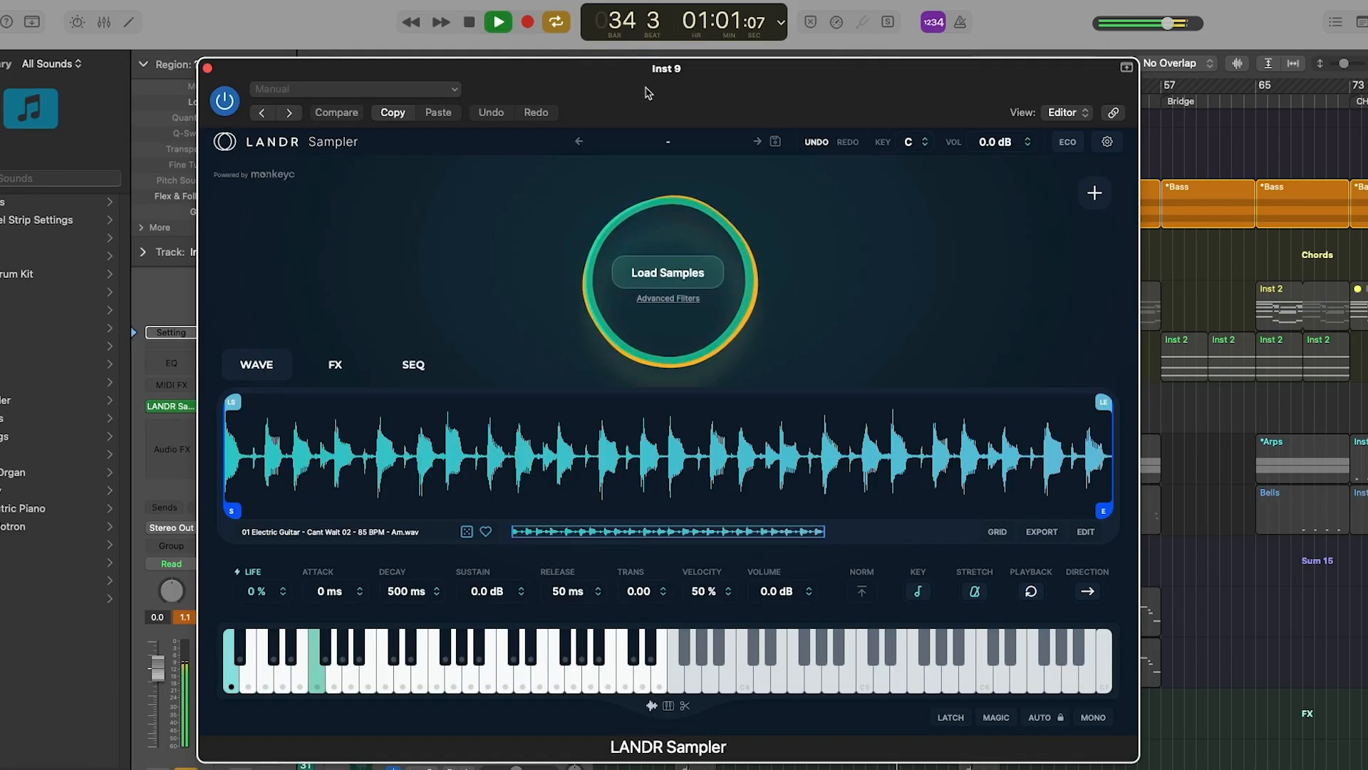
key(space)
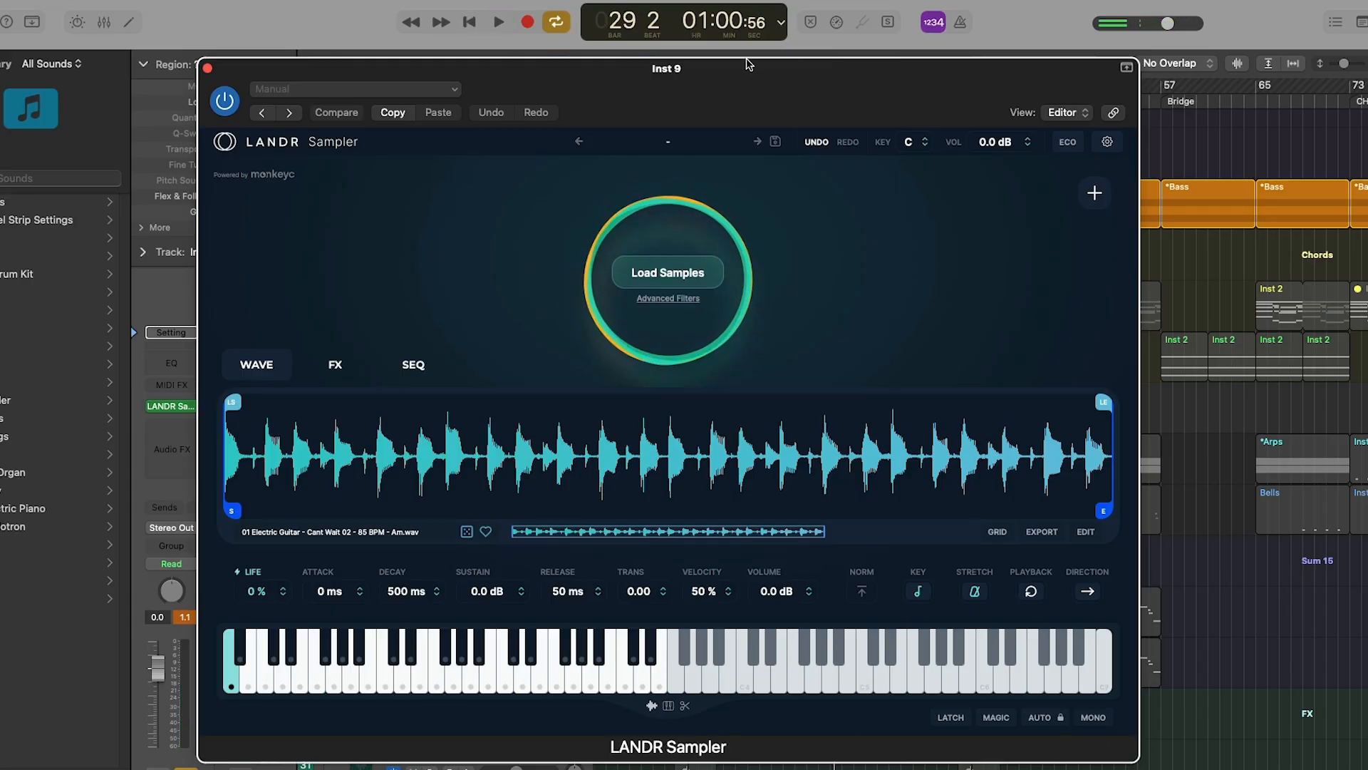
- Turn on Magic mode in the sampler and play the guitar samples against the song
drag(705, 96, 761, 74)
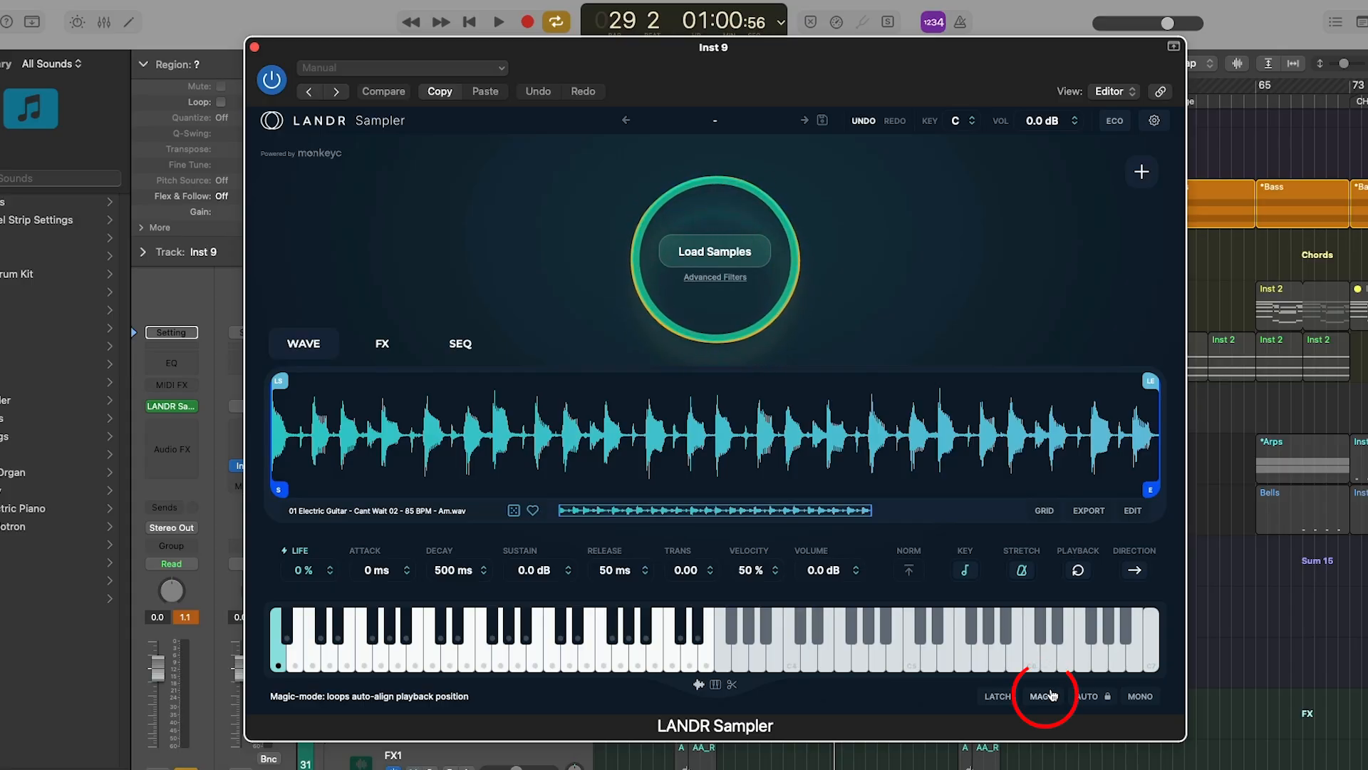
key(space)
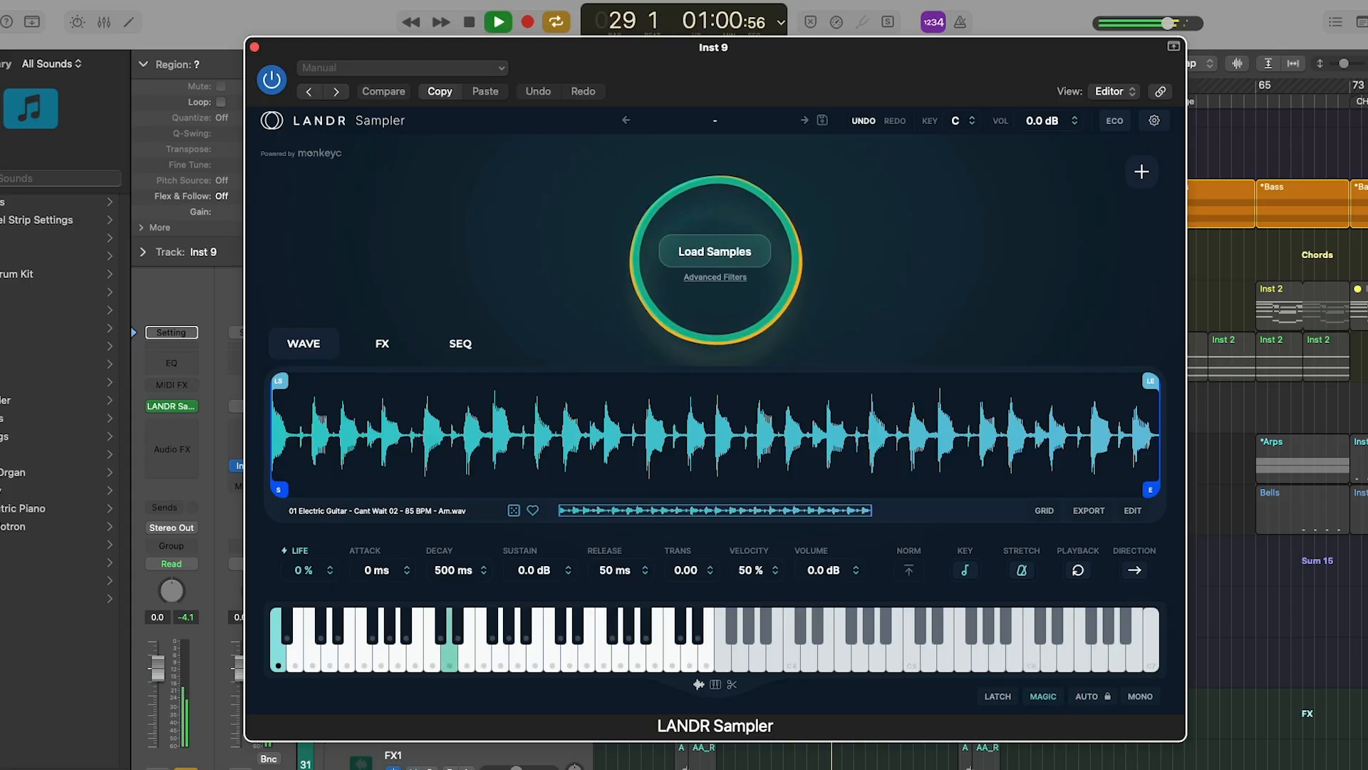
click(446, 653)
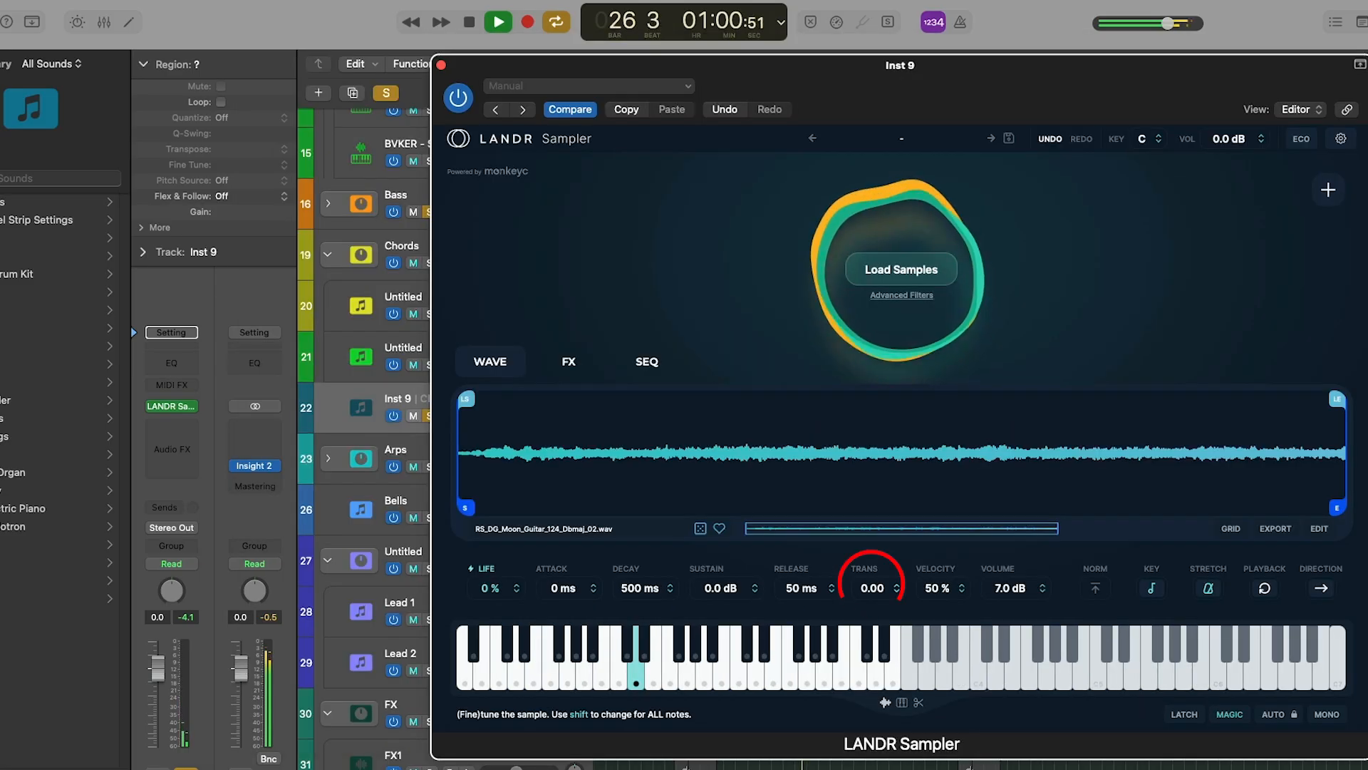
- Transpose the RS_DG_Moon_Guitar_124_Dbmaj_02 sample to 12.00 semitones and close the sampler window
drag(859, 678, 884, 604)
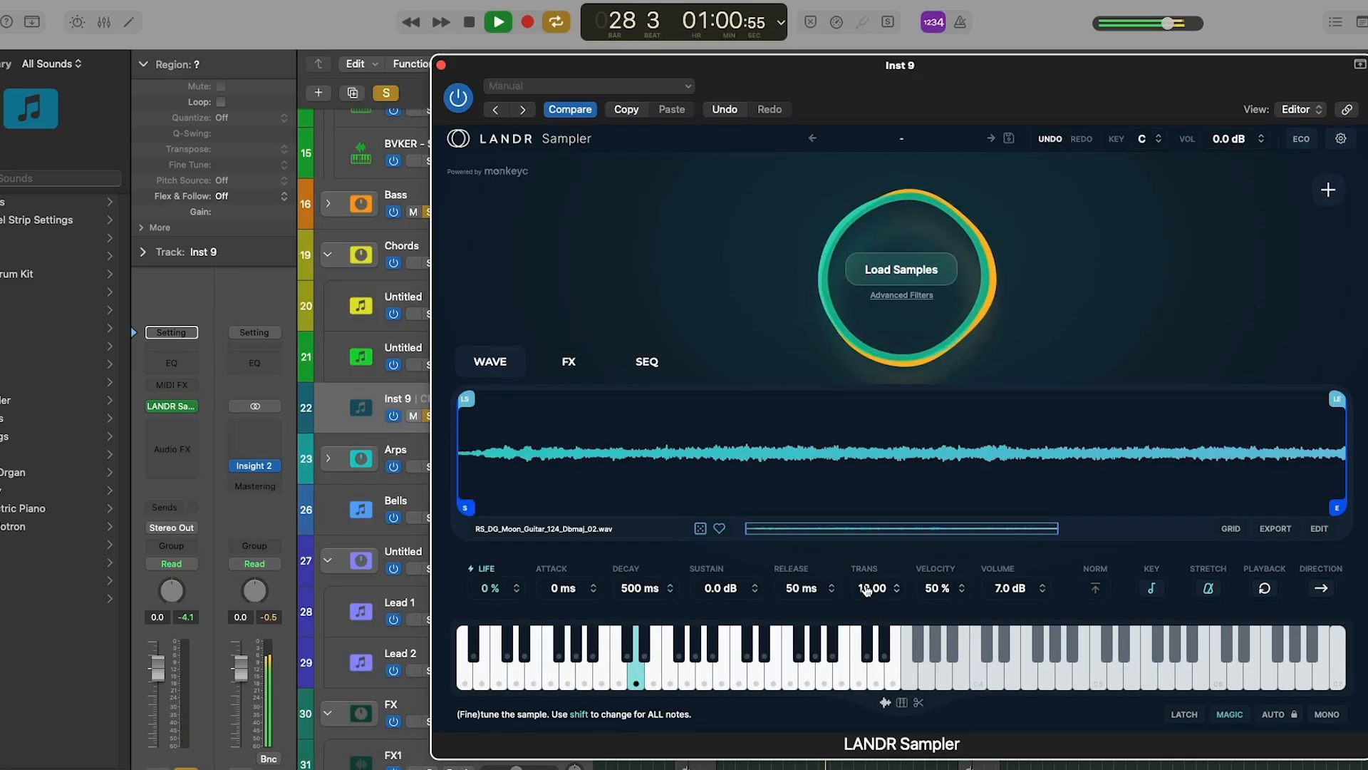
mouse_move(883, 592)
mouse_down()
mouse_move(884, 618)
mouse_move(890, 597)
mouse_up()
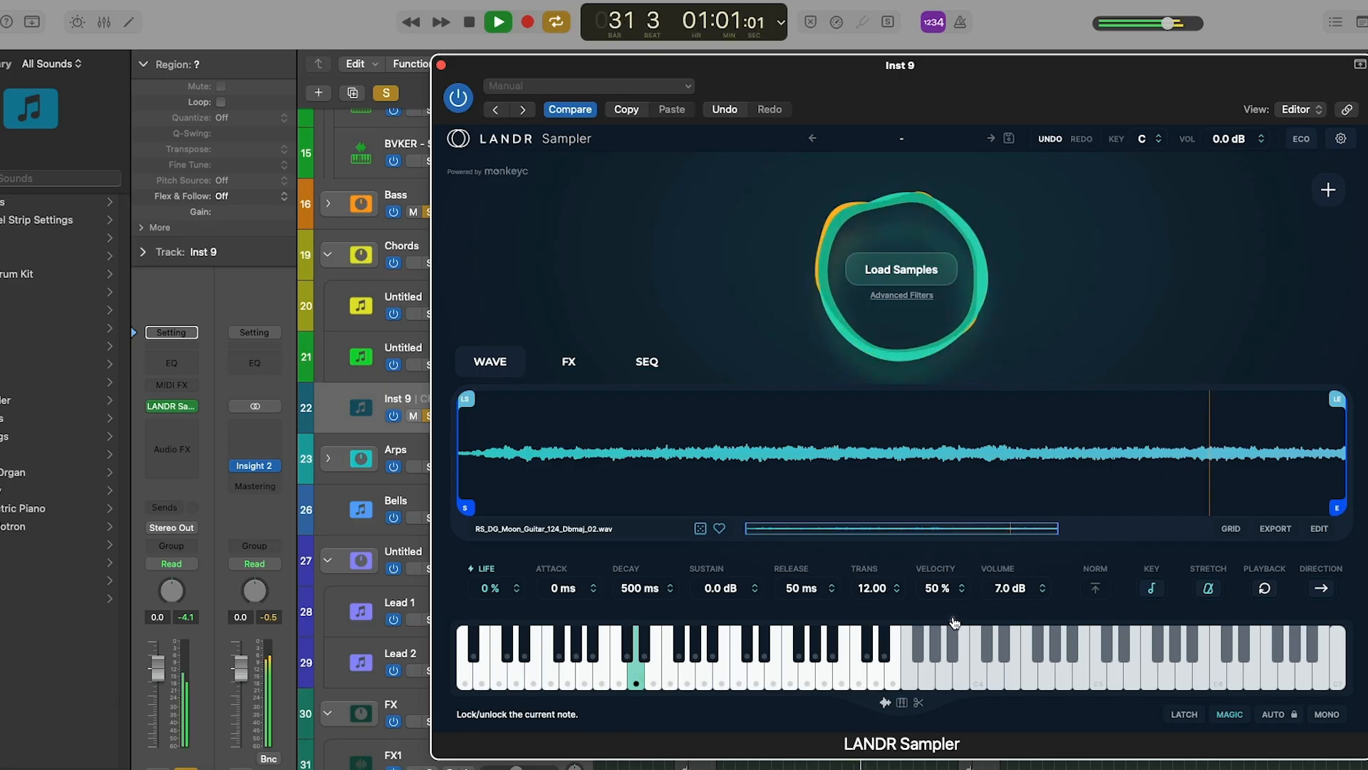
drag(497, 589, 499, 579)
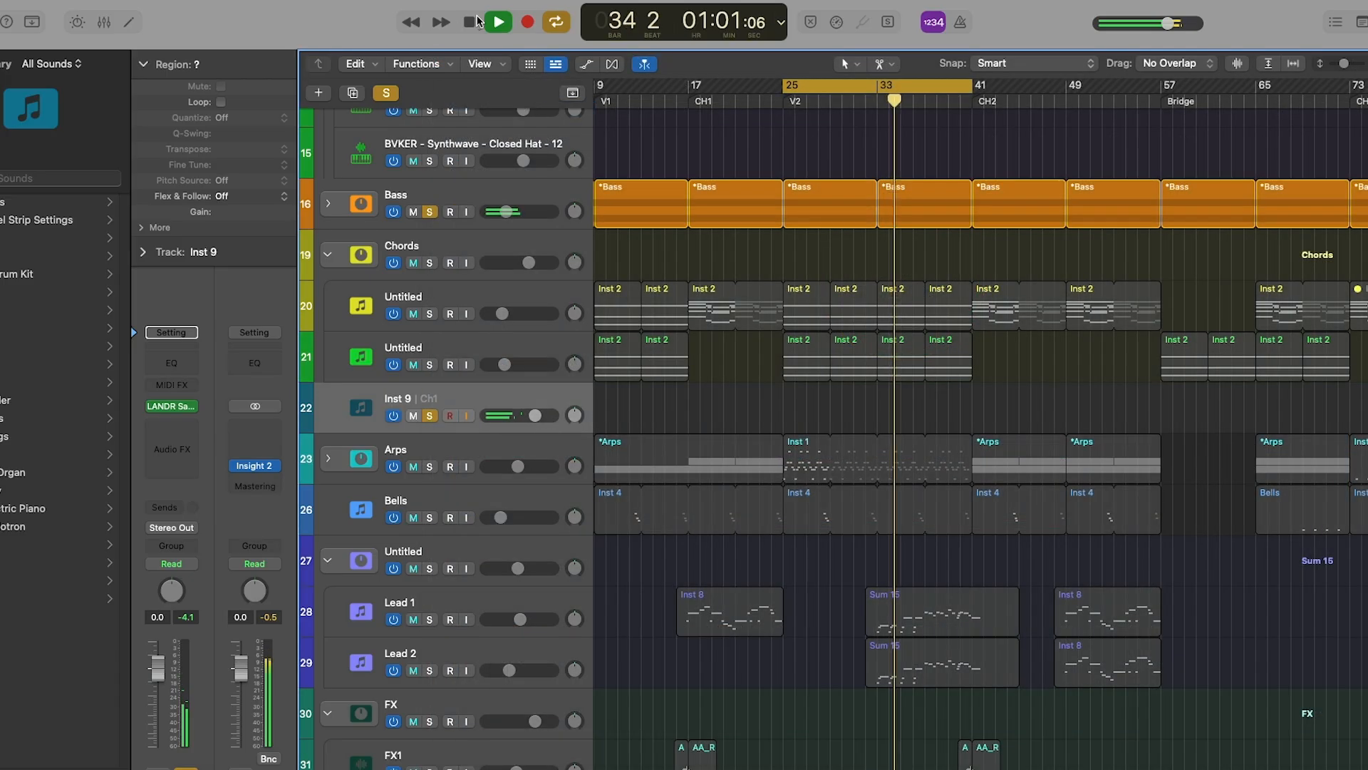
- Record the guitar sample as a region on the Inst 9 track from bar 25, and adjust the region's end
click(508, 22)
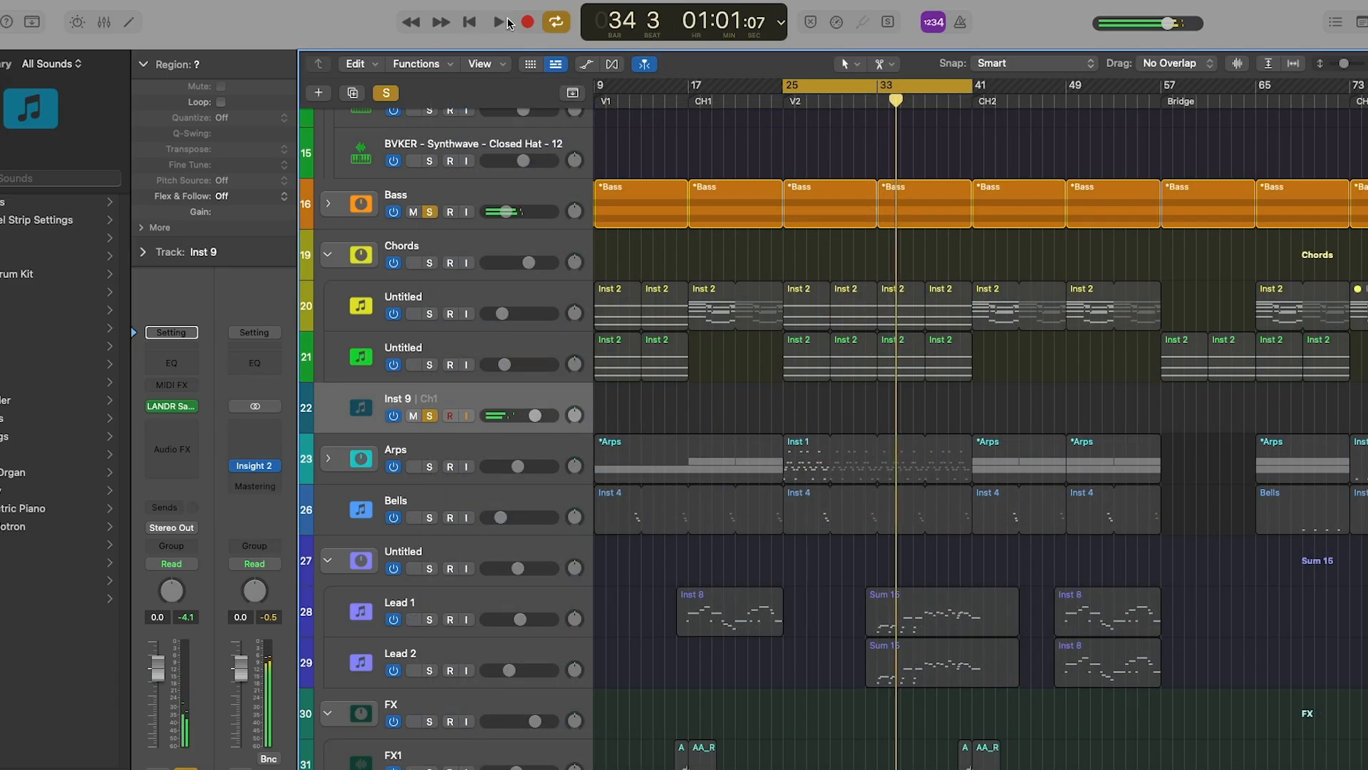
click(526, 22)
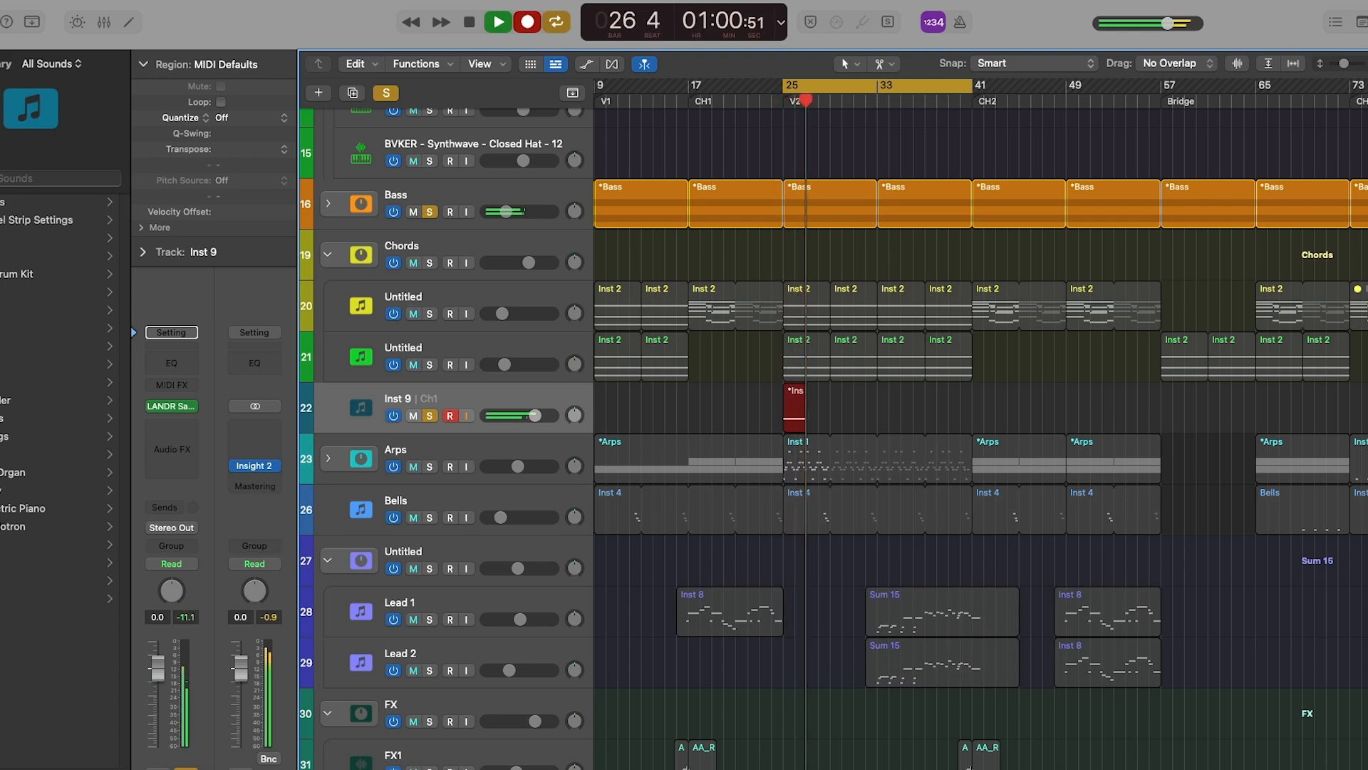
key(space)
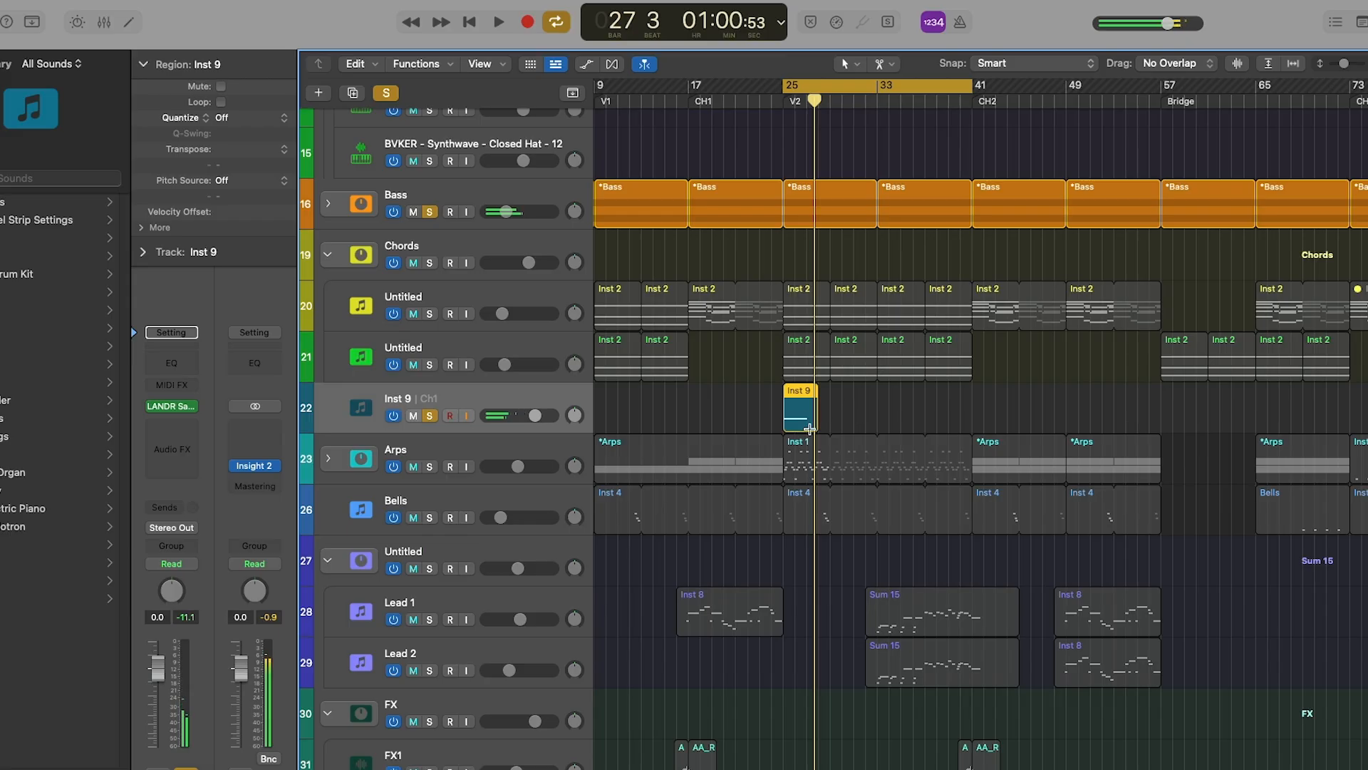
drag(814, 426, 818, 426)
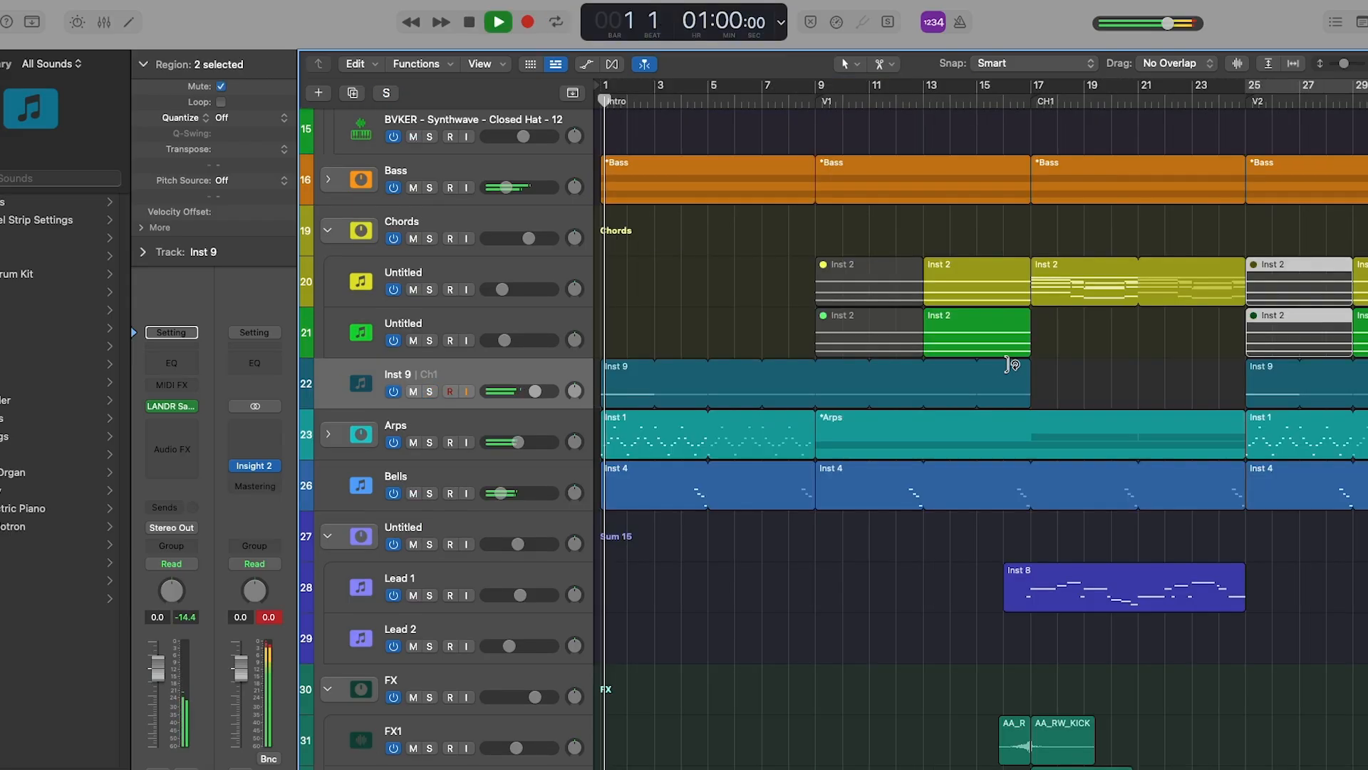
- Shorten and move the intro's looped Inst 9 region so it runs from bar 5 to 17, and solo the track
drag(1008, 365, 906, 381)
drag(620, 373, 728, 373)
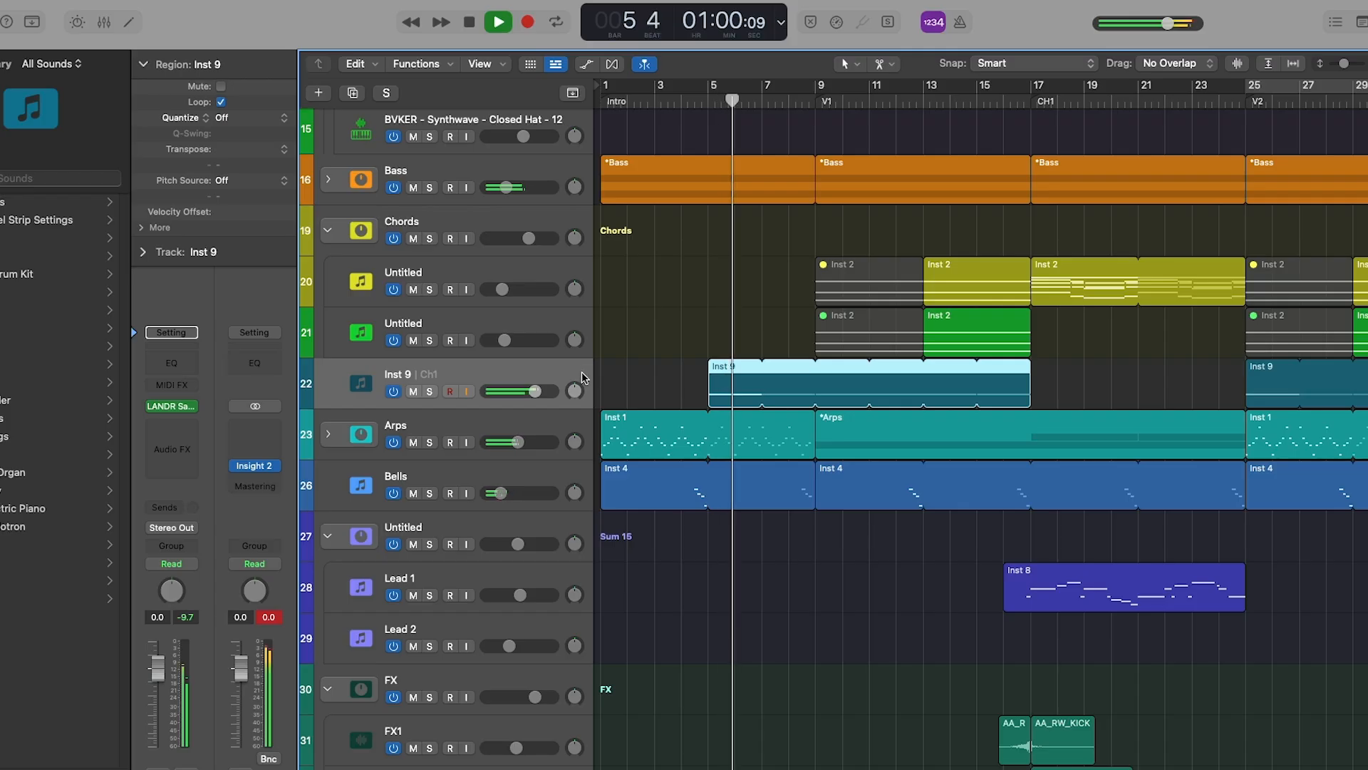
click(430, 392)
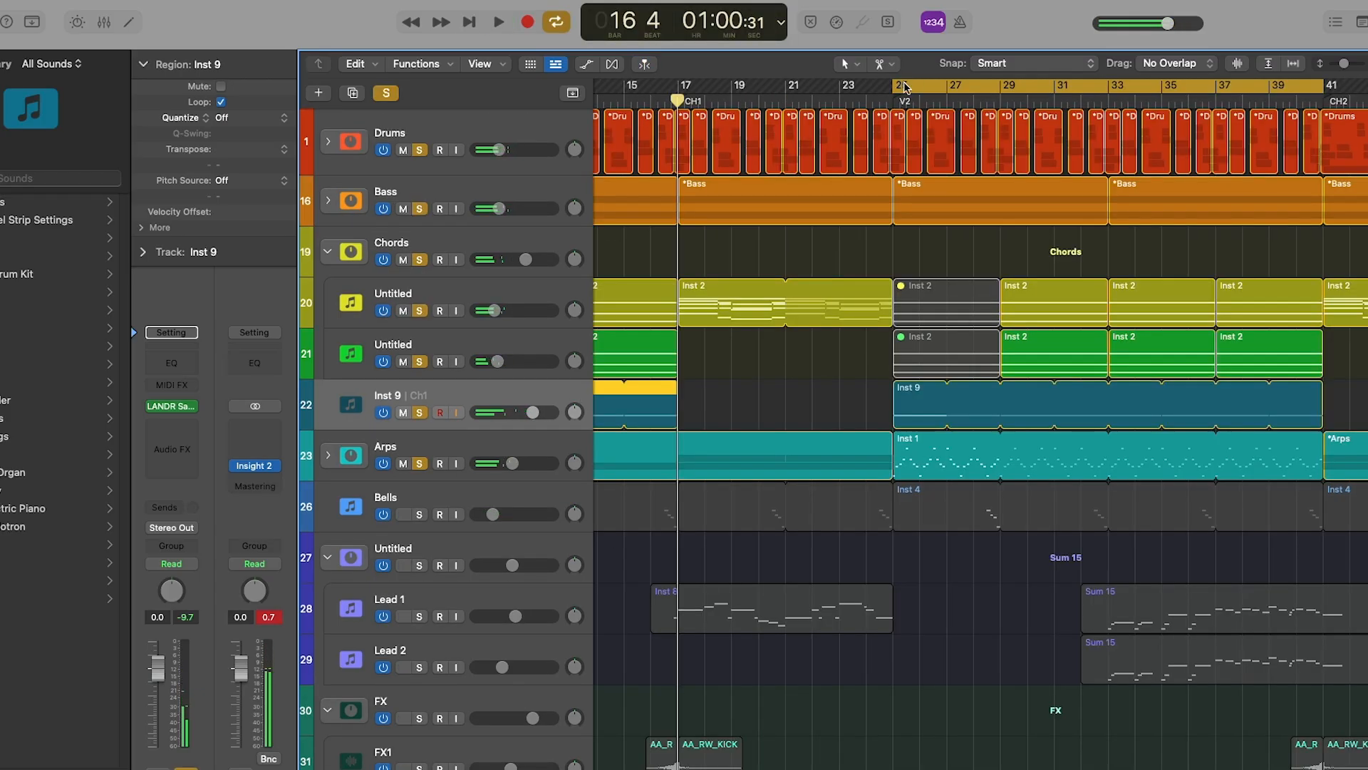
- Raise the RS_DG_Stars_Guitar_140_F#maj_02 sample's volume to 9.0 dB and start recording on the Inst 10 track
drag(904, 81, 1007, 105)
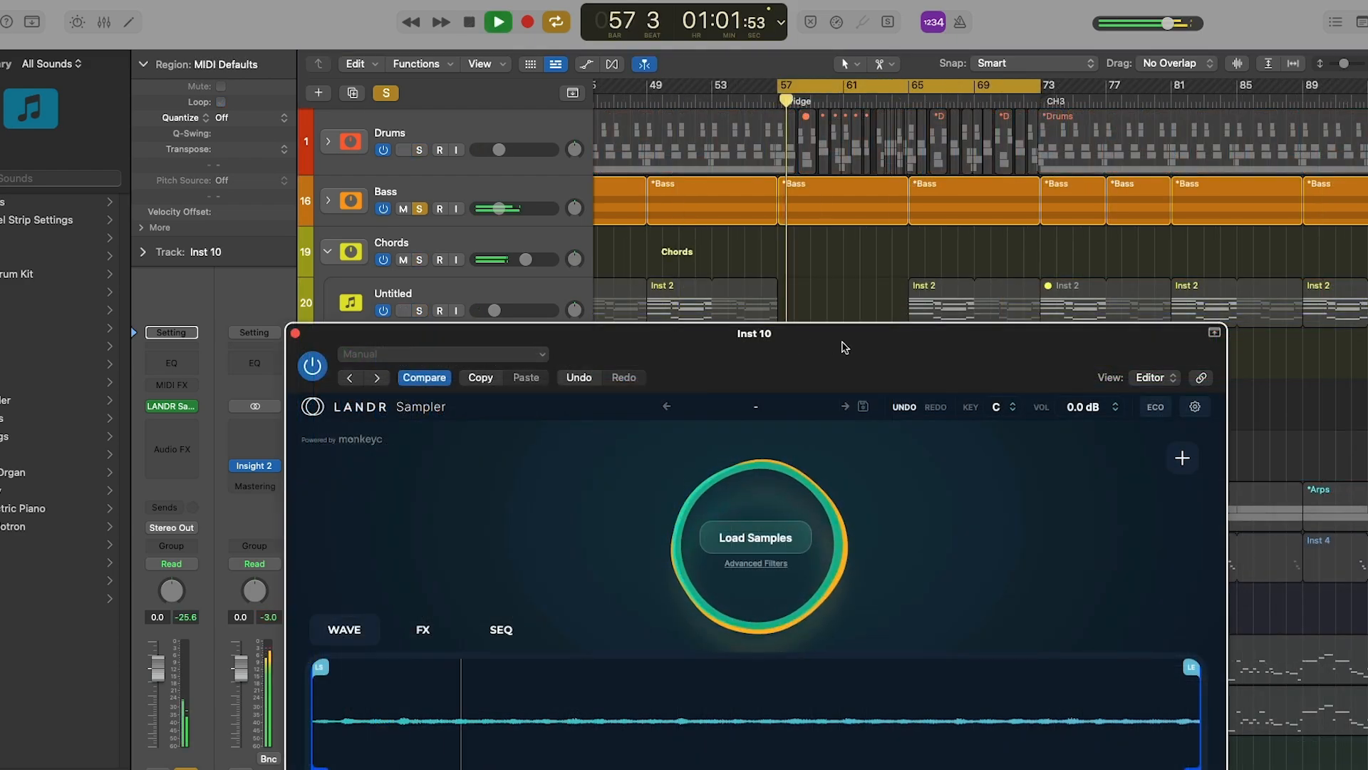
drag(845, 347, 656, 98)
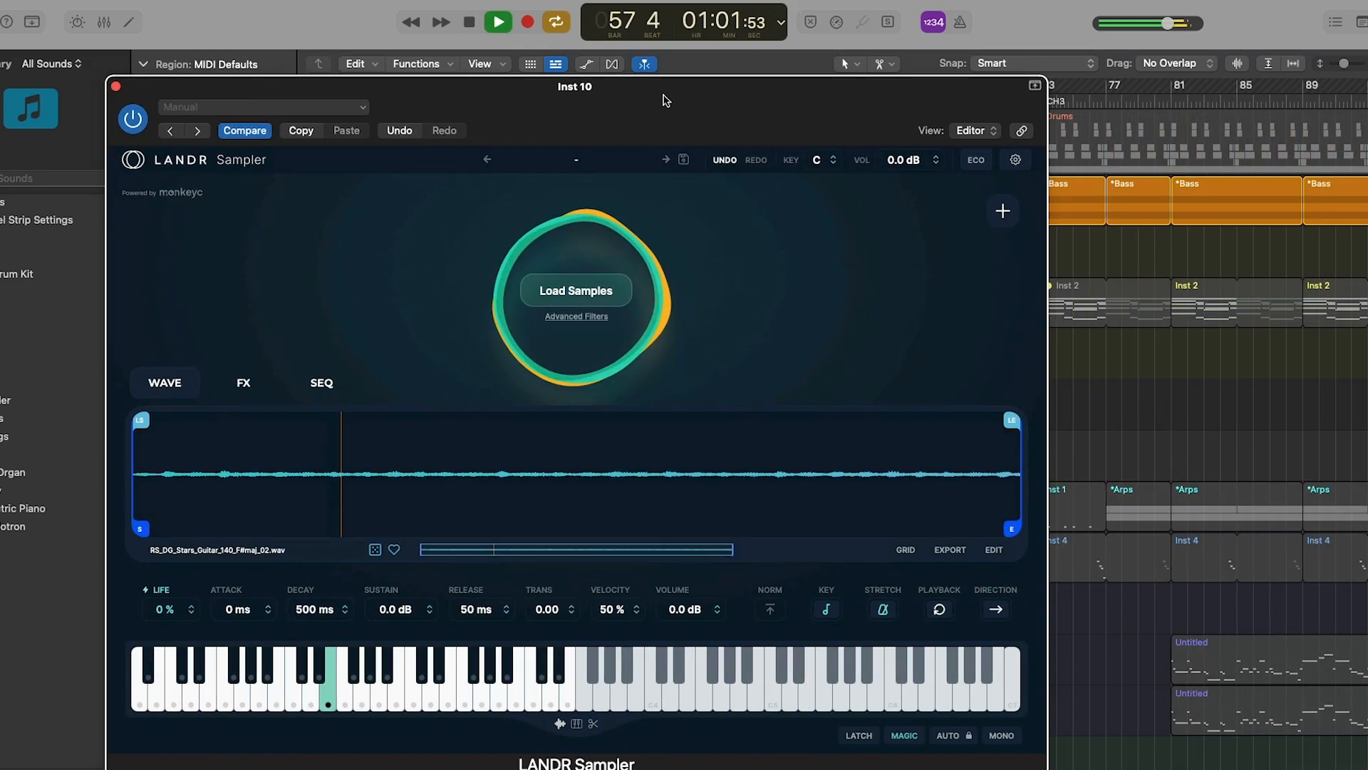
drag(670, 611, 689, 559)
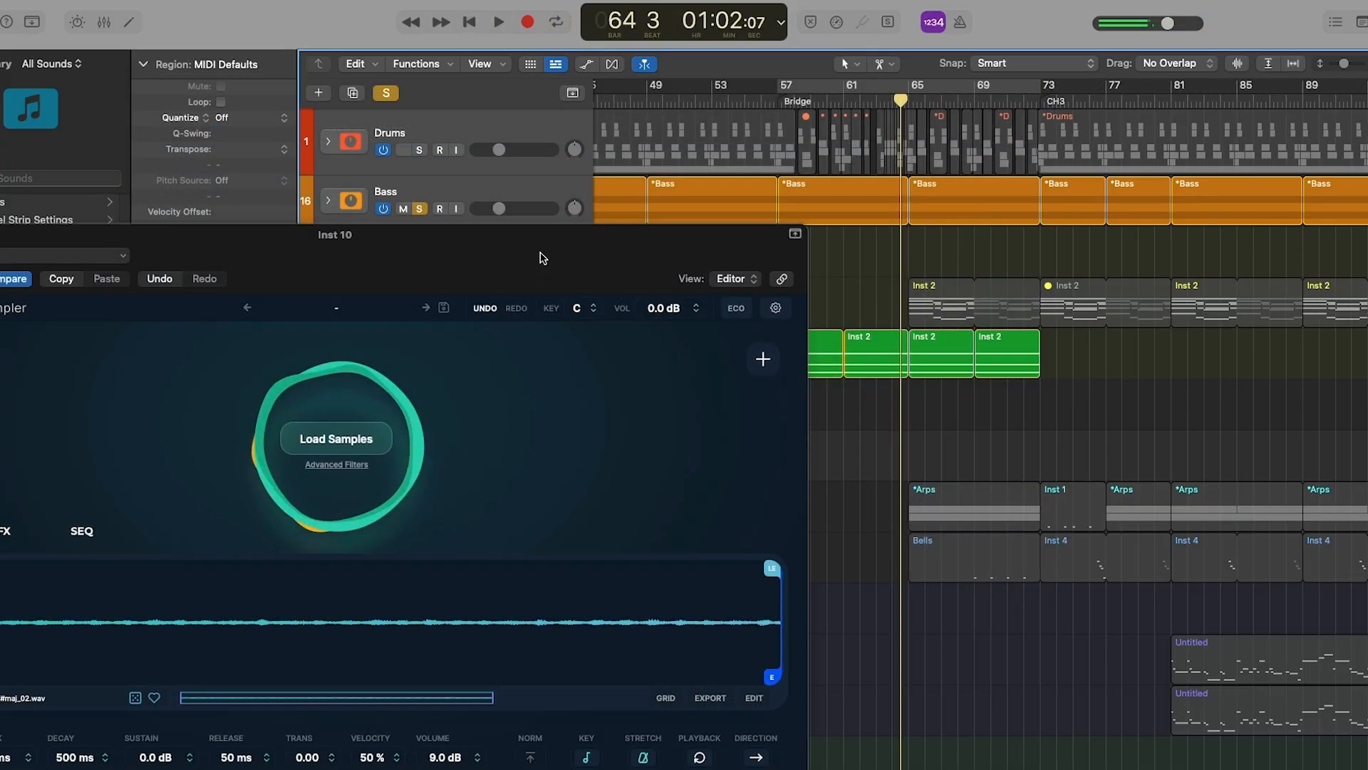
drag(540, 257, 565, 142)
click(529, 21)
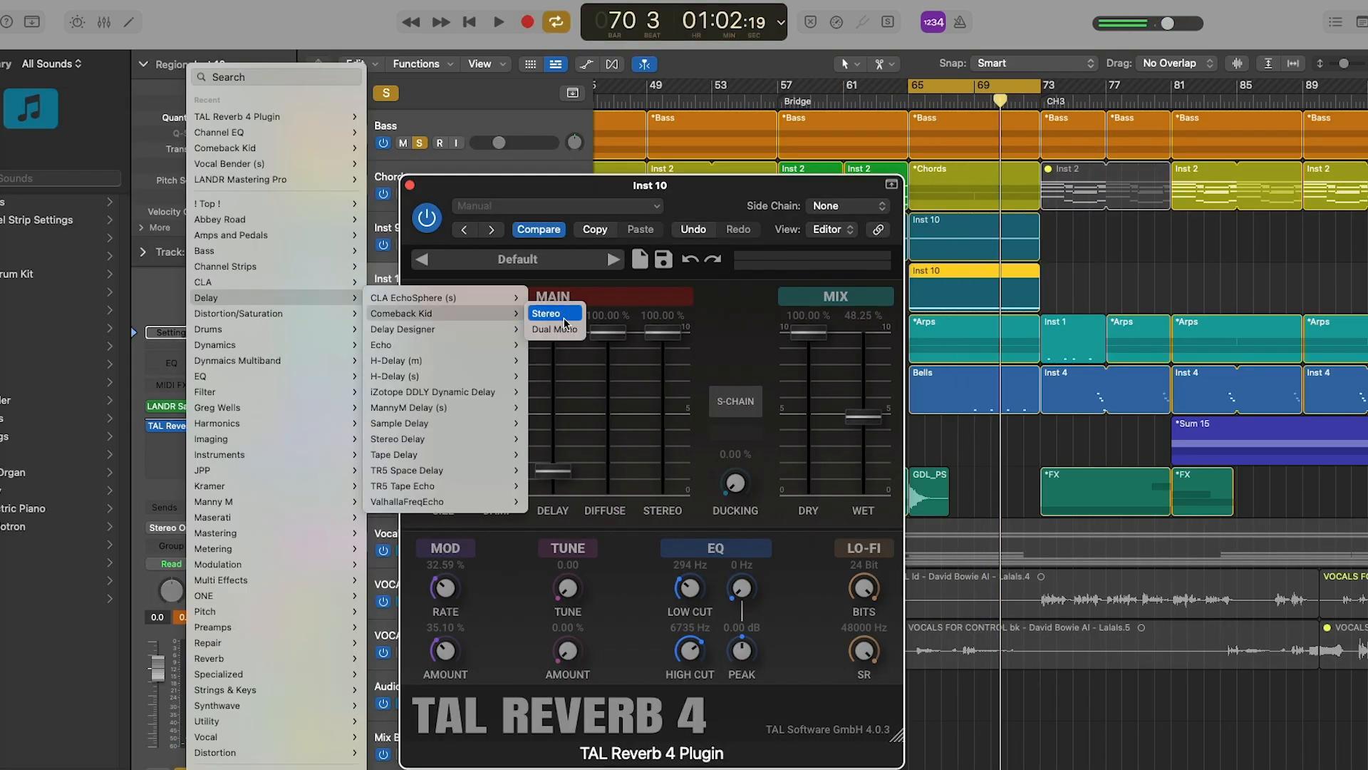
- Insert the stereo Comeback Kid delay before TAL Reverb 4 on the Inst 10 track and play the section from bar 65
click(565, 322)
key(space)
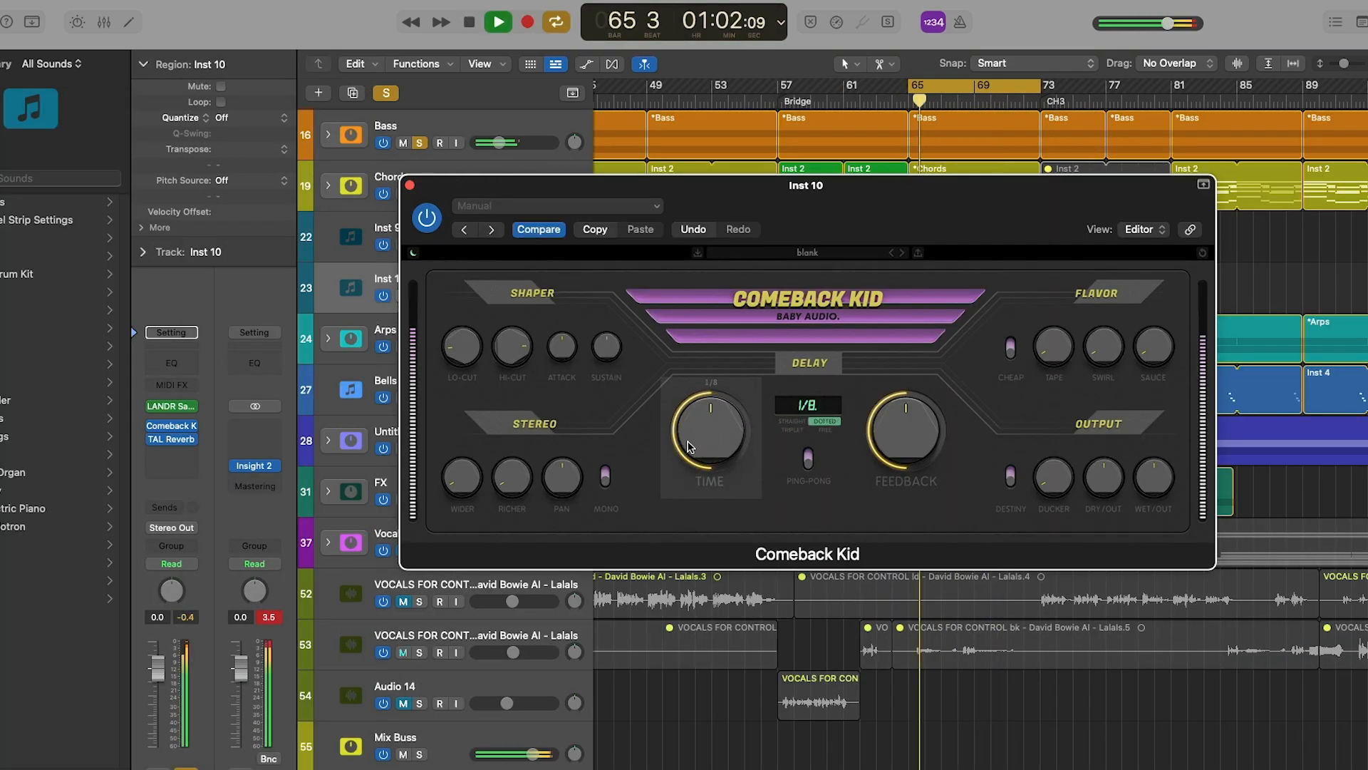
drag(1126, 187, 1126, 407)
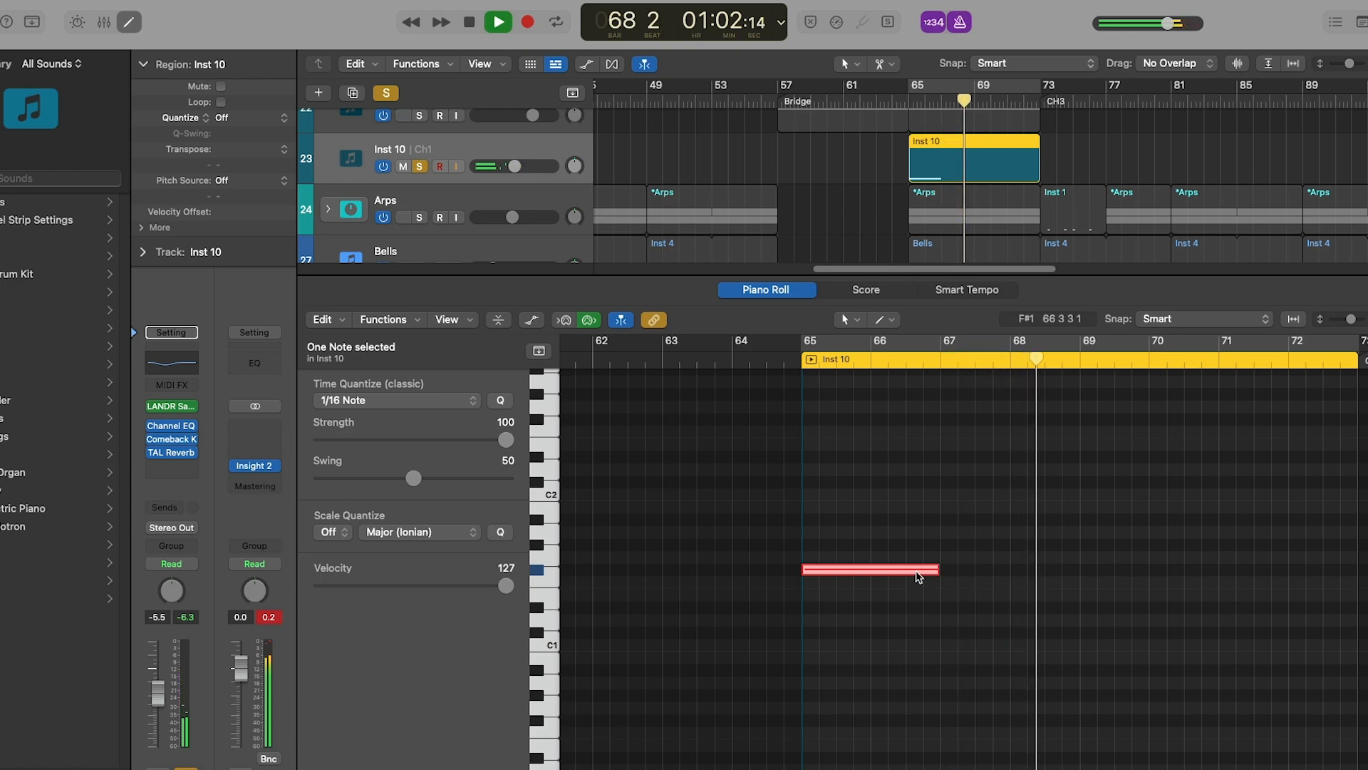
- Copy the two-bar F#1 note at bar 65 of the Inst 10 region so it repeats at bars 67, 69 and 71
drag(918, 571, 1061, 574)
key(space)
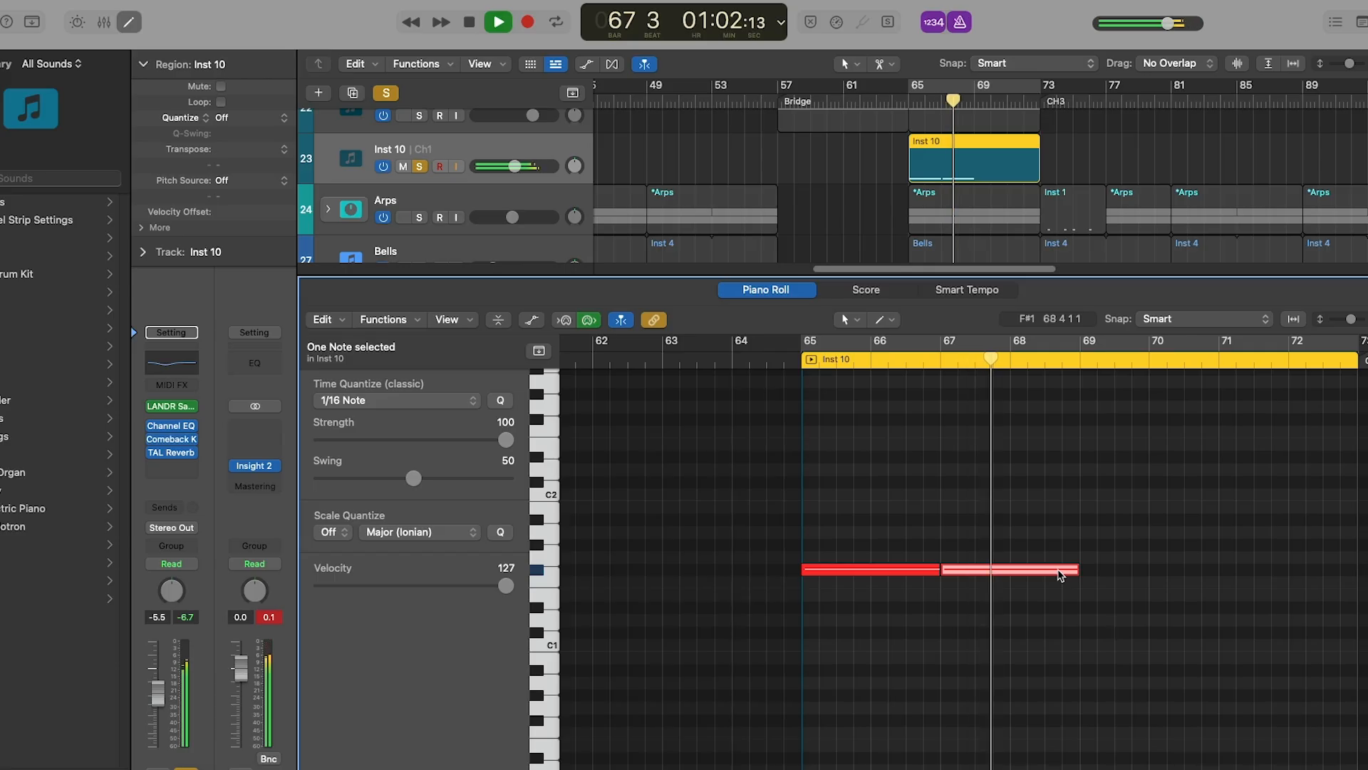
drag(1107, 507, 914, 593)
drag(913, 592, 912, 592)
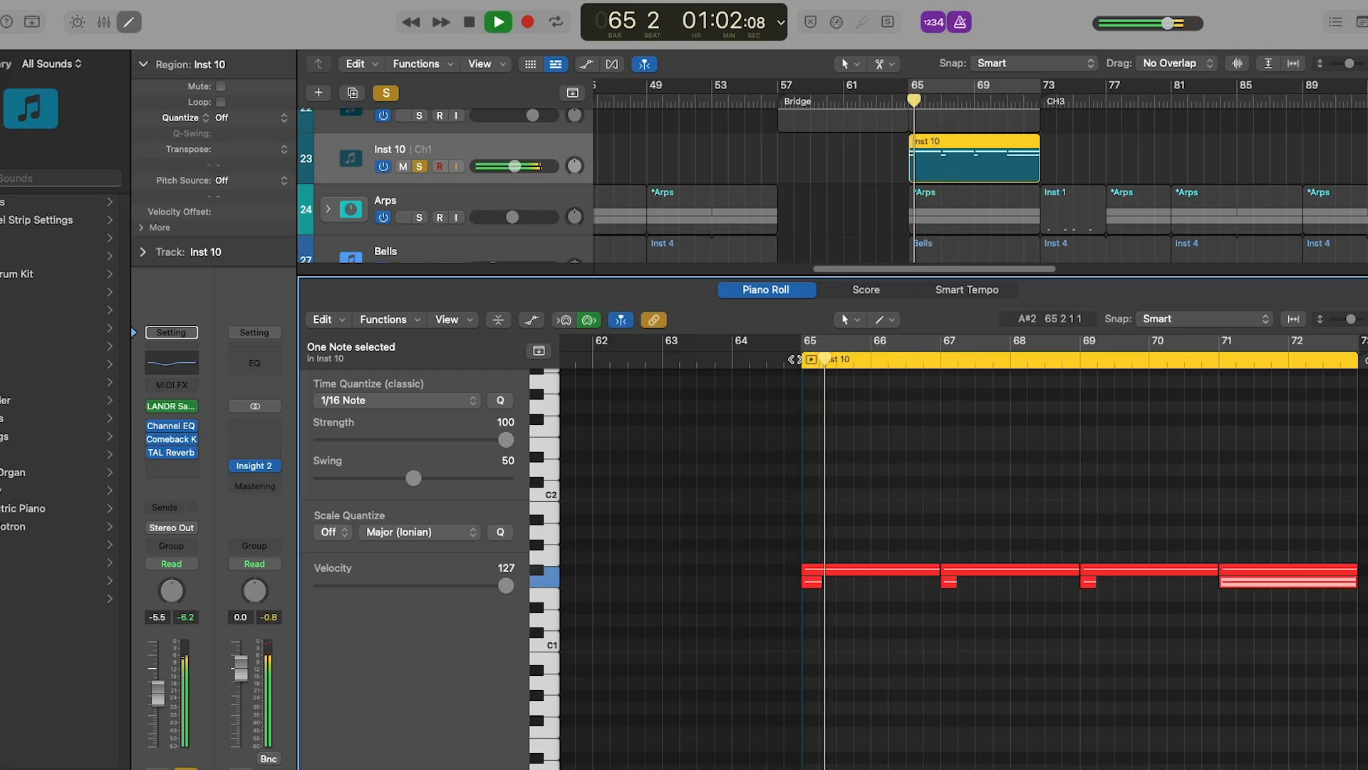
- Shorten the short F1 note at bar 65 slightly from its end
drag(822, 581, 818, 587)
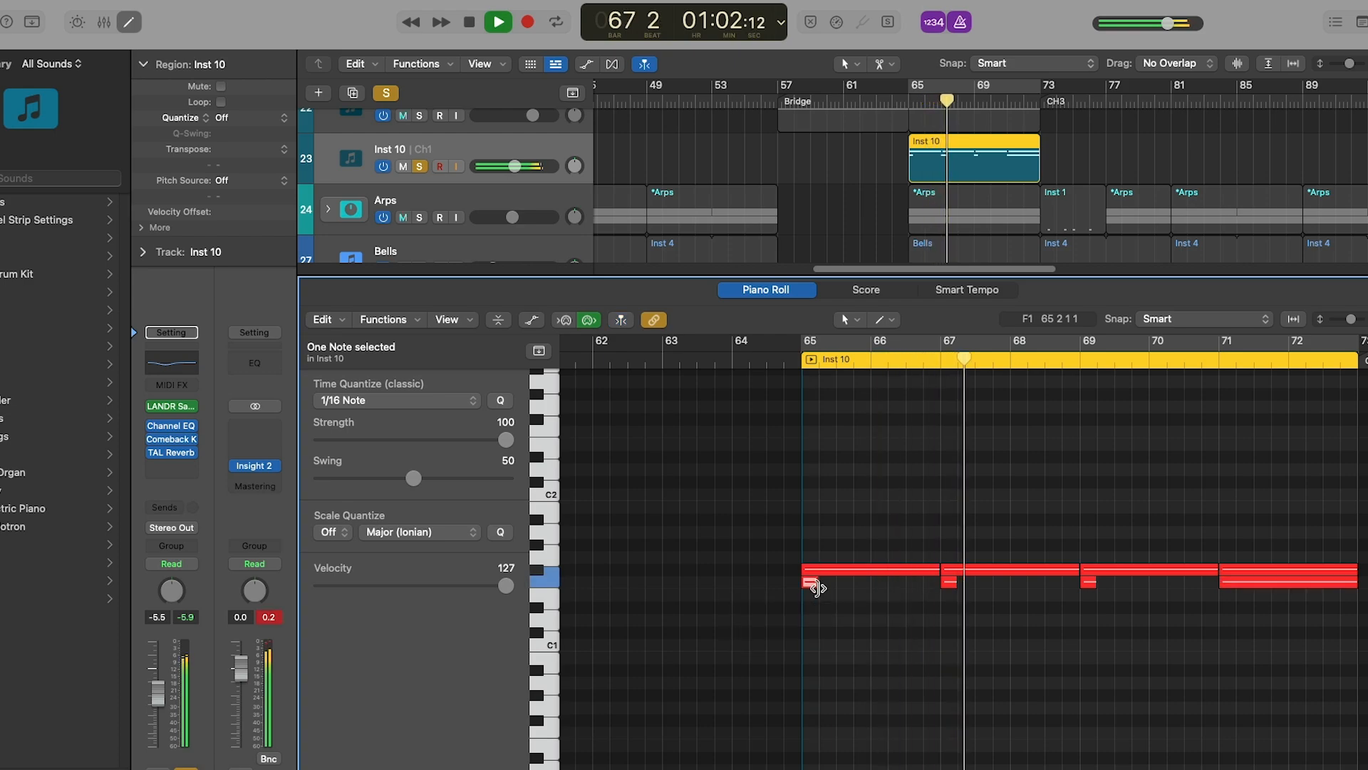